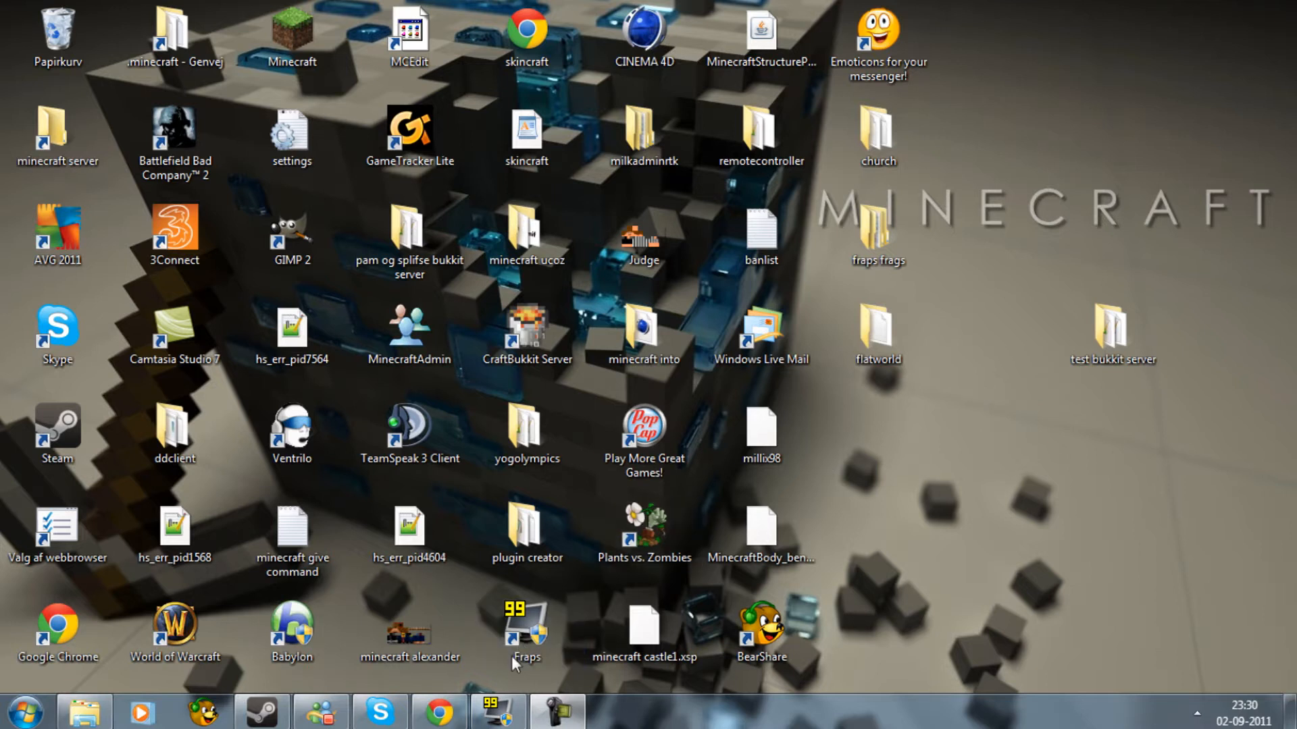
# Step: Switch to Chrome, load bukkit.org in the flat grass world video's tab, and close the Facebook and YouTube channel tabs
pyautogui.moveTo(439, 713)
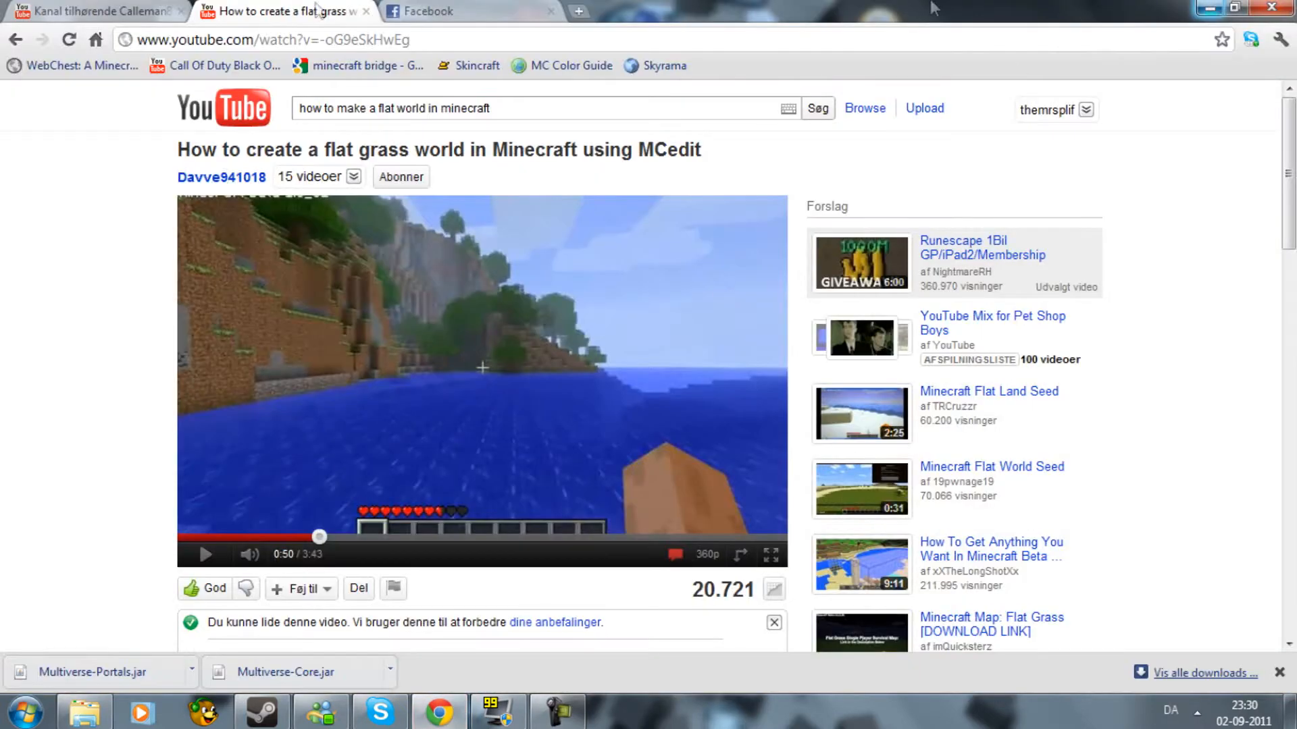
pyautogui.click(184, 42)
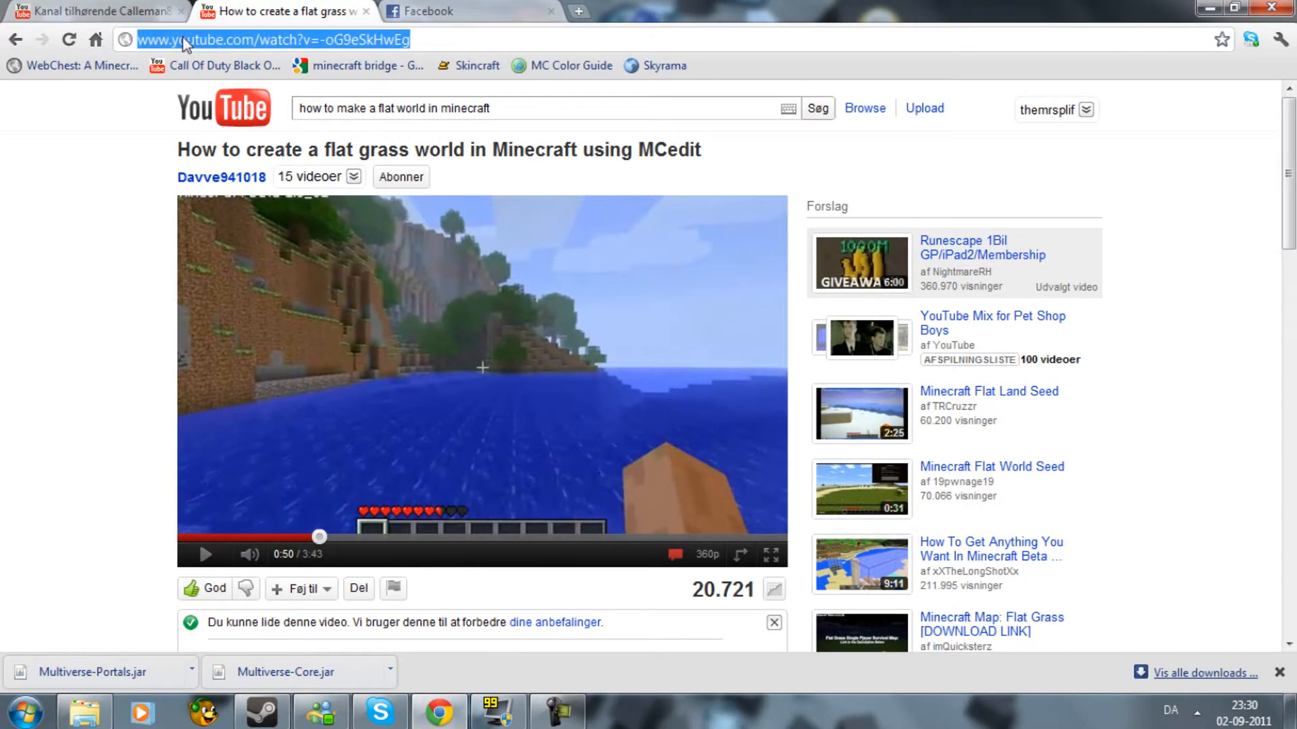
pyautogui.write('bukkit')
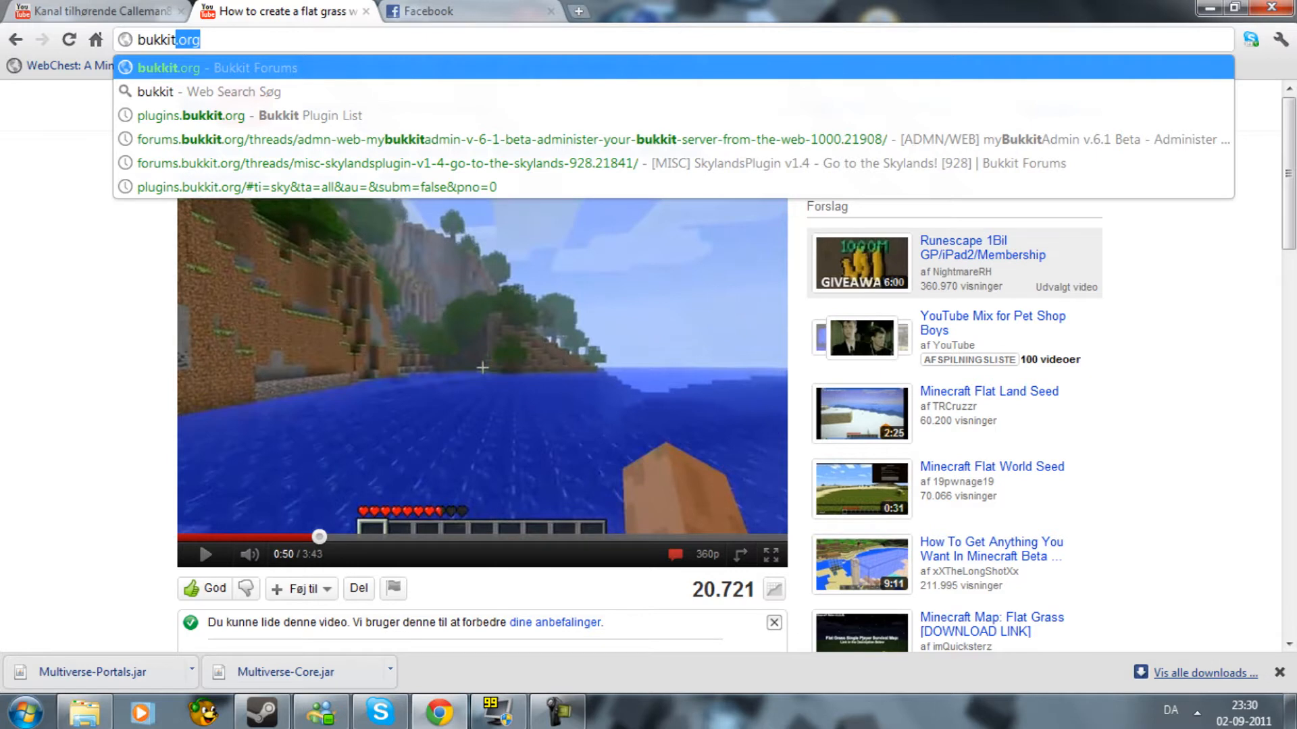
pyautogui.press('Return')
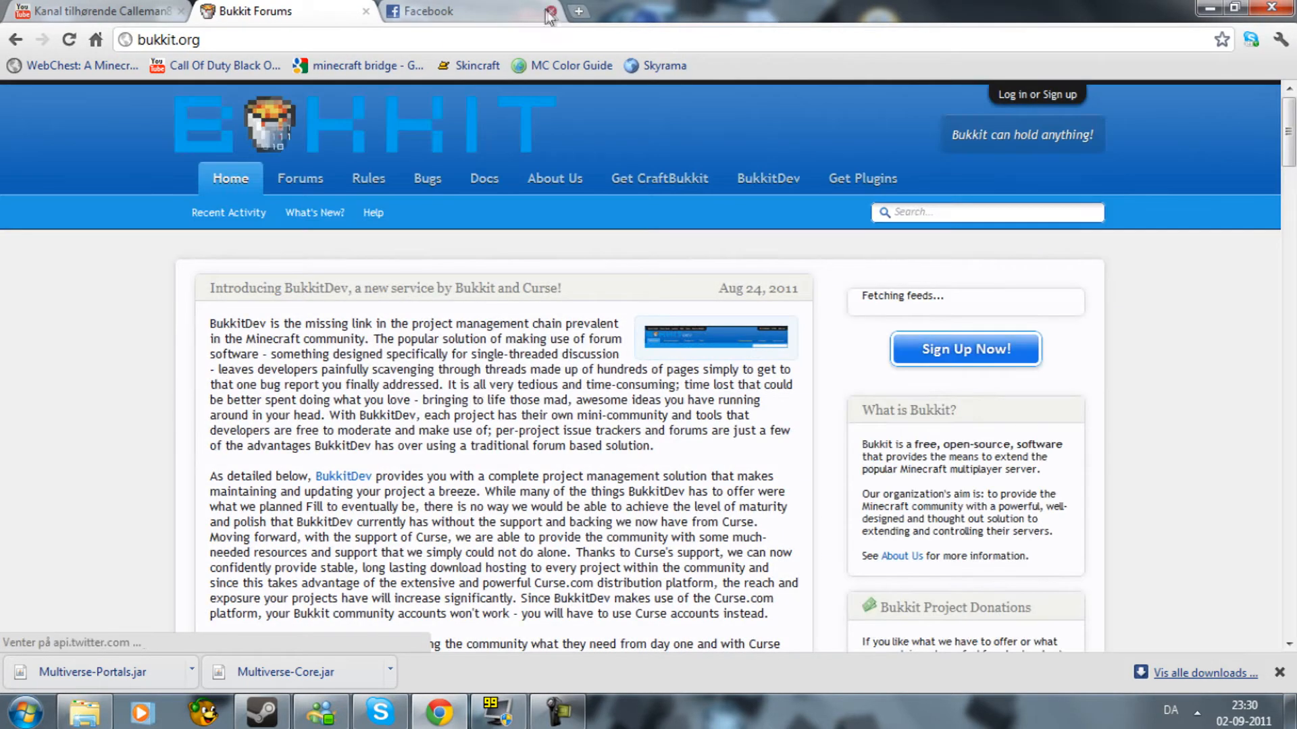
pyautogui.click(550, 12)
pyautogui.click(182, 11)
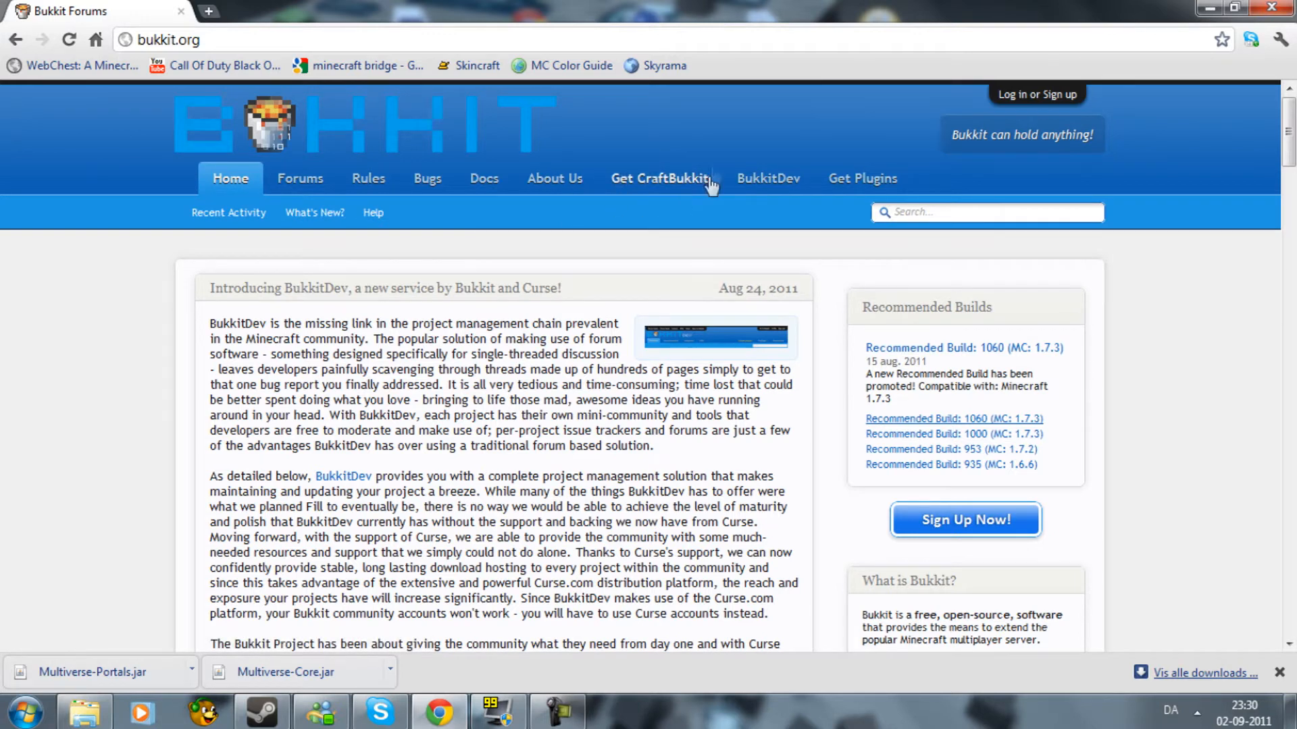
# Step: Download CraftBukkit's latest recommended build from the Alternate Method section of the server setup page, keeping the flagged file
pyautogui.click(684, 181)
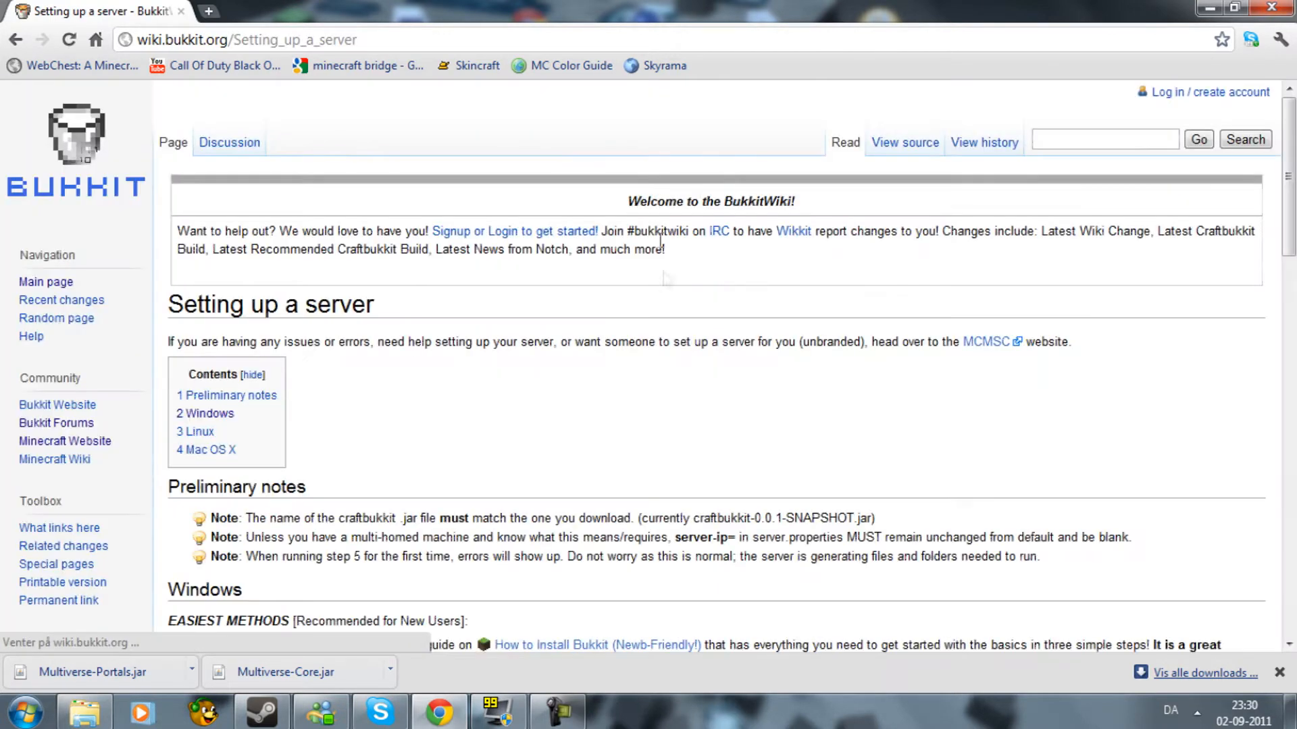
pyautogui.scroll(-4, 513, 438)
pyautogui.scroll(-3, 512, 438)
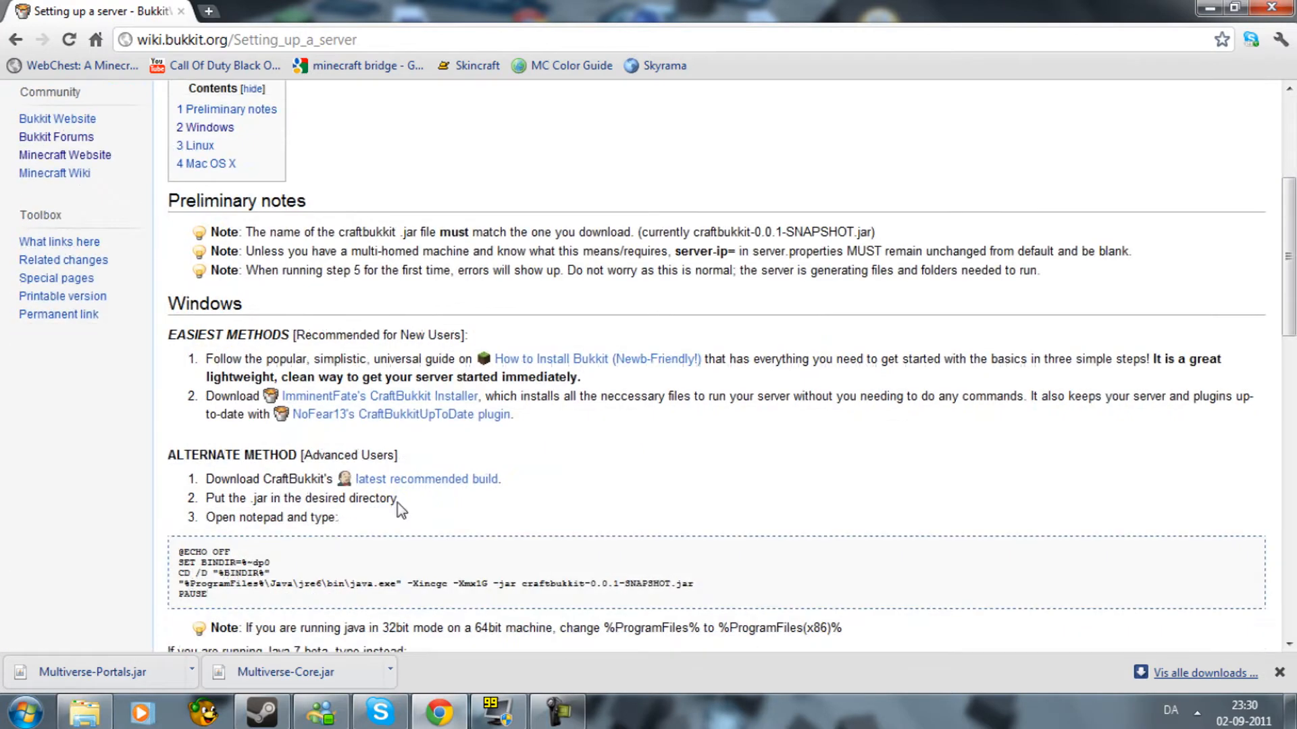
pyautogui.moveTo(541, 486); pyautogui.dragTo(369, 485)
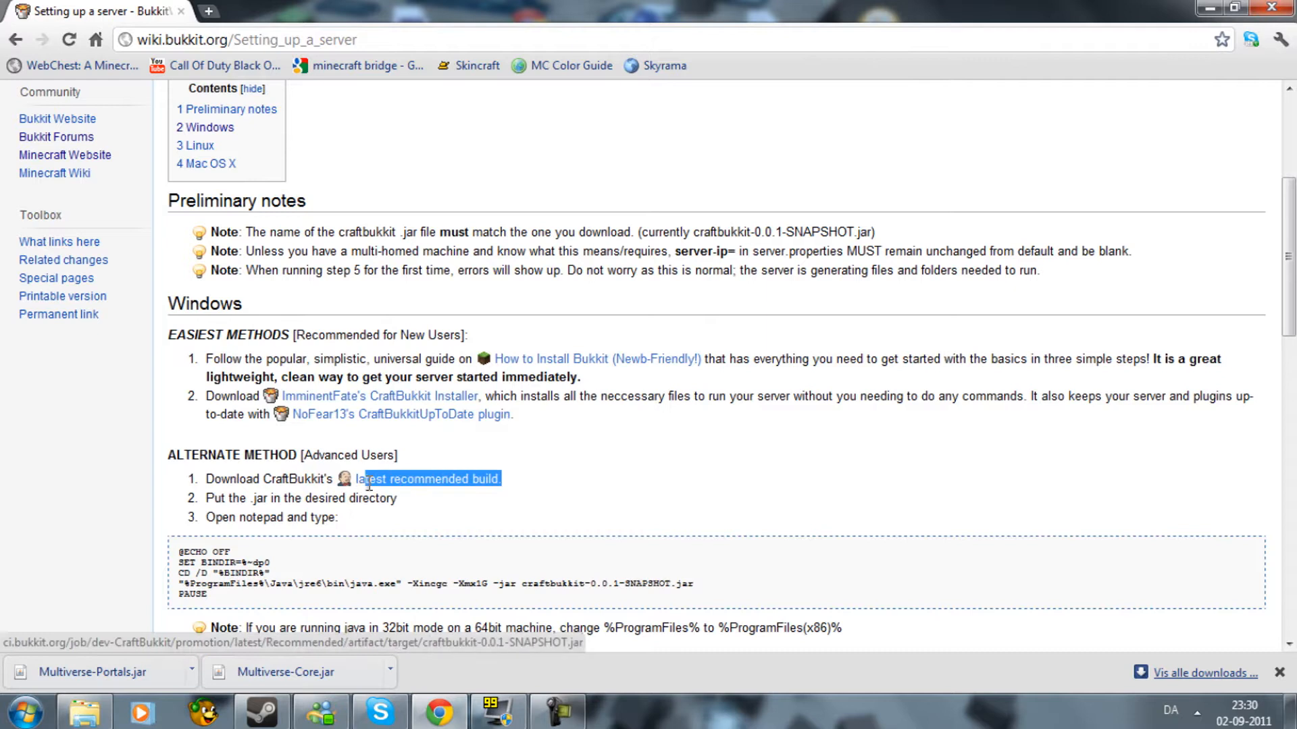
pyautogui.click(358, 481)
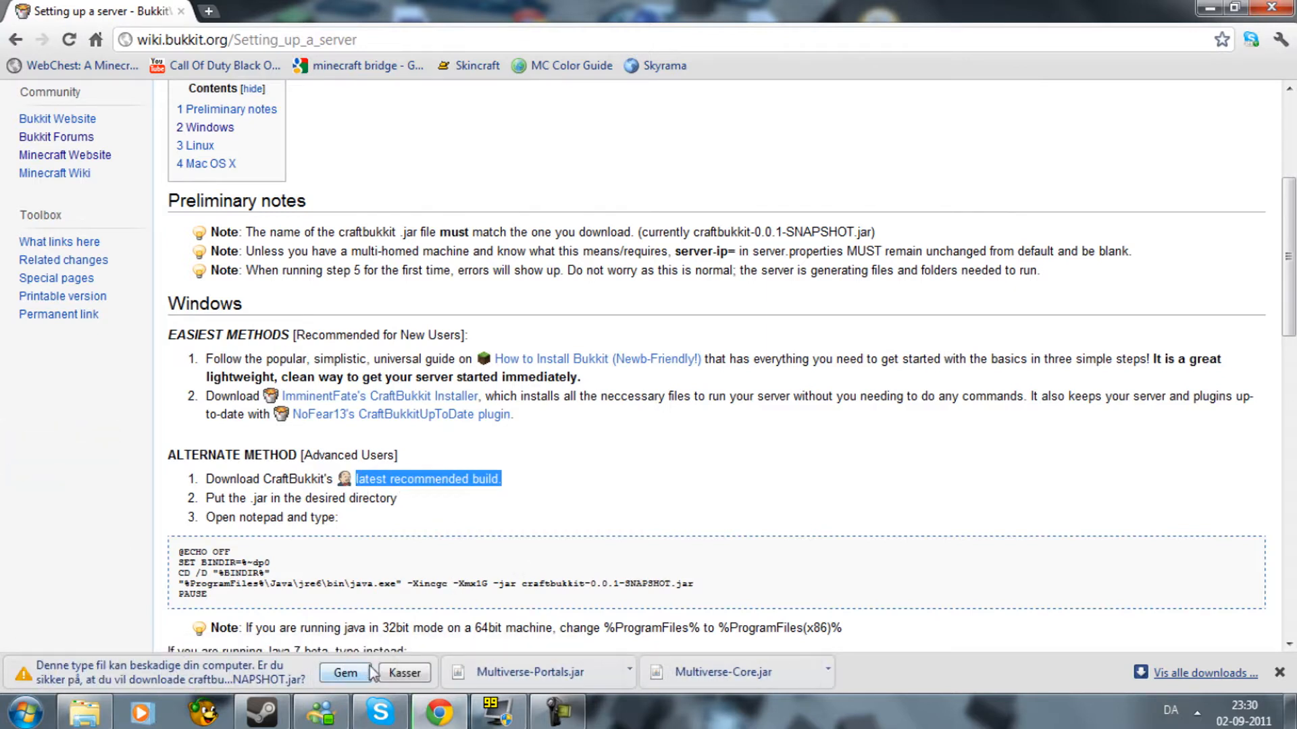
pyautogui.scroll(-2, 574, 581)
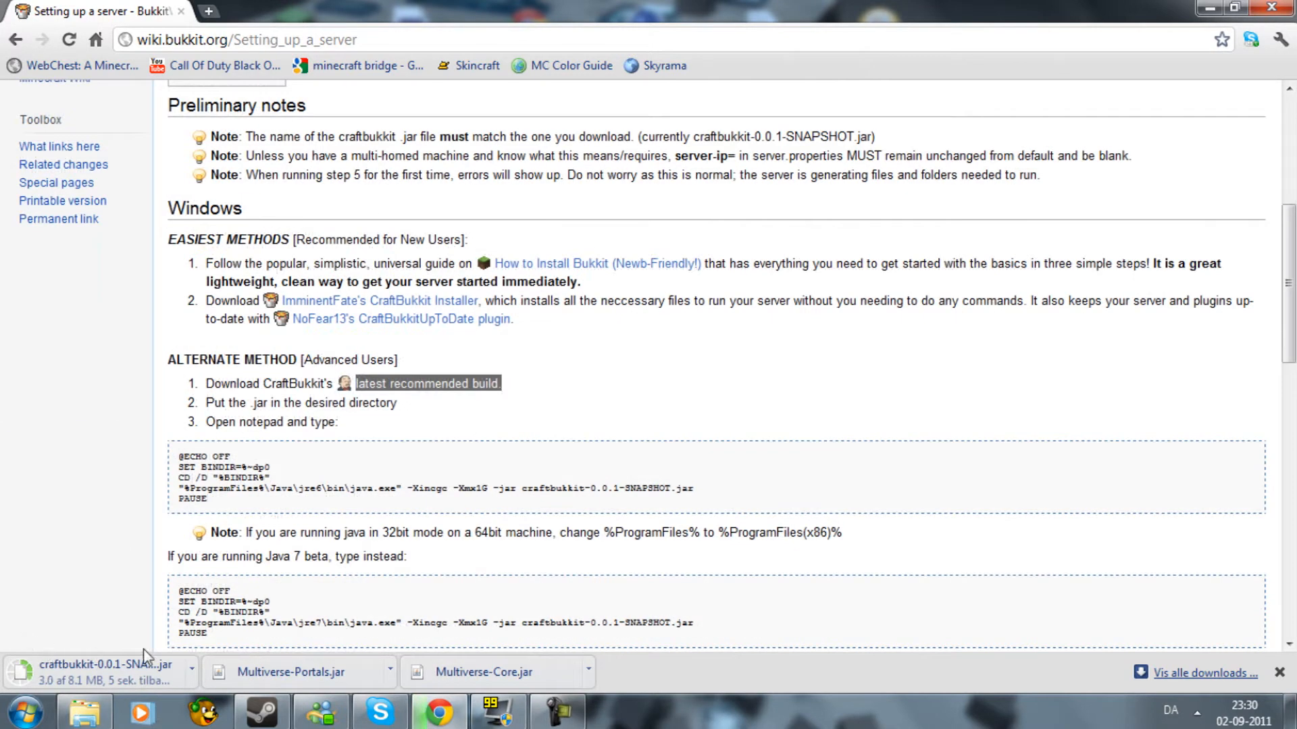
# Step: Show the downloaded craftbukkit jar in its folder and minimize the browser
pyautogui.click(193, 679)
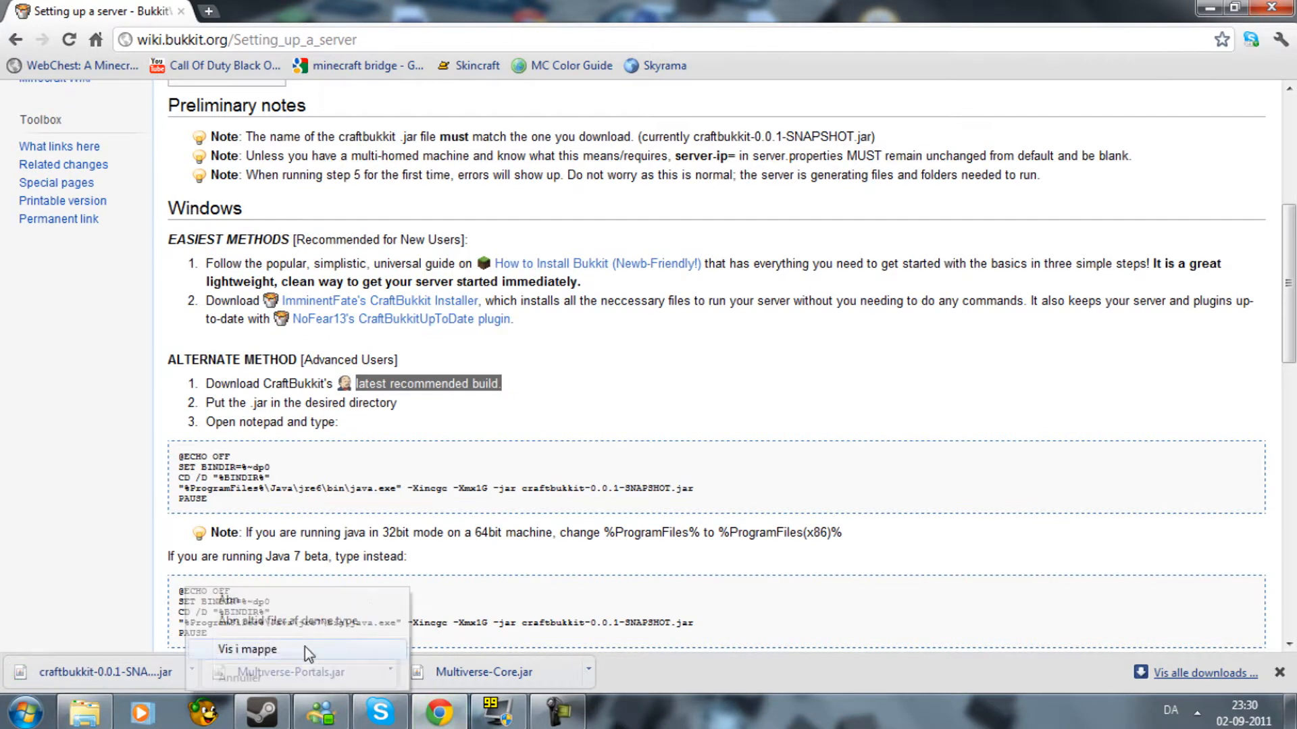
pyautogui.click(305, 650)
pyautogui.click(1210, 8)
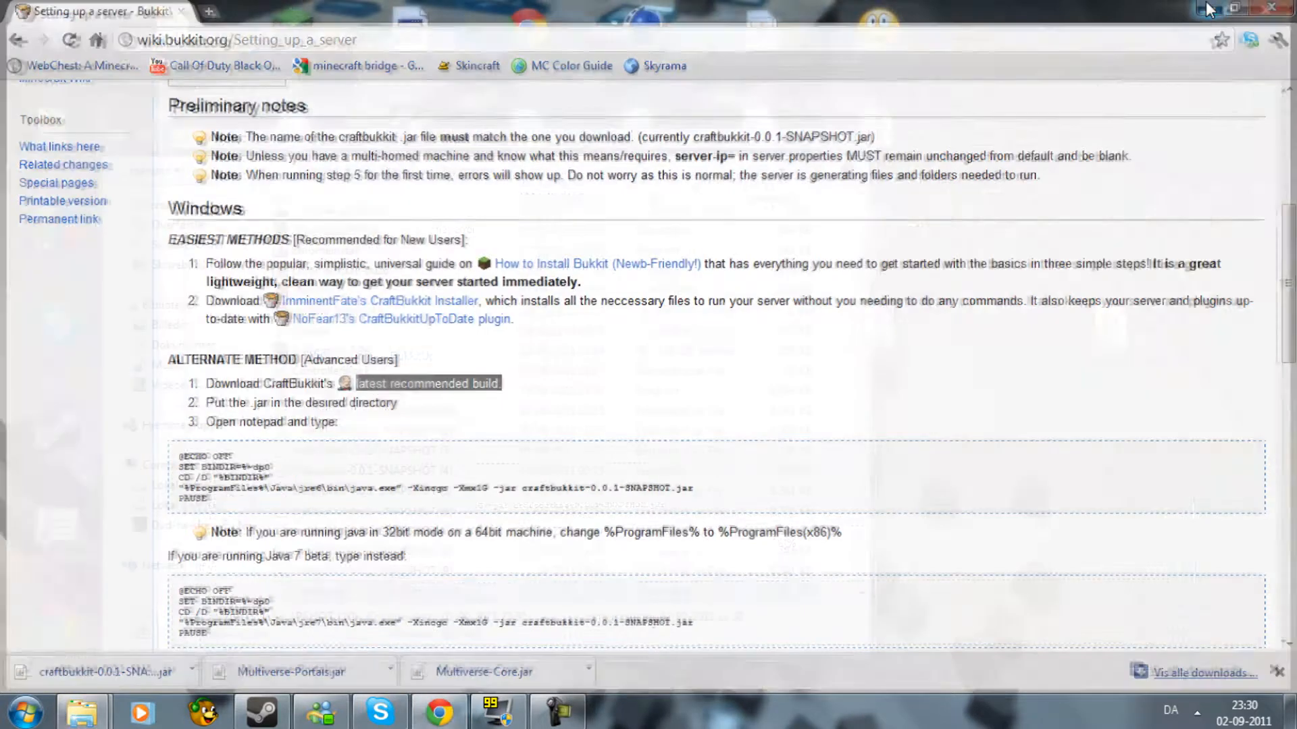
# Step: Create a new folder on the desktop named "minecraft bukkit server splif"
pyautogui.rightClick(1049, 228)
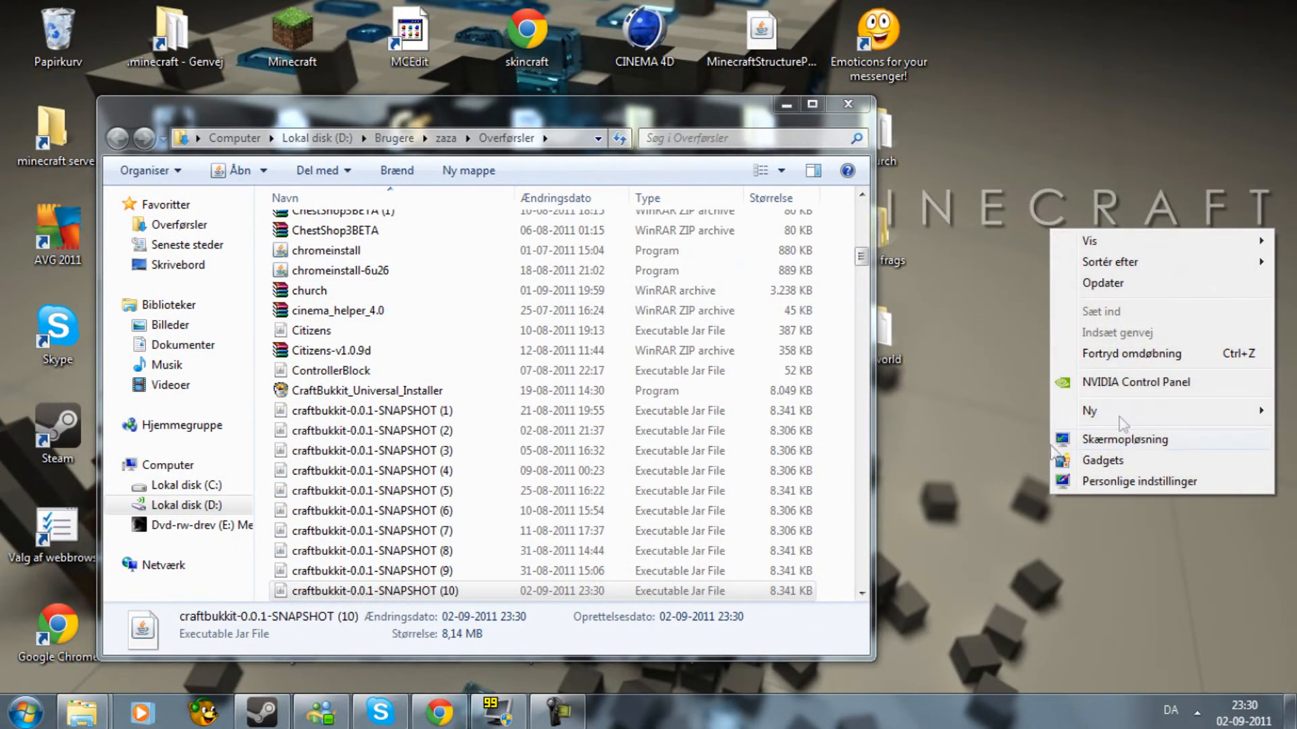
pyautogui.moveTo(1162, 409)
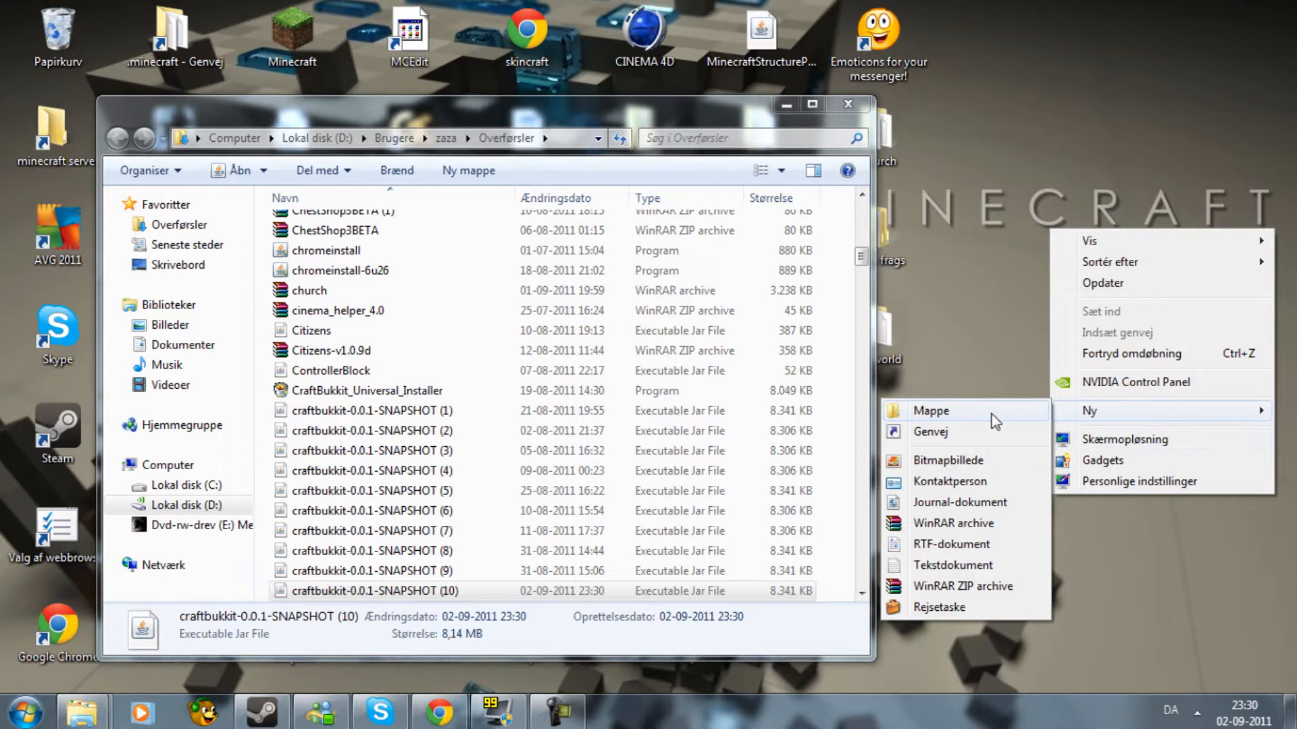
pyautogui.click(931, 411)
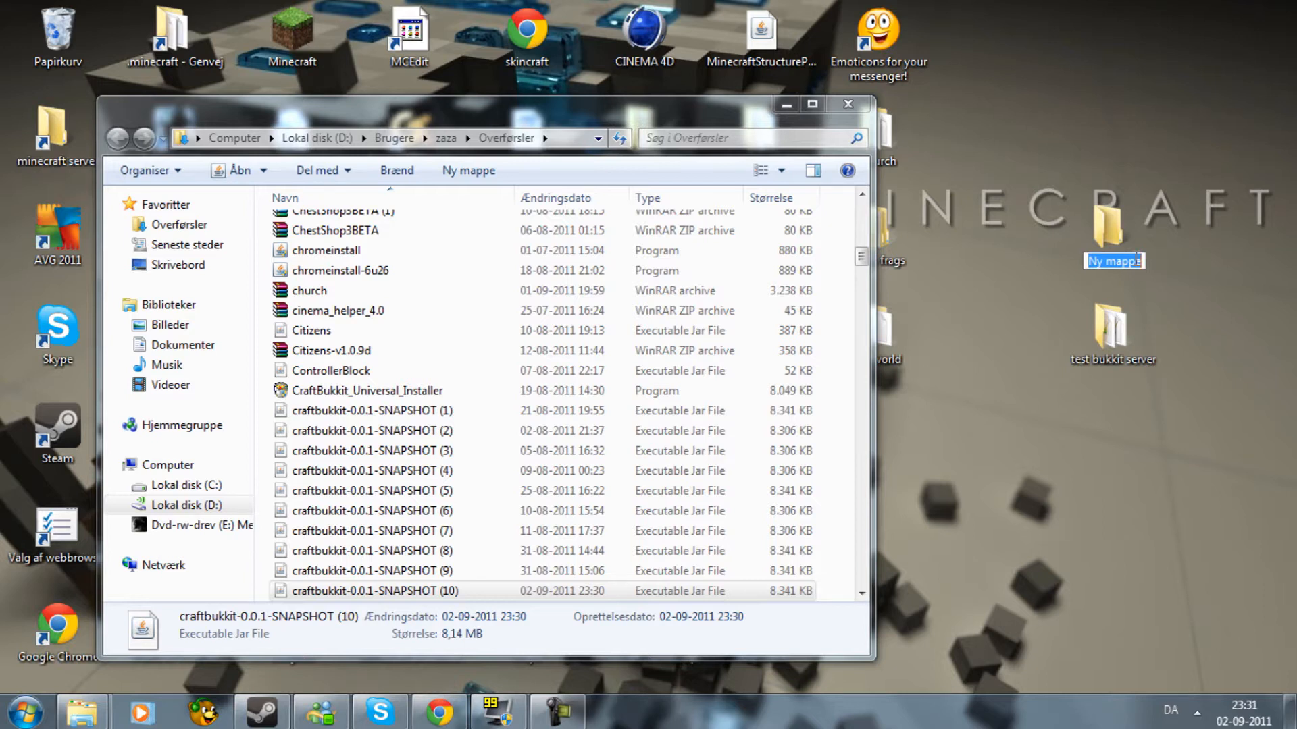
pyautogui.write('minecraft bukkit server spil')
pyautogui.press('Return')
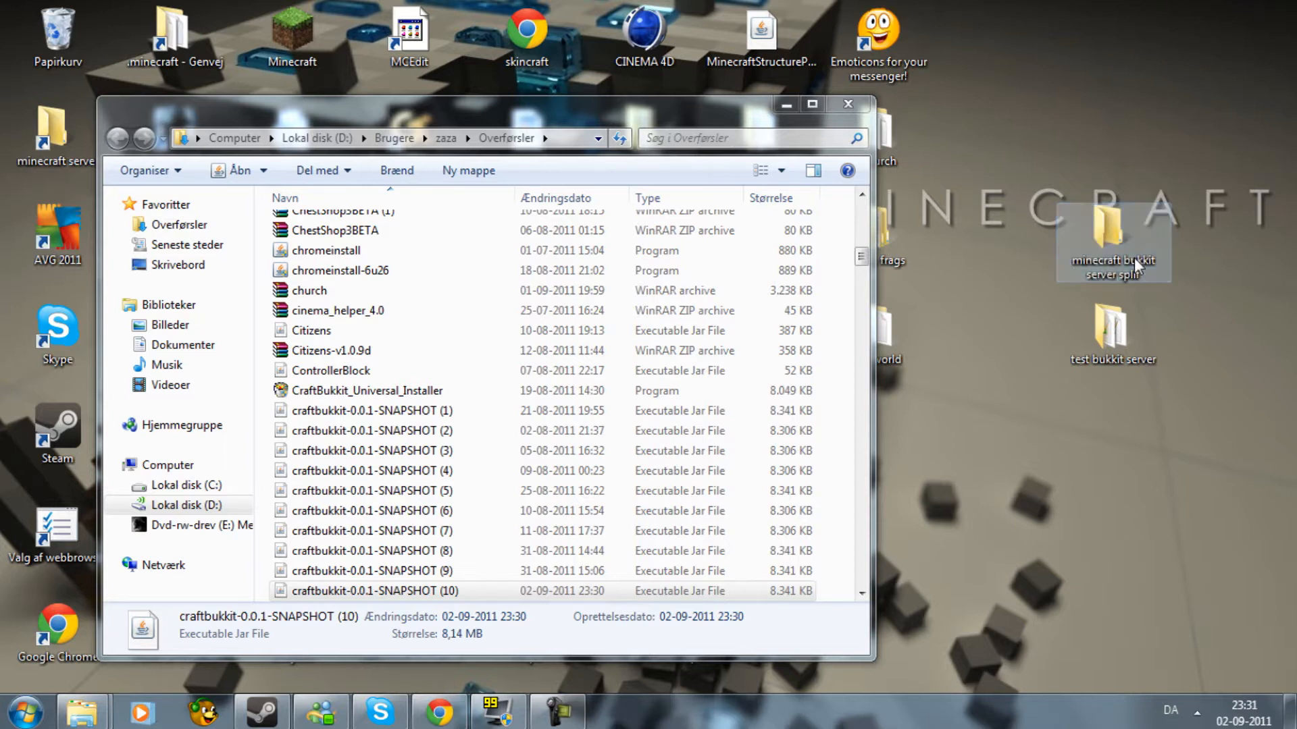
# Step: Move craftbukkit-0.0.1-SNAPSHOT (10) from the downloads folder into the minecraft bukkit server splif folder
pyautogui.doubleClick(1137, 267)
pyautogui.moveTo(743, 146); pyautogui.dragTo(1169, 139)
pyautogui.moveTo(382, 603); pyautogui.dragTo(971, 282)
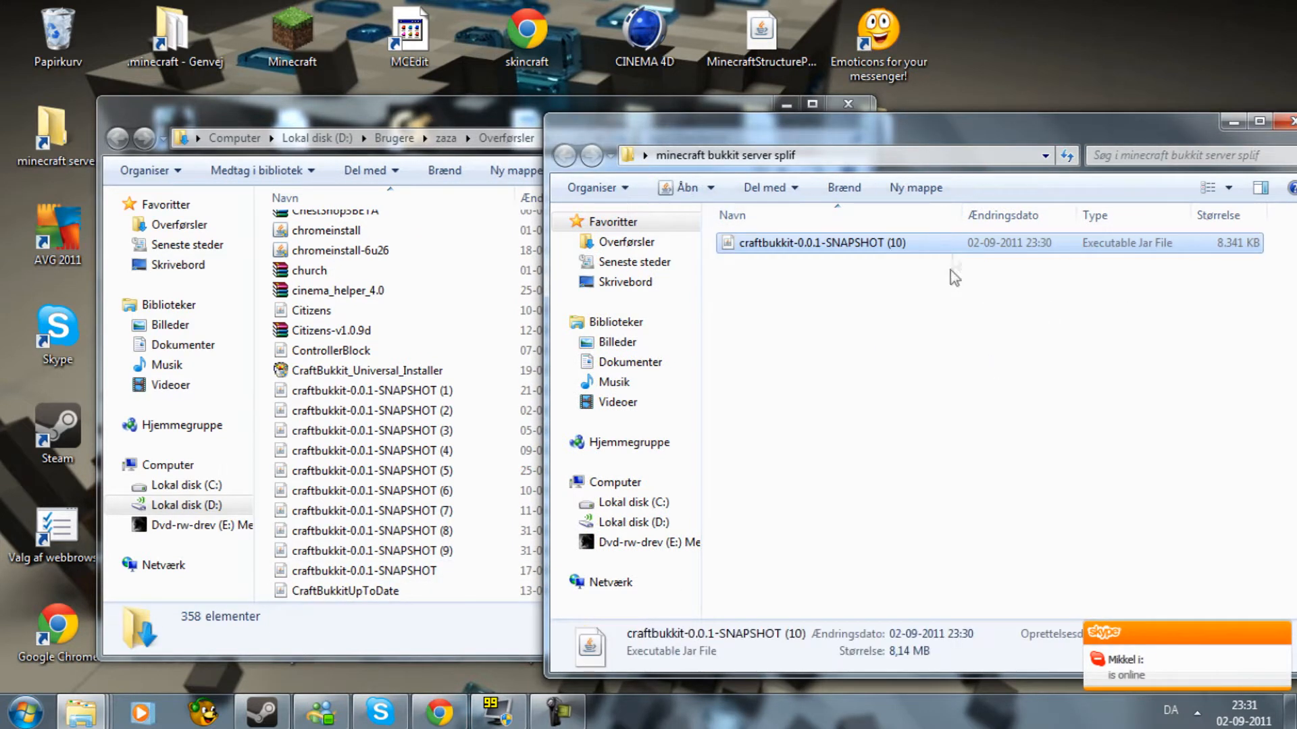
pyautogui.click(930, 270)
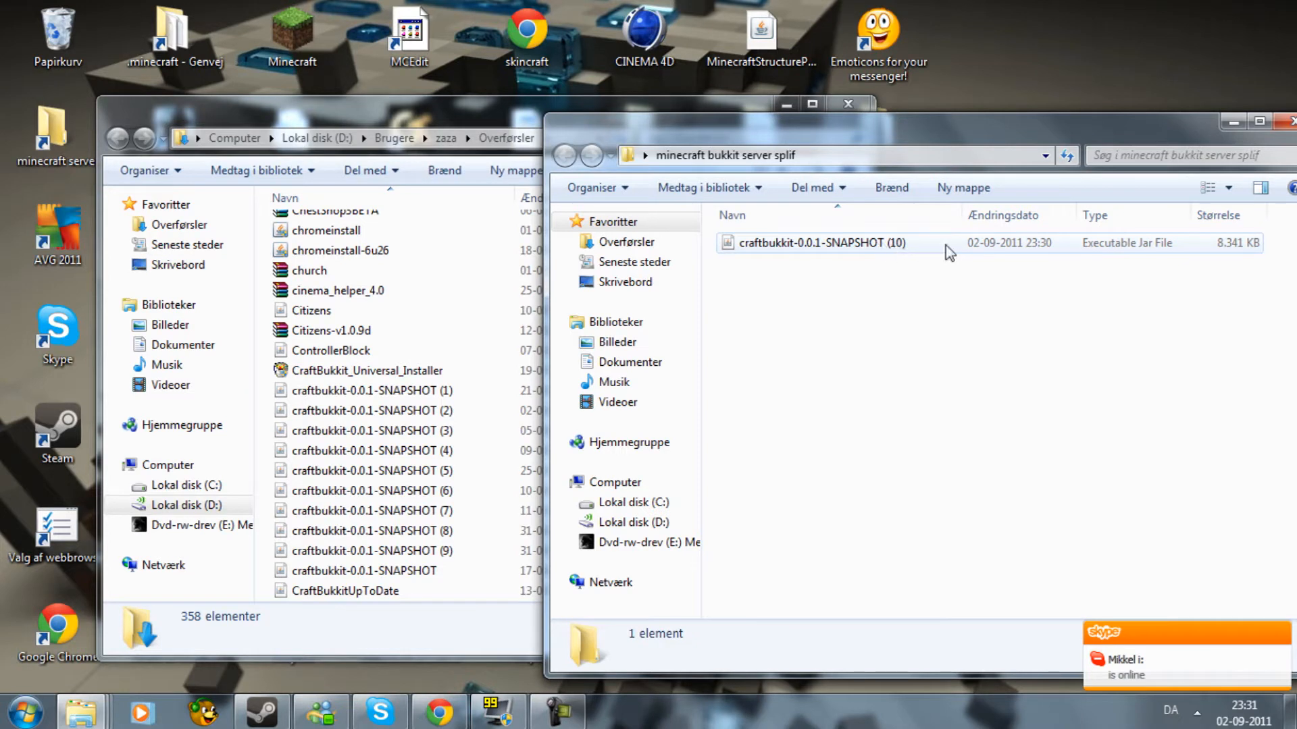
# Step: Rename the moved jar file as craftbukkit-0.0.1-SNAPSHOT and close the downloads folder window
pyautogui.rightClick(925, 250)
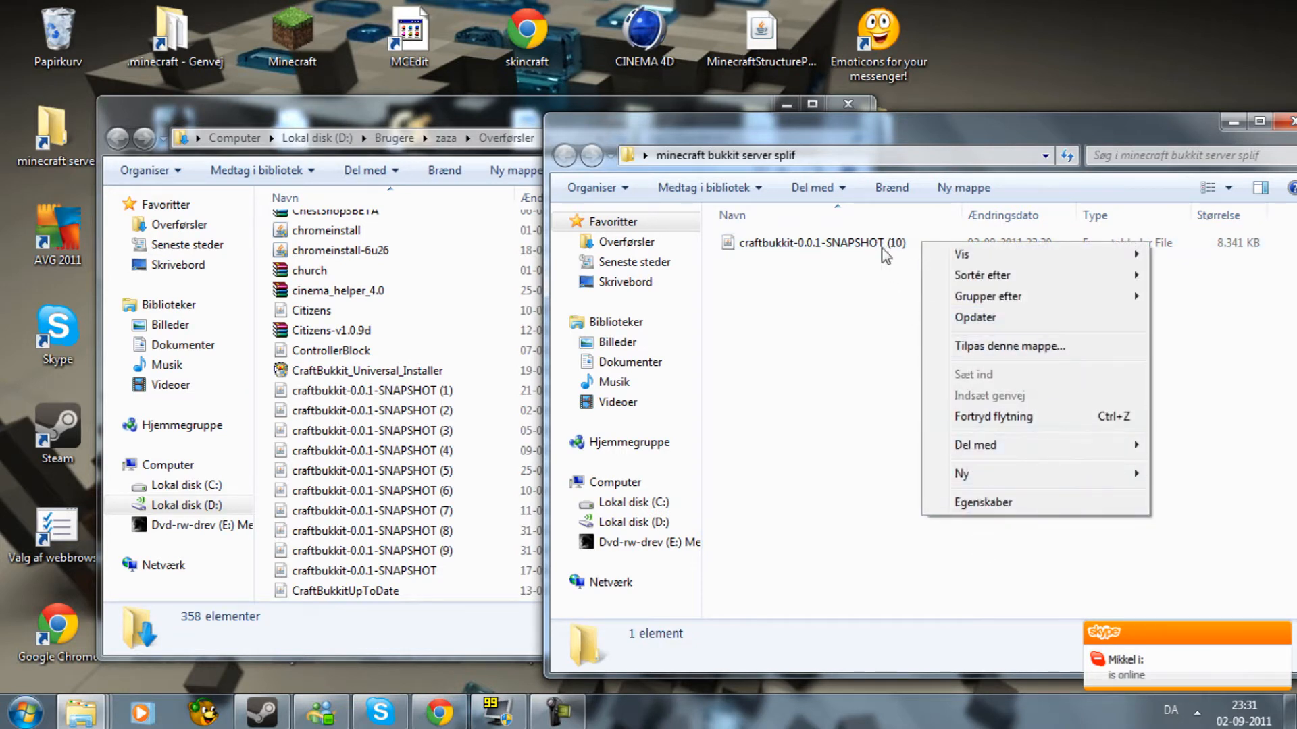
pyautogui.rightClick(883, 249)
pyautogui.click(978, 557)
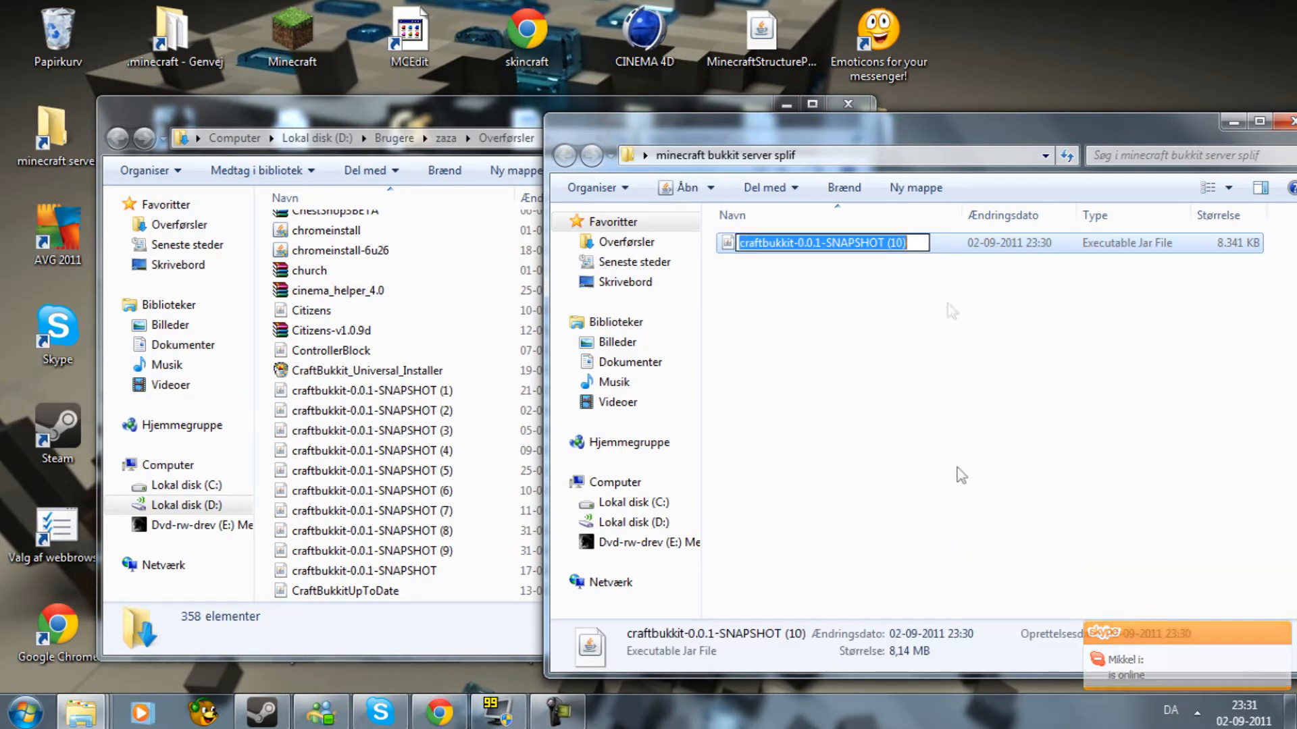
pyautogui.press('End')
pyautogui.press('BackSpace')
pyautogui.press('BackSpace')
pyautogui.press('BackSpace')
pyautogui.press('BackSpace')
pyautogui.press('BackSpace')
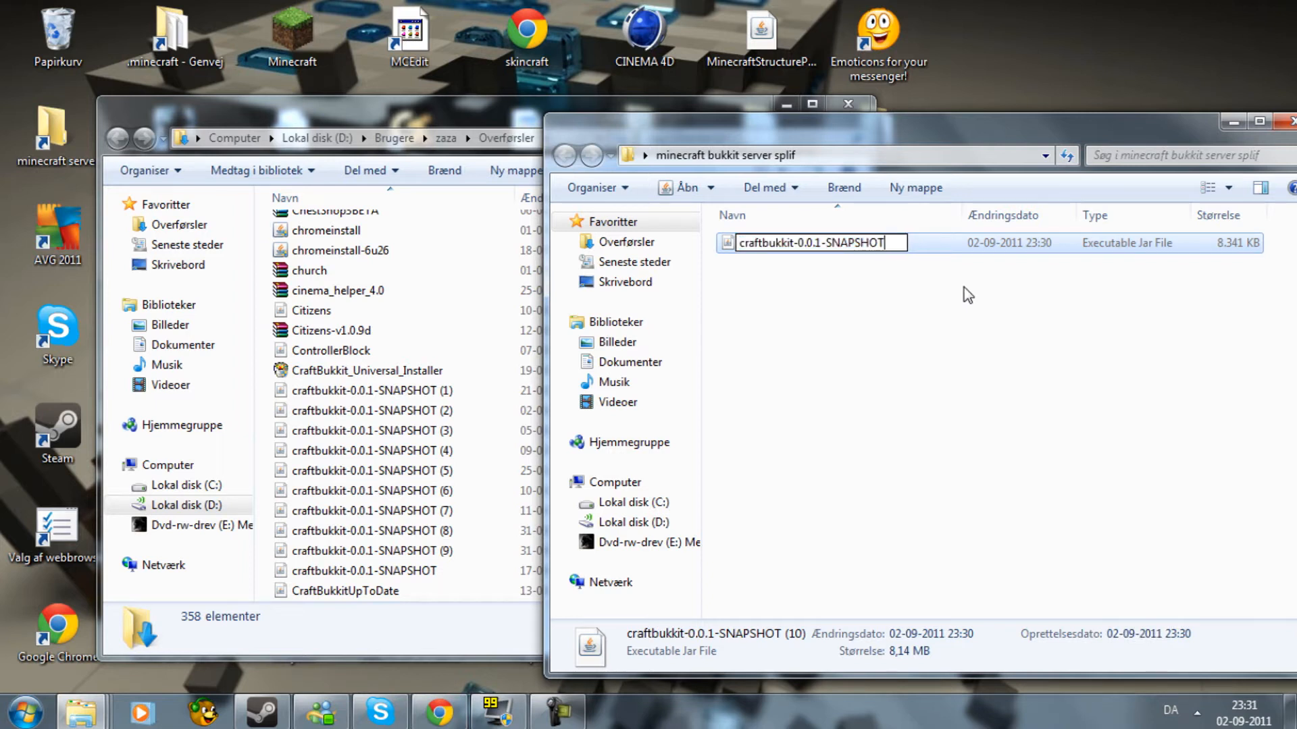
pyautogui.press('Return')
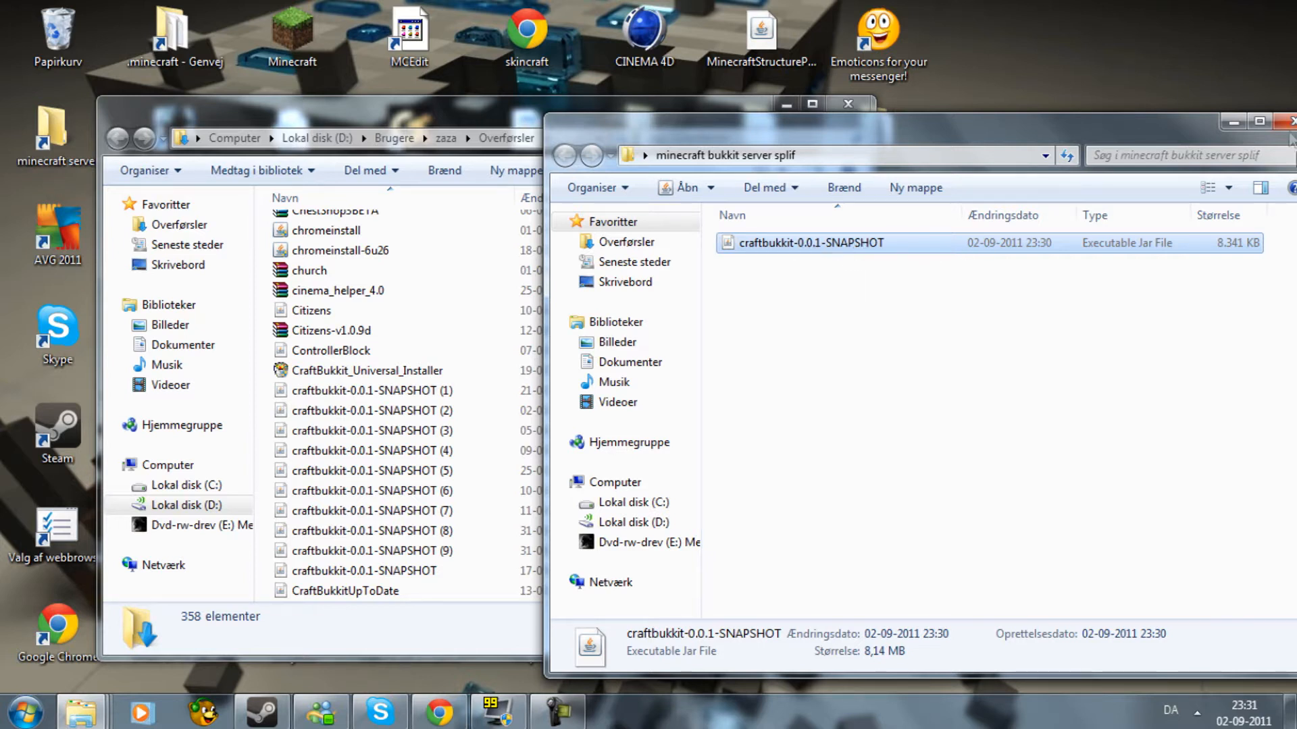
pyautogui.click(850, 103)
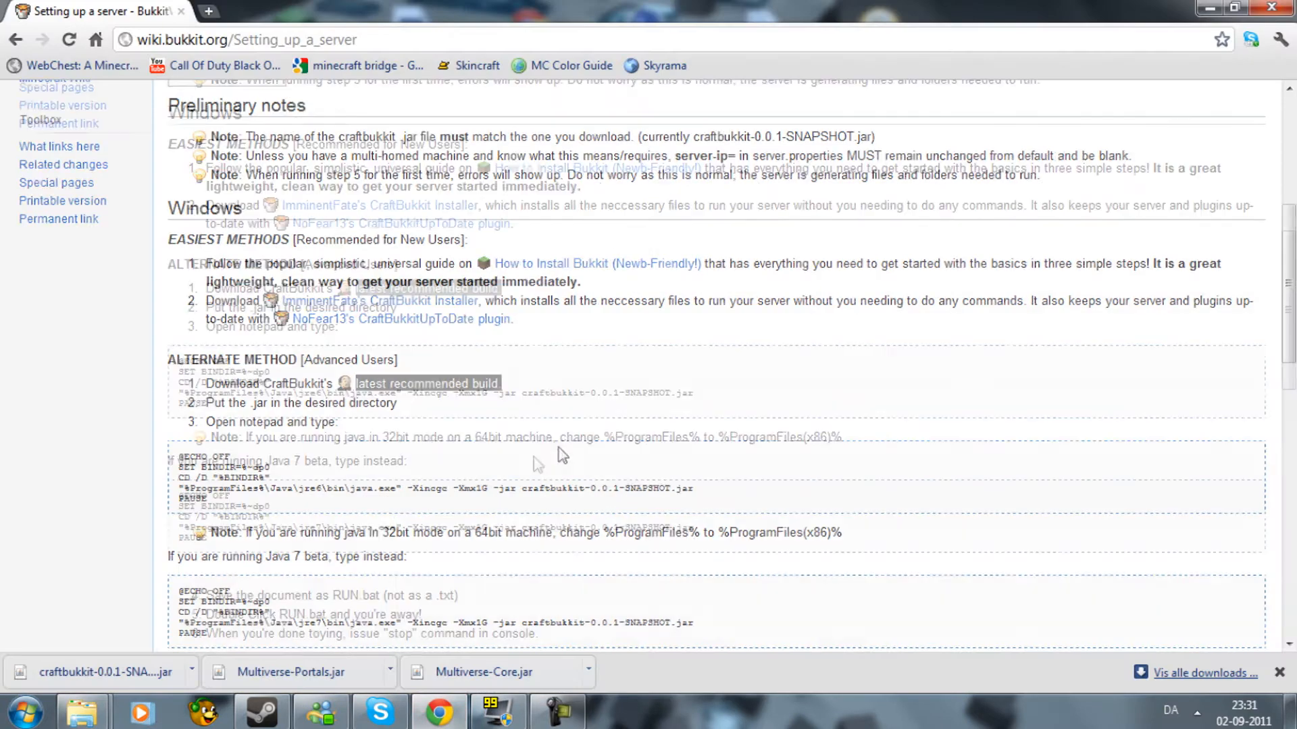
pyautogui.scroll(-1, 559, 447)
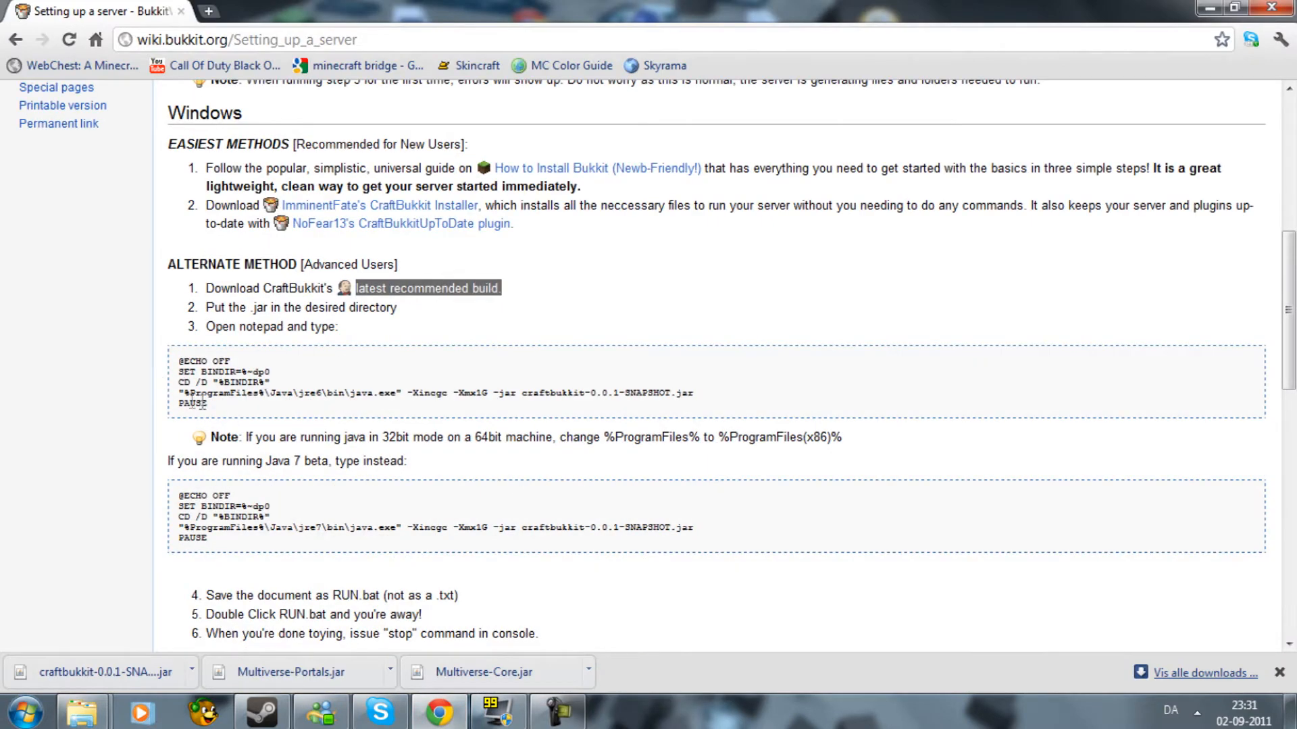
pyautogui.moveTo(209, 405); pyautogui.dragTo(174, 358)
pyautogui.hotkey('ctrl', 'c')
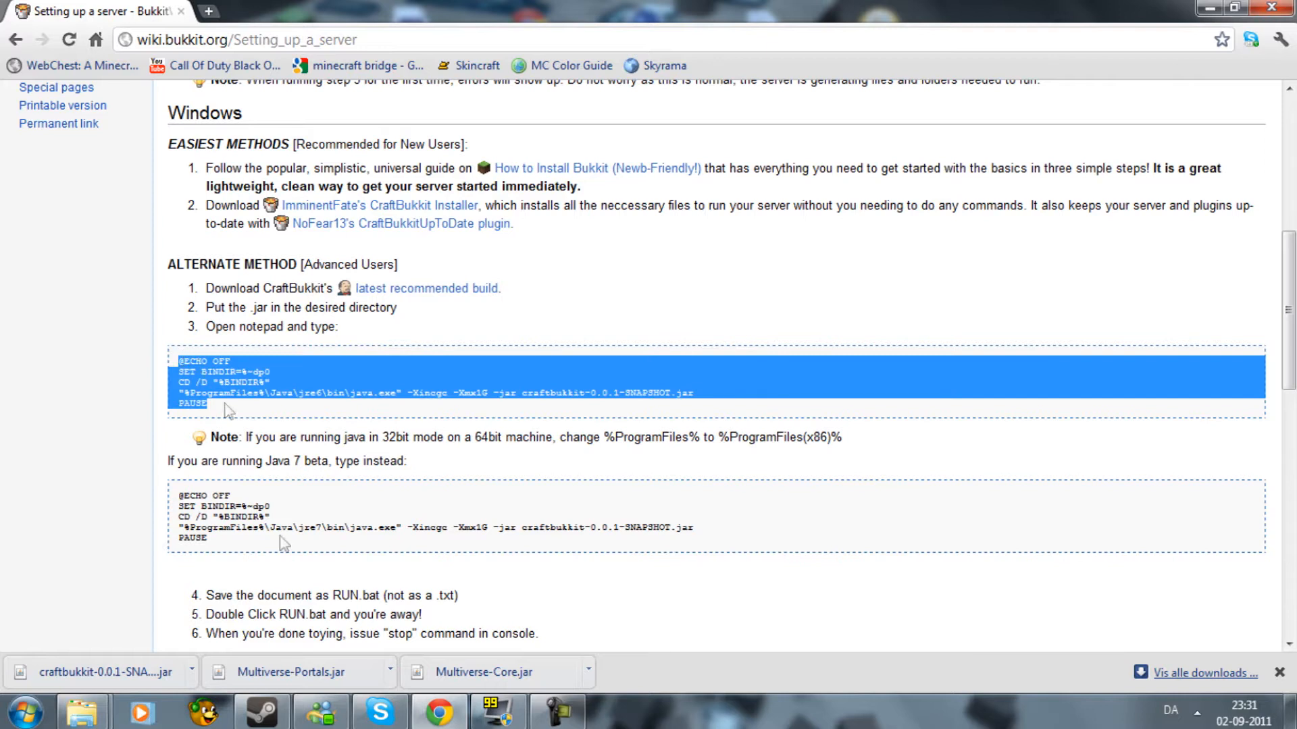
# Step: Create a text document in the minecraft bukkit server splif folder and paste the copied startup script into it
pyautogui.click(82, 712)
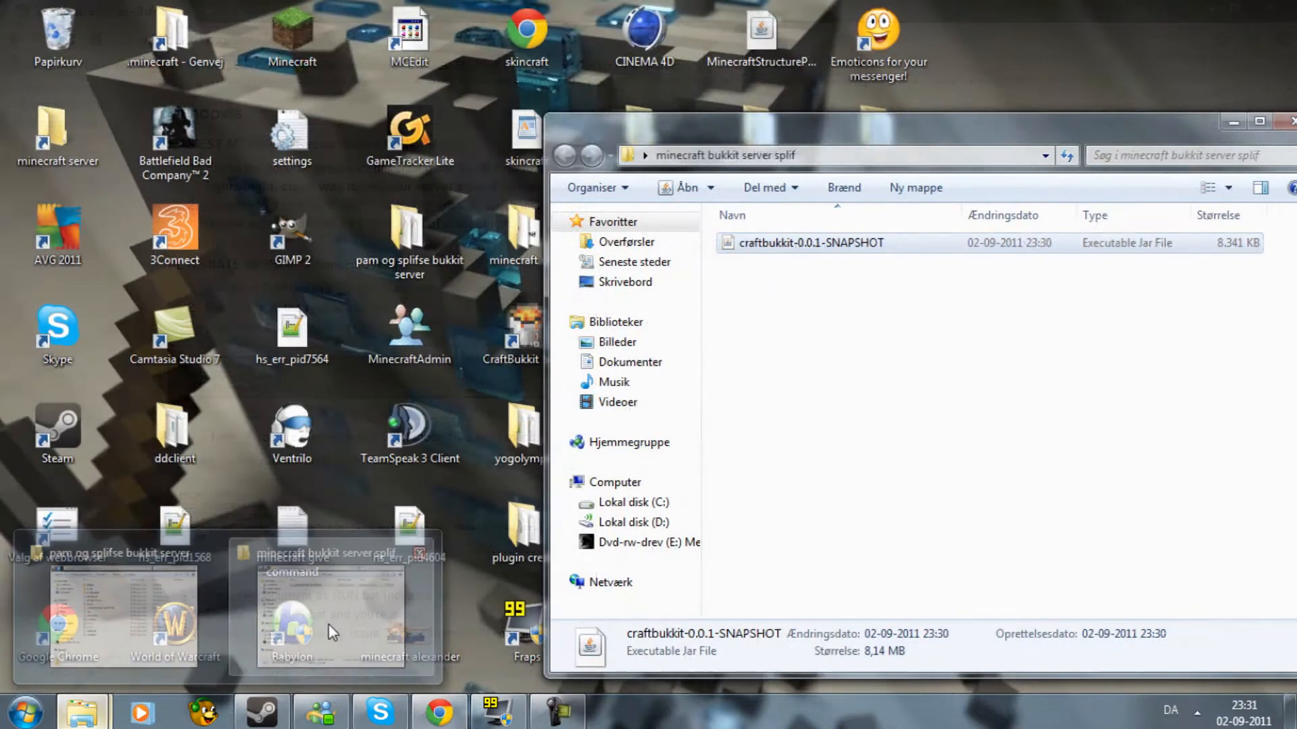
pyautogui.click(326, 628)
pyautogui.rightClick(903, 380)
pyautogui.moveTo(1017, 615)
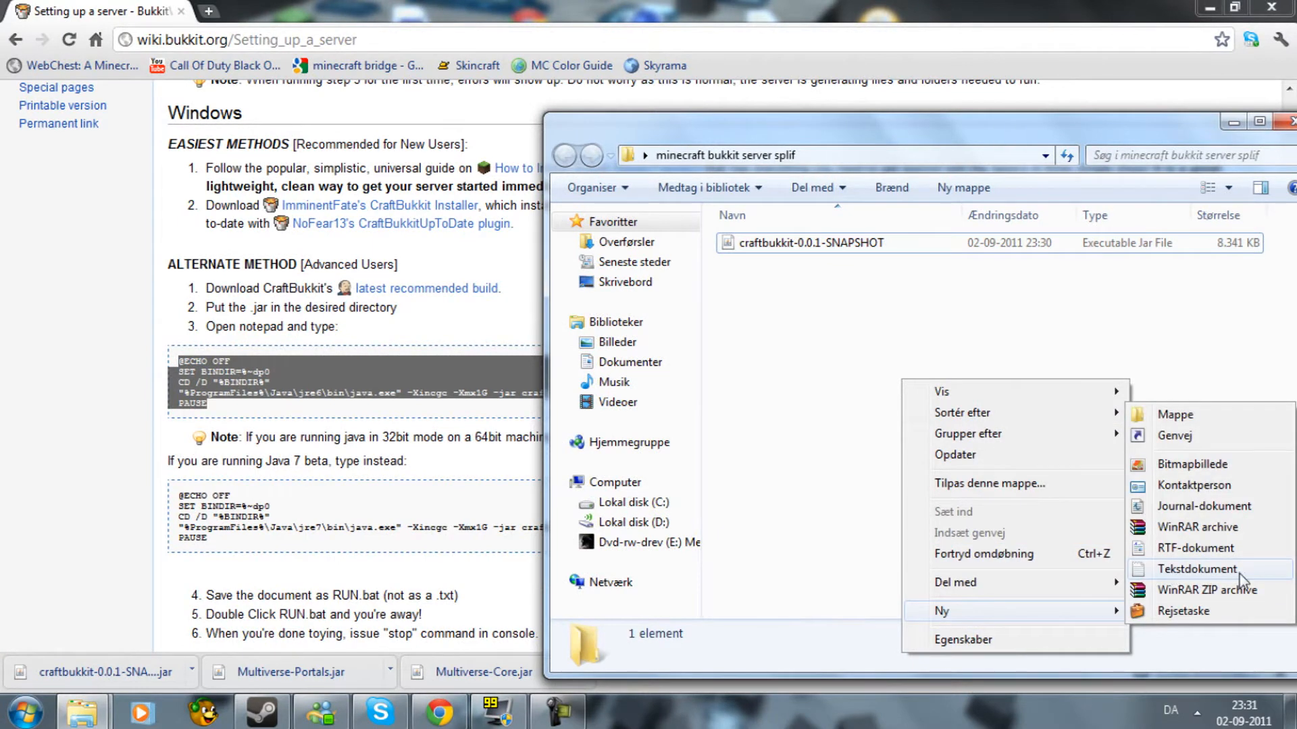
pyautogui.click(1195, 569)
pyautogui.doubleClick(939, 261)
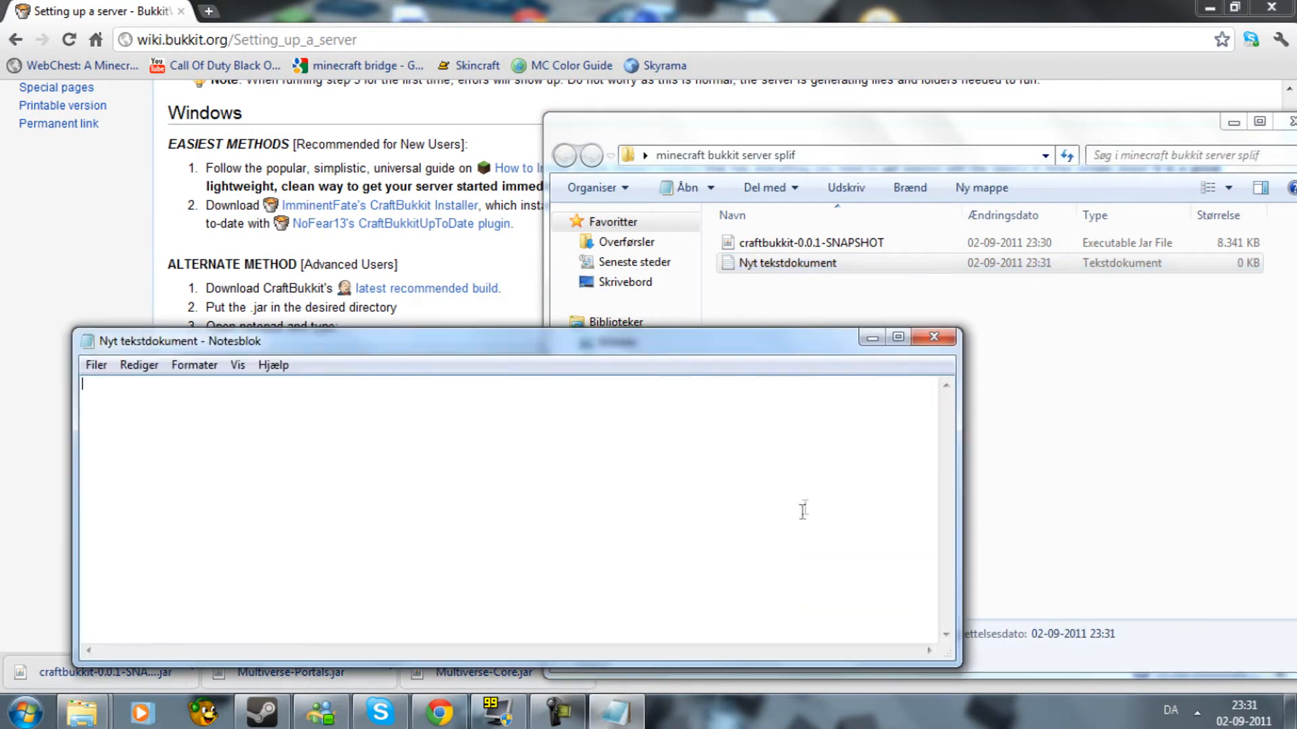
pyautogui.hotkey('ctrl', 'v')
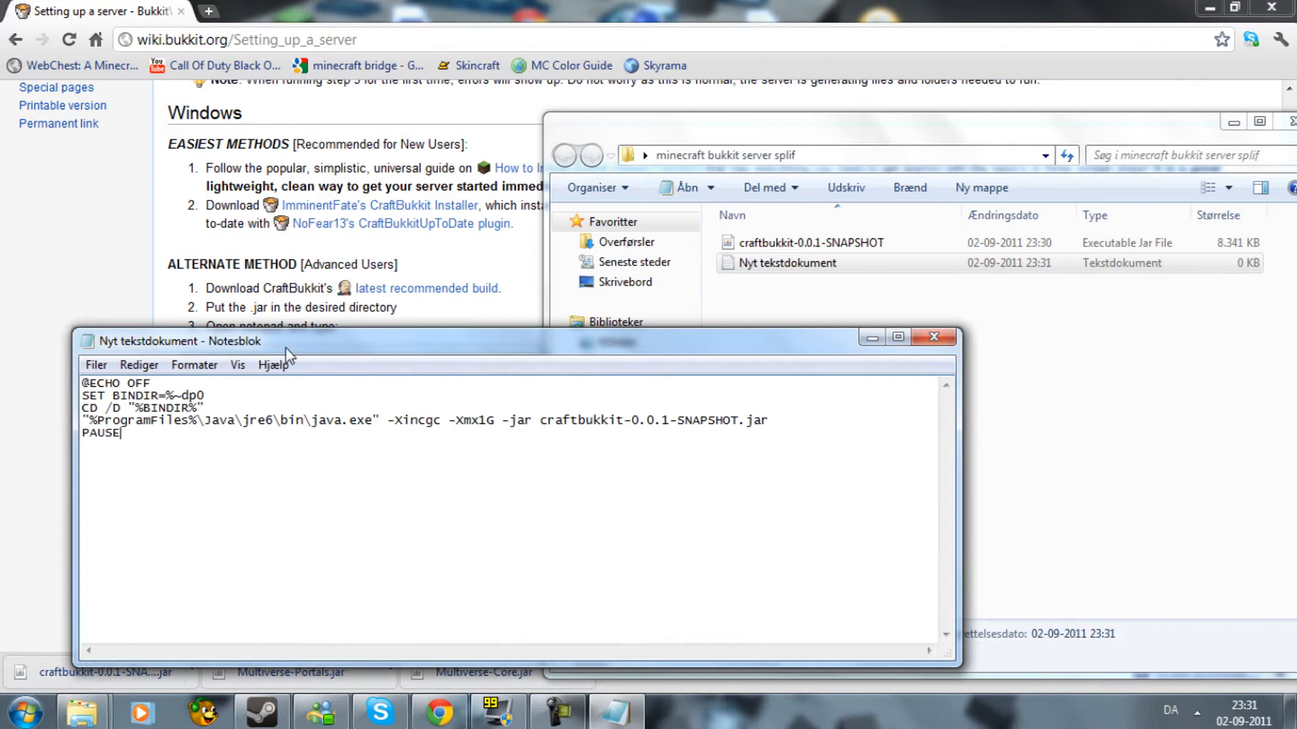
# Step: Save the script in the server folder as run.bat with the file type Alle filer, and close Notepad
pyautogui.moveTo(118, 344); pyautogui.dragTo(432, 253)
pyautogui.click(238, 265)
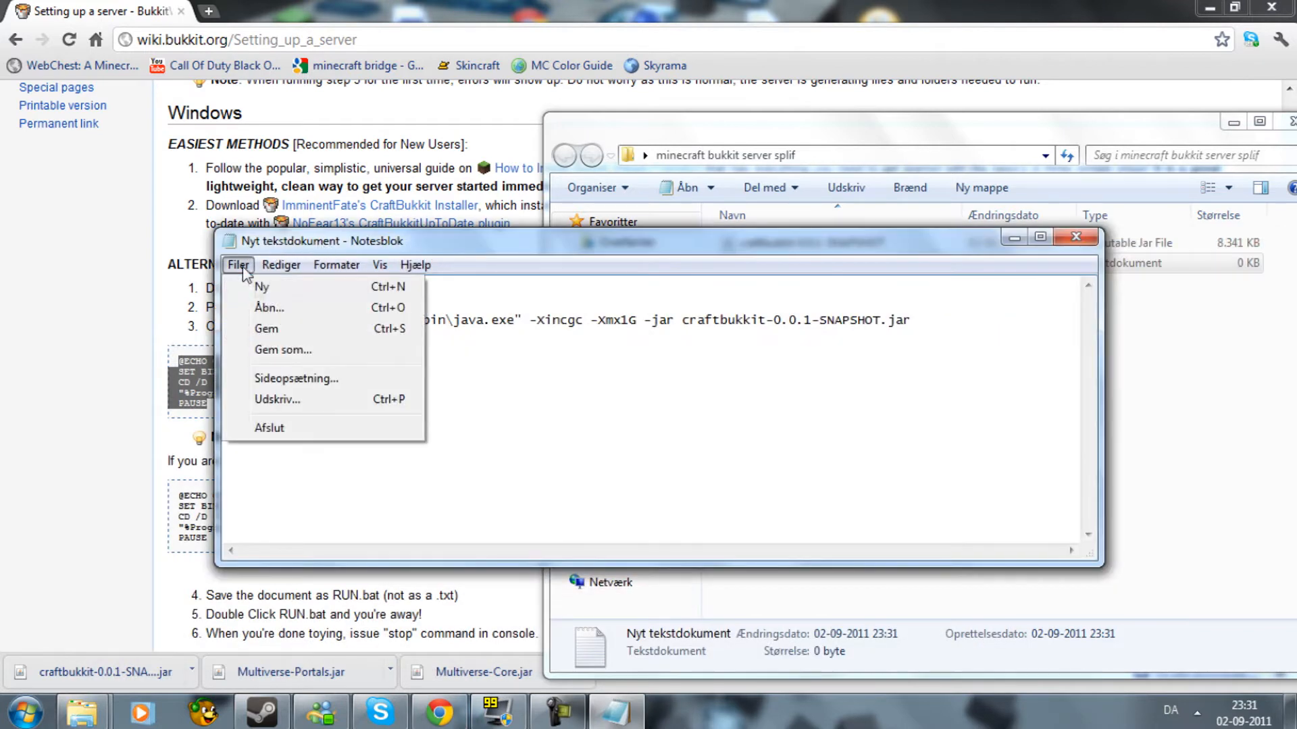
pyautogui.click(301, 350)
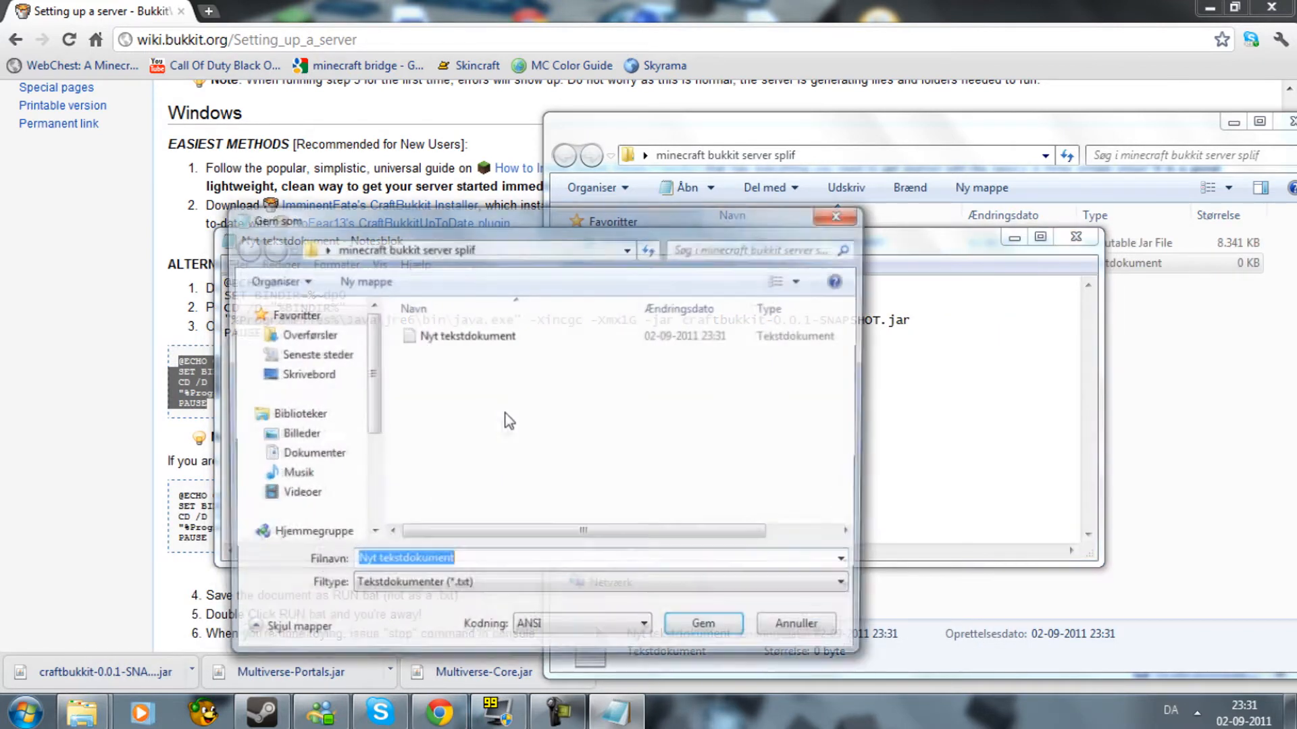
pyautogui.click(499, 586)
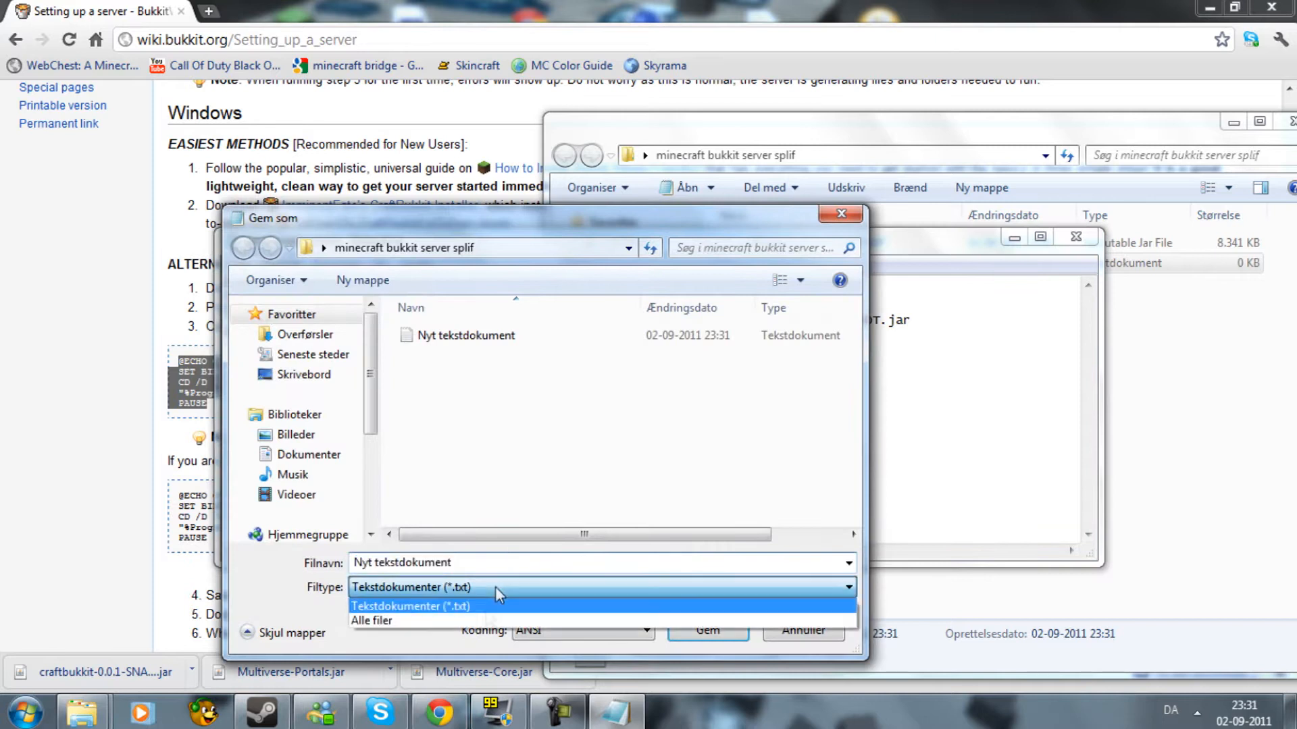
pyautogui.click(376, 620)
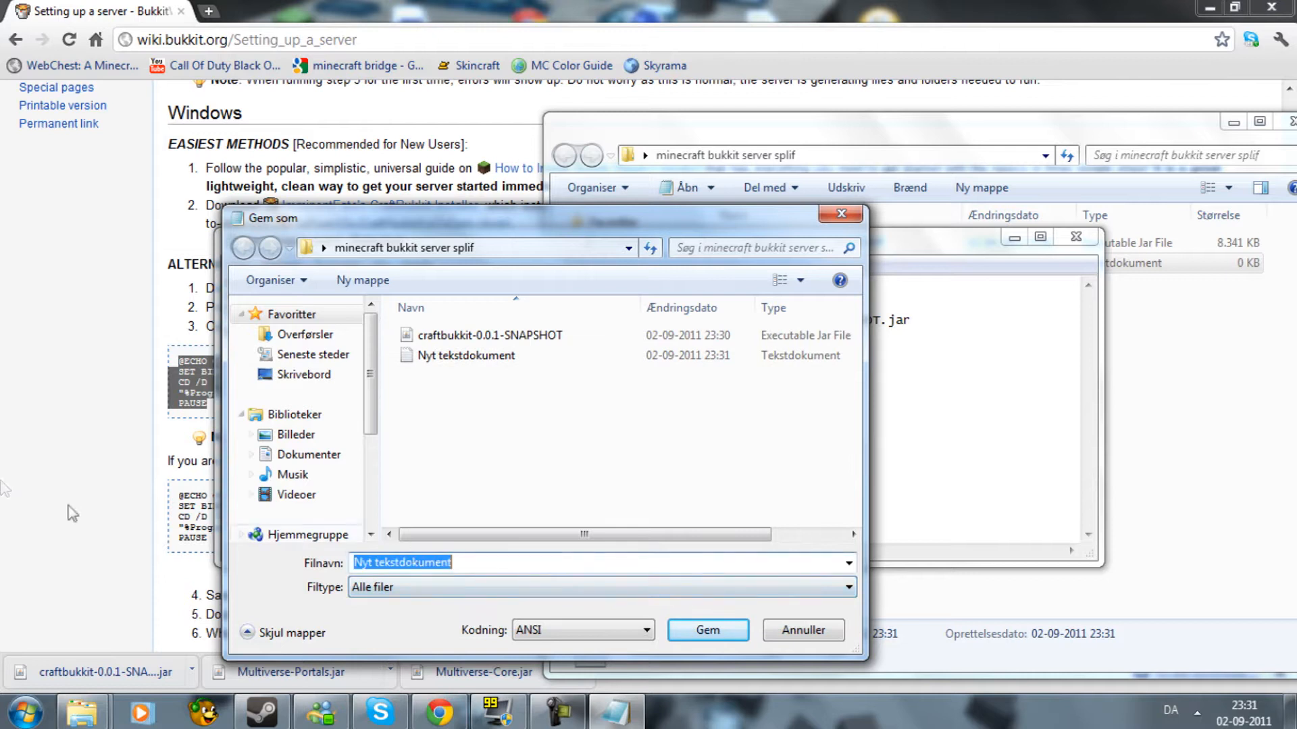
pyautogui.write('run.bat')
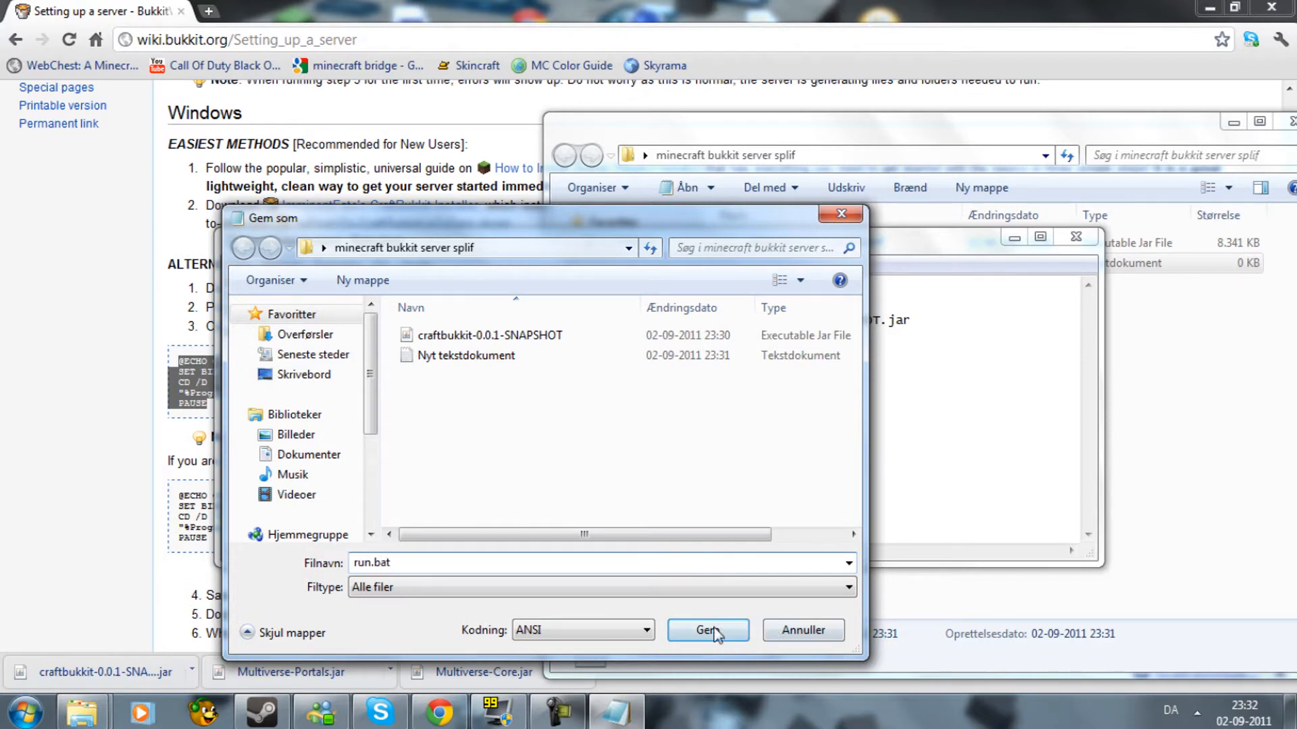
pyautogui.click(741, 628)
pyautogui.click(1076, 236)
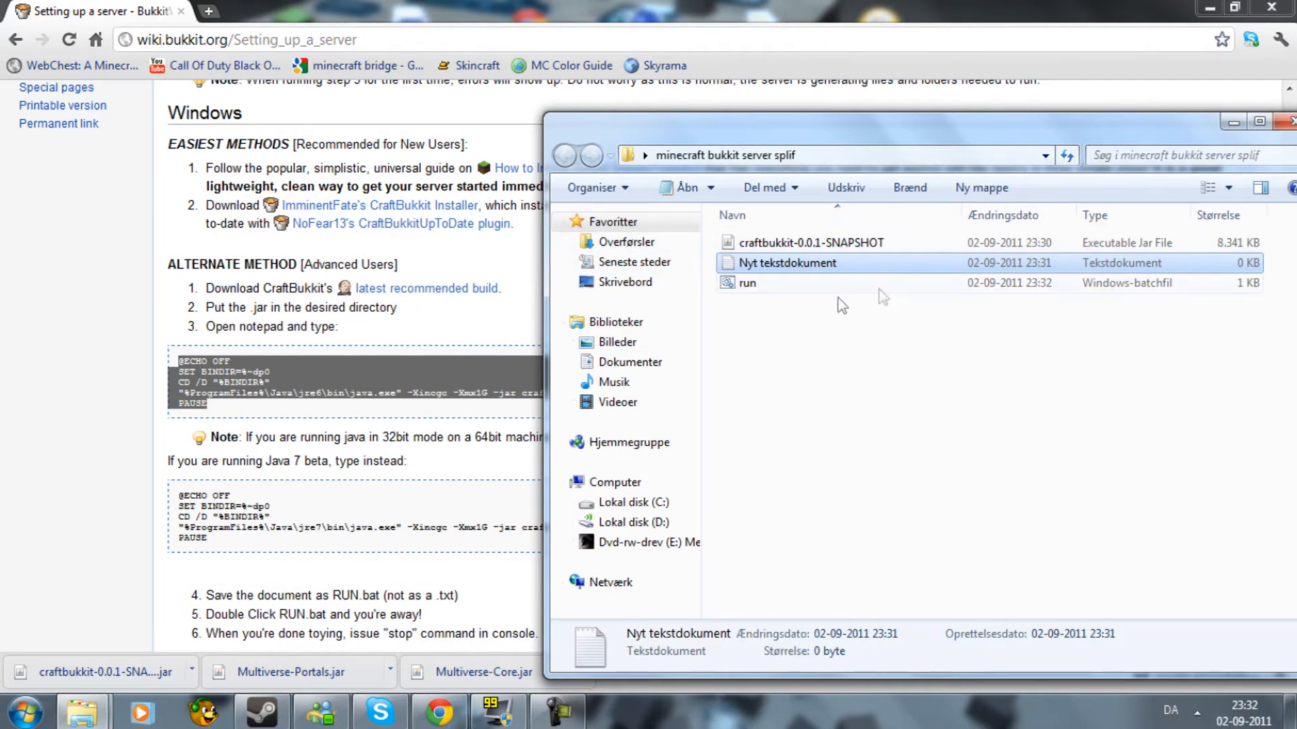
# Step: Delete the empty Nyt tekstdokument file and launch the run batch file to start the server and generate its files
pyautogui.press('Delete')
pyautogui.press('Return')
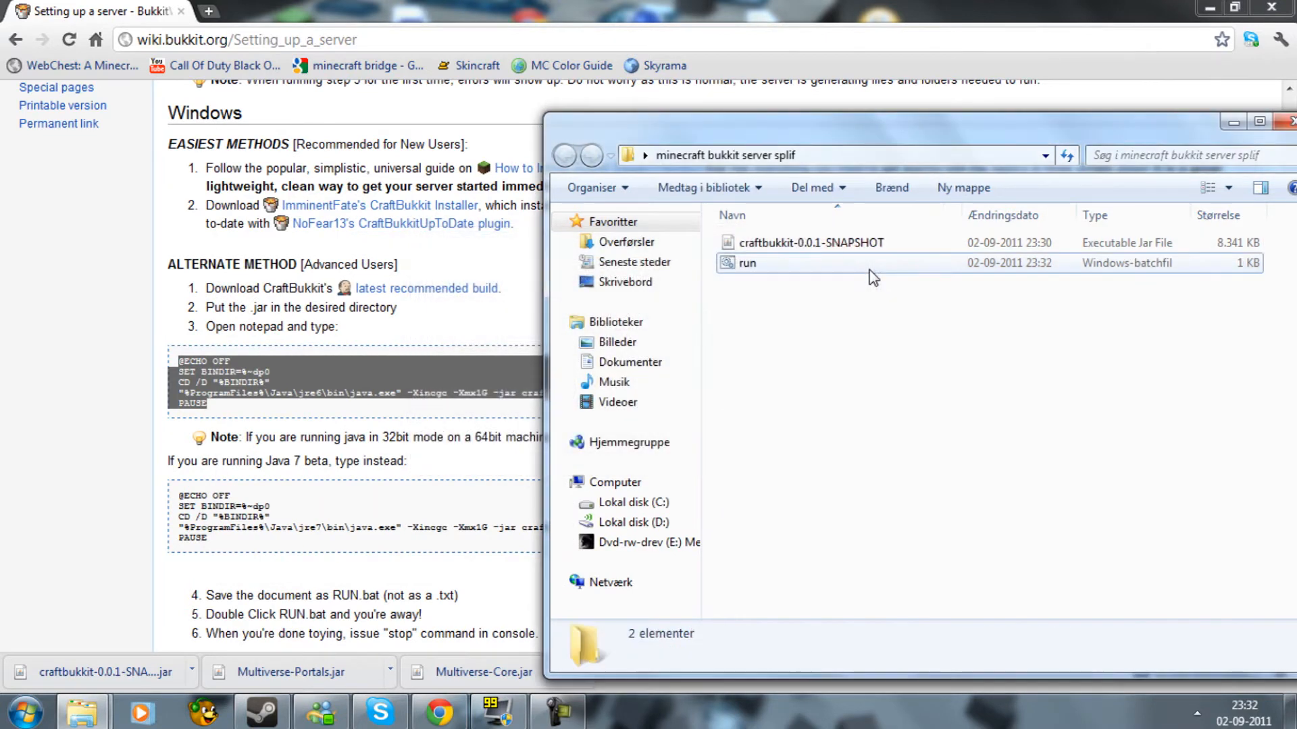
pyautogui.doubleClick(869, 269)
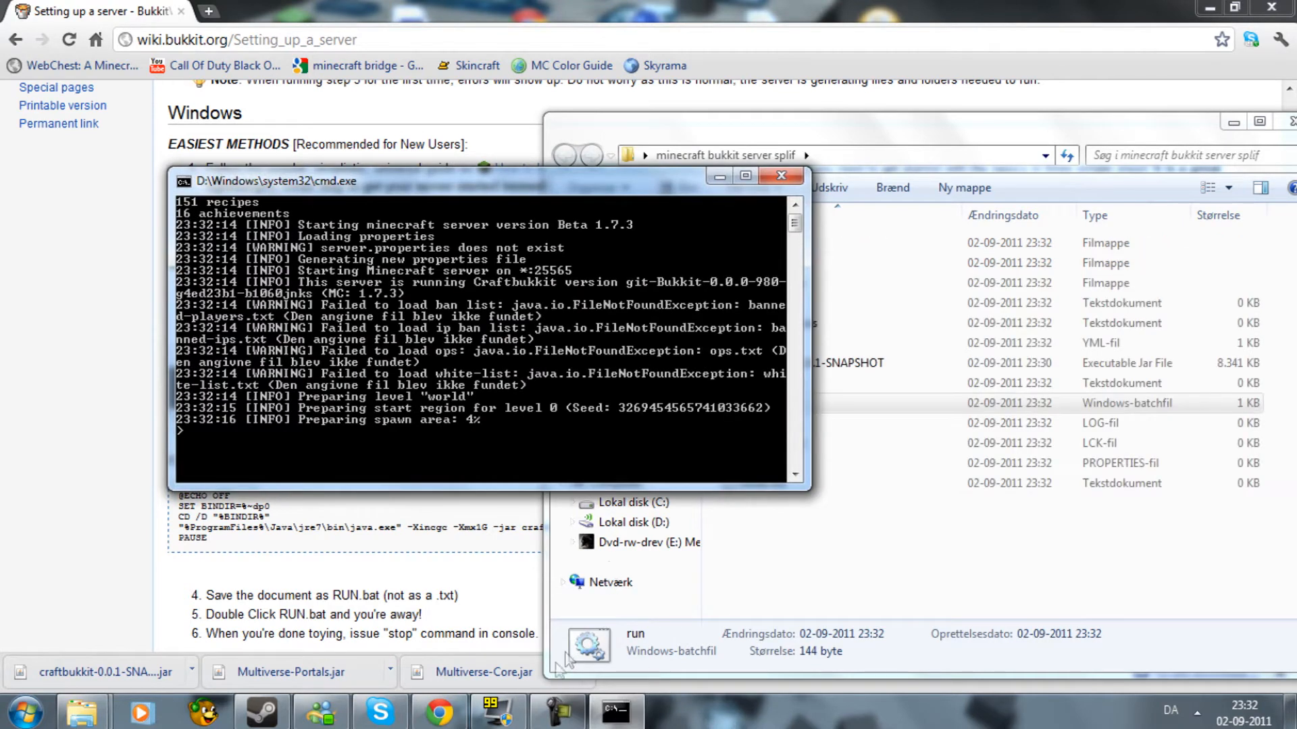
pyautogui.moveTo(550, 715)
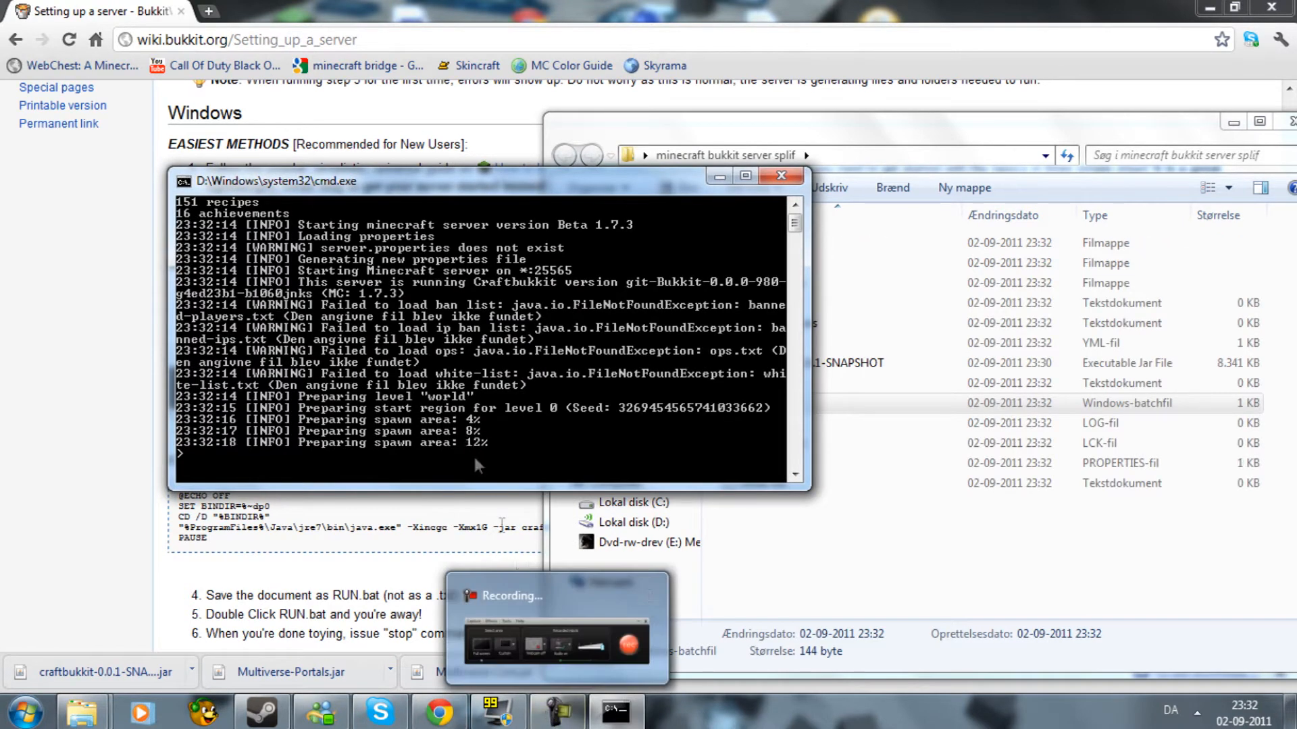
pyautogui.click(548, 688)
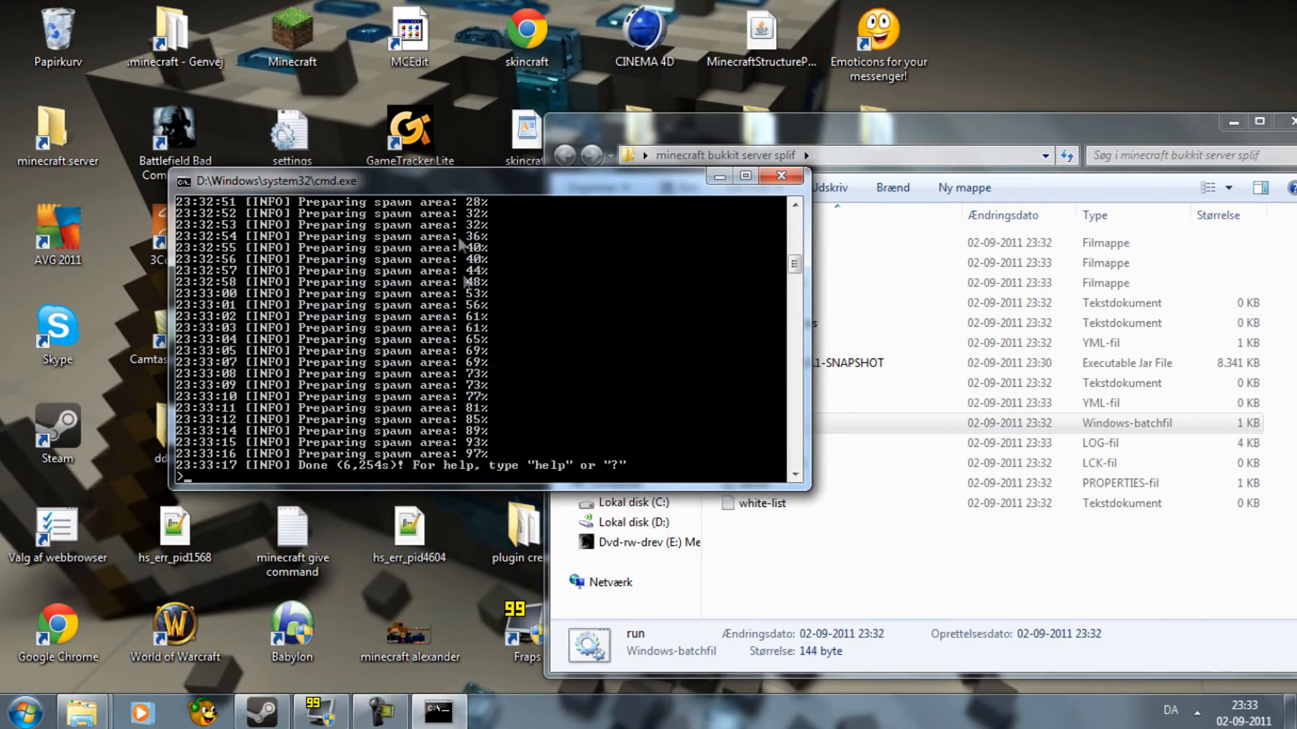
pyautogui.moveTo(503, 190); pyautogui.dragTo(693, 237)
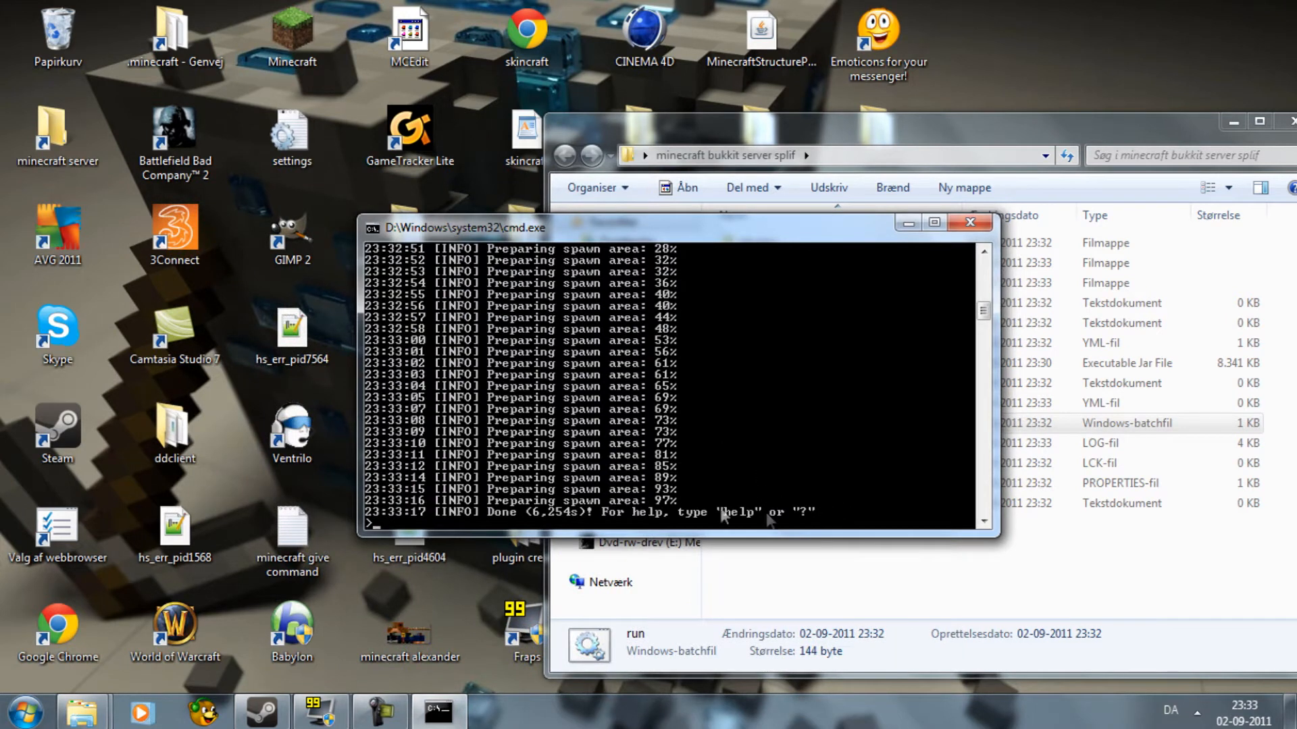
# Step: Review the server console log, shut the server down with the stop command, and close the console
pyautogui.scroll(9, 766, 520)
pyautogui.scroll(5, 884, 385)
pyautogui.scroll(-15, 875, 389)
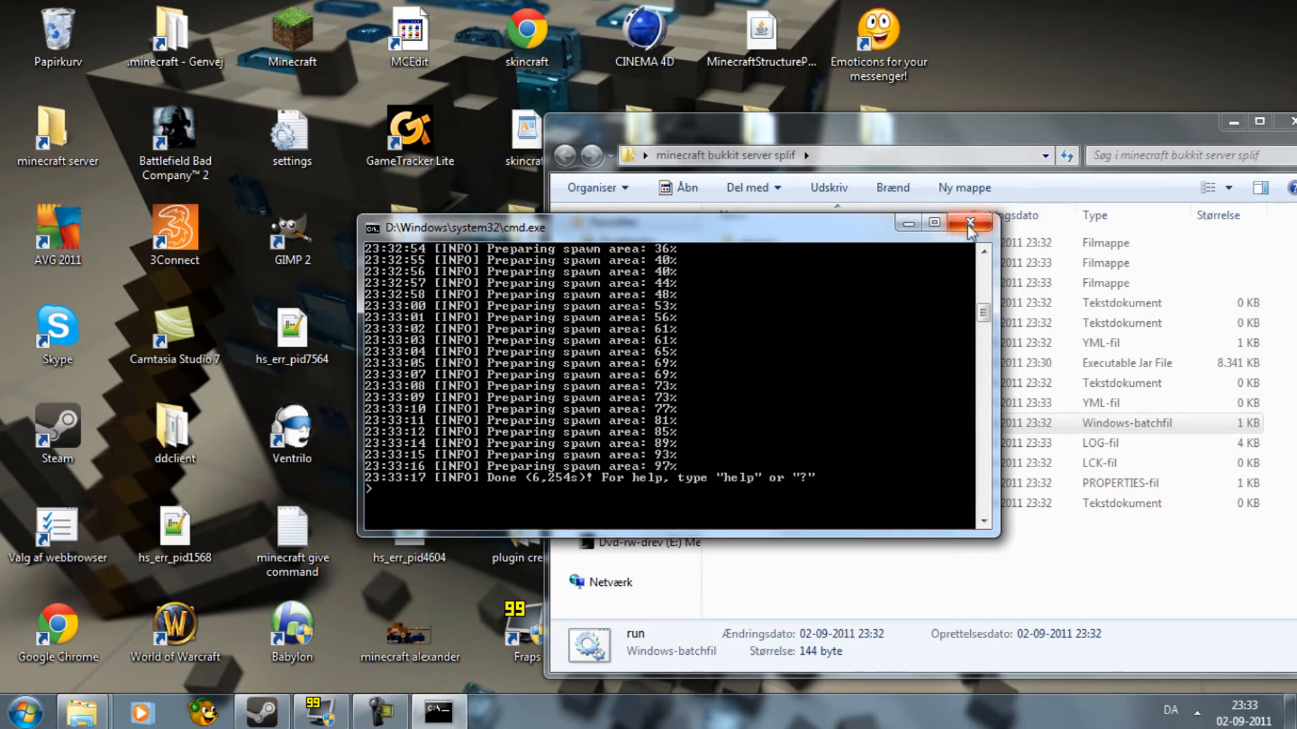
pyautogui.write('stop')
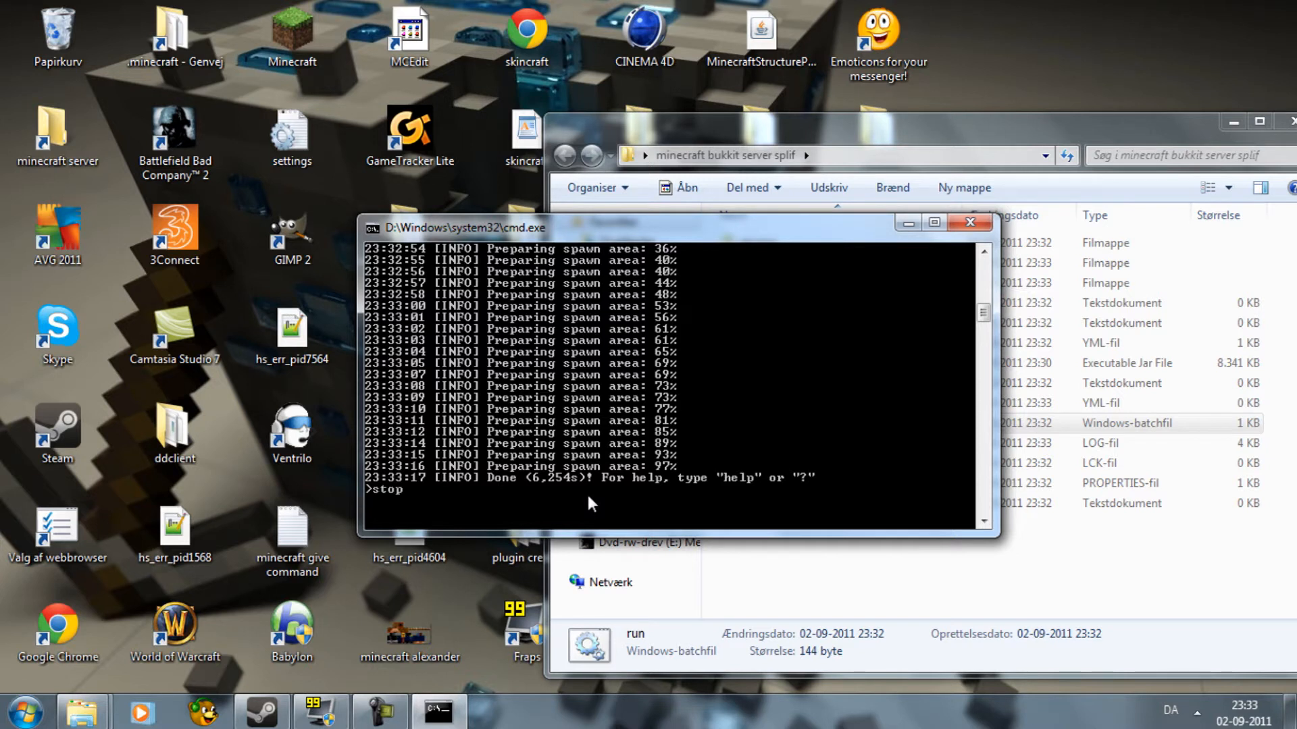
pyautogui.press('Return')
pyautogui.moveTo(527, 231); pyautogui.dragTo(437, 219)
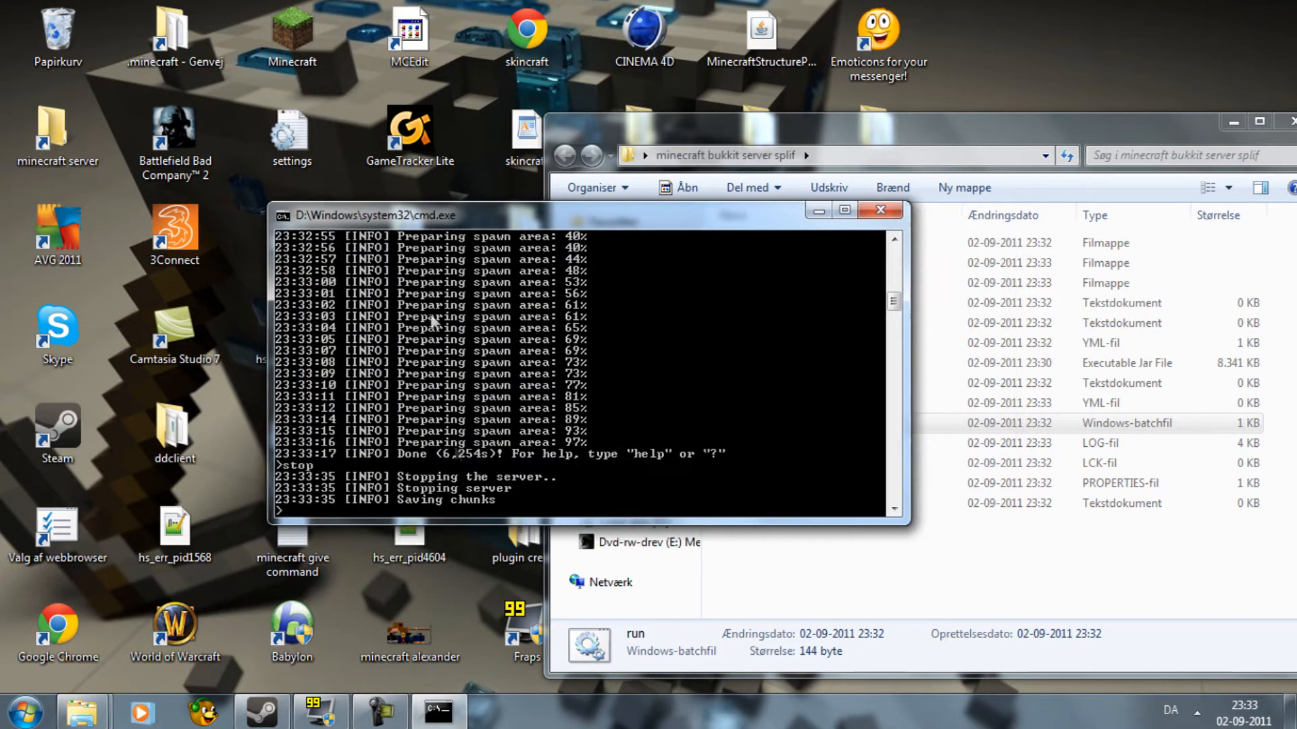
pyautogui.press('Return')
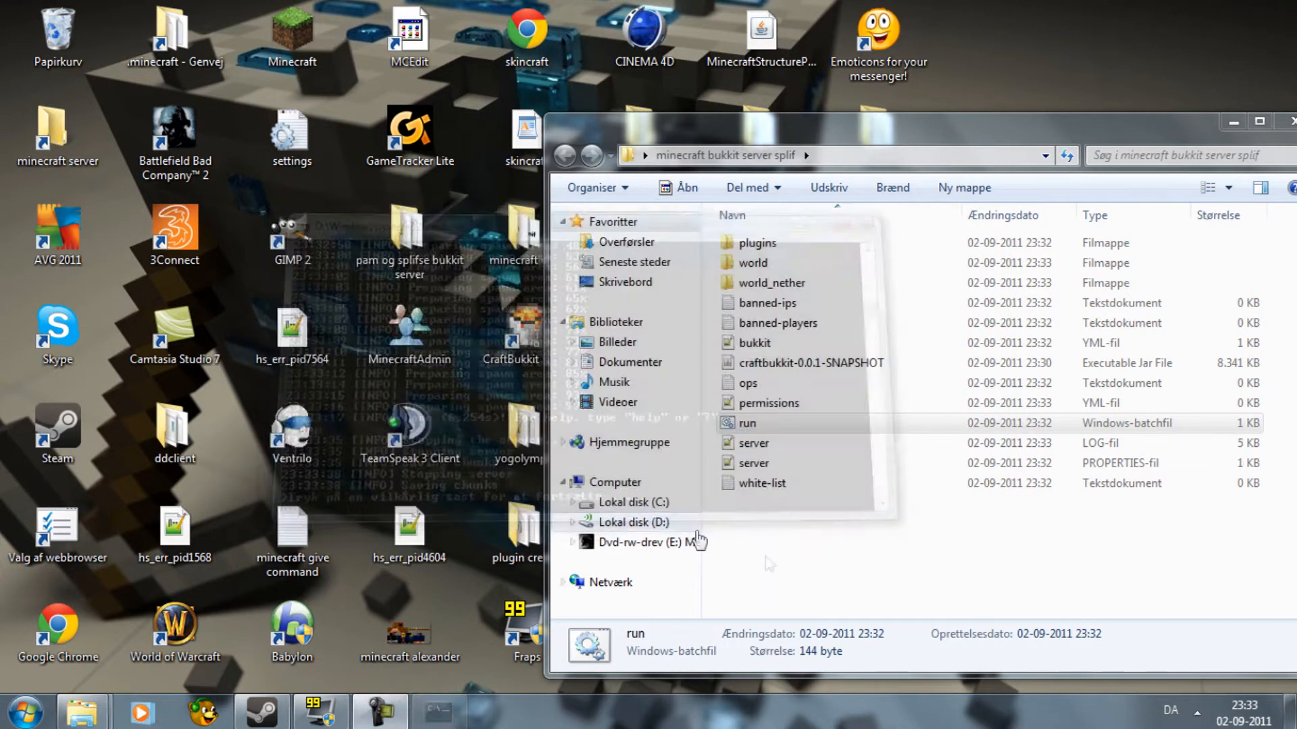
# Step: Open the server PROPERTIES file from the server folder in Notepad++ and check its level-name setting
pyautogui.moveTo(1019, 562); pyautogui.dragTo(719, 245)
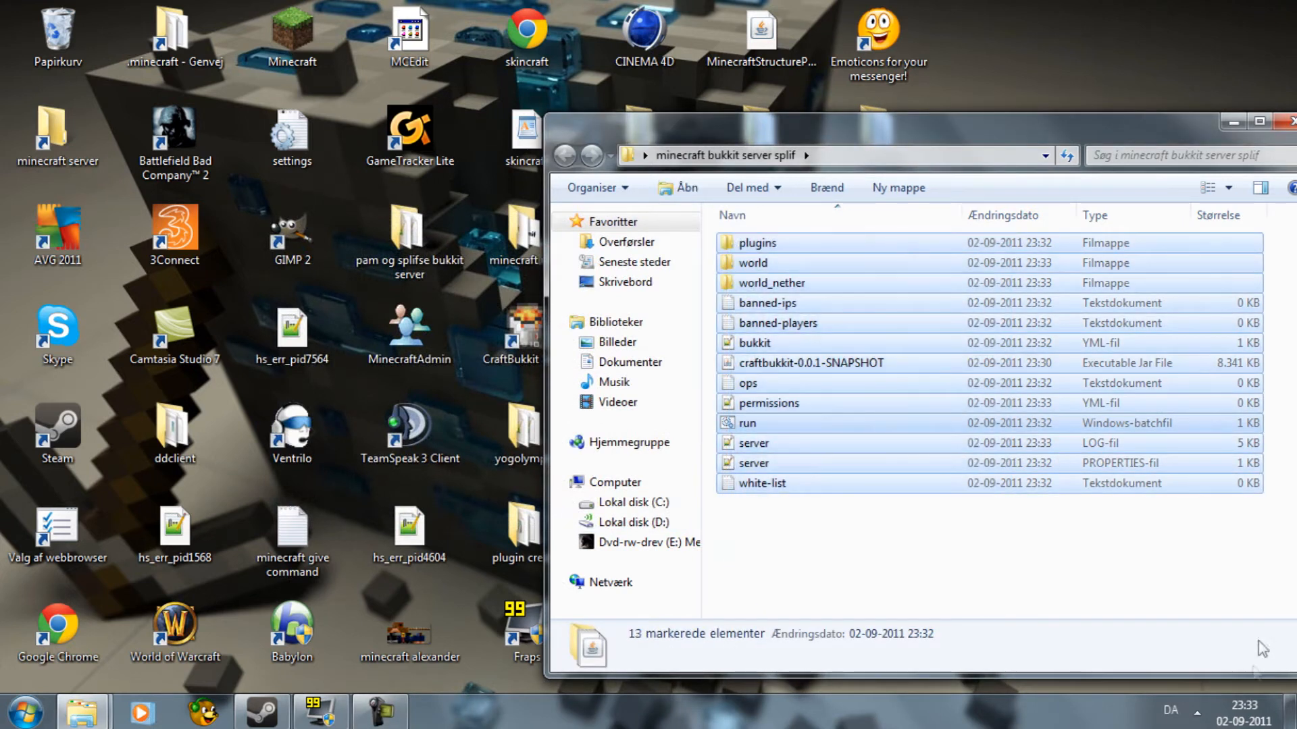
pyautogui.click(971, 557)
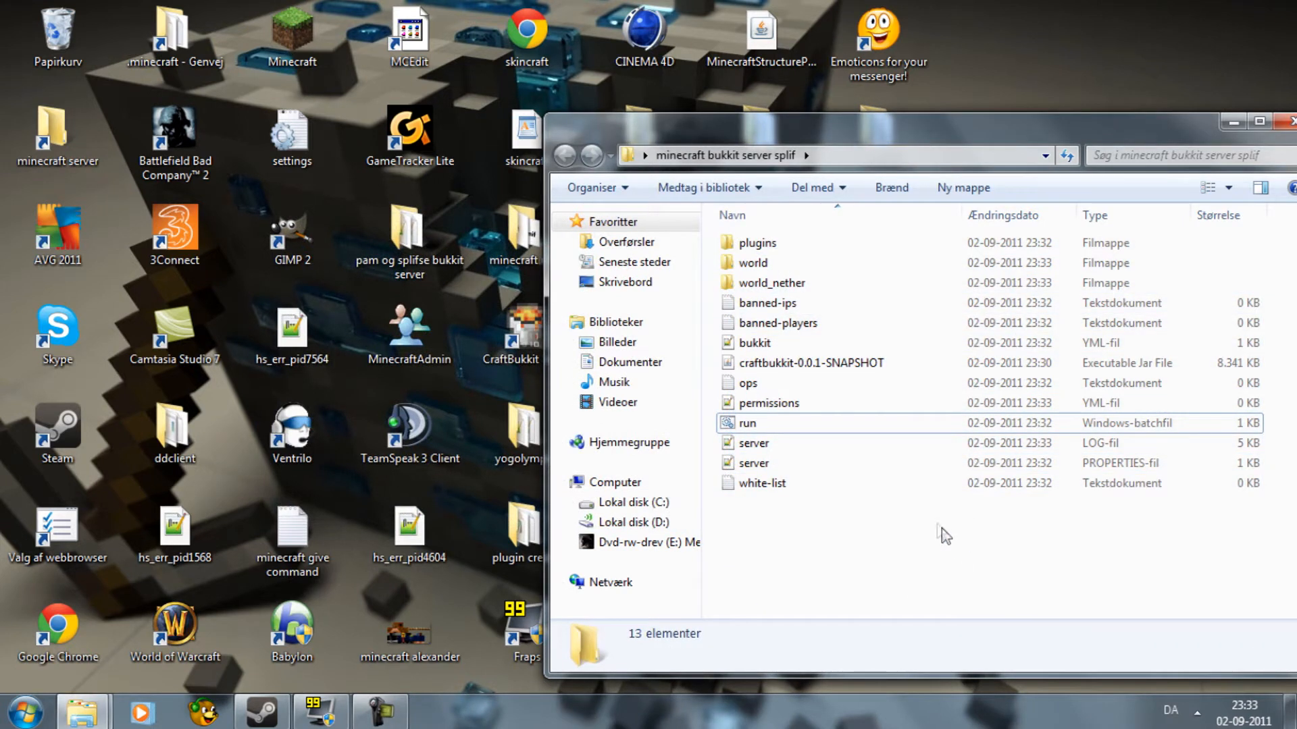
pyautogui.doubleClick(810, 468)
pyautogui.moveTo(397, 493); pyautogui.dragTo(246, 442)
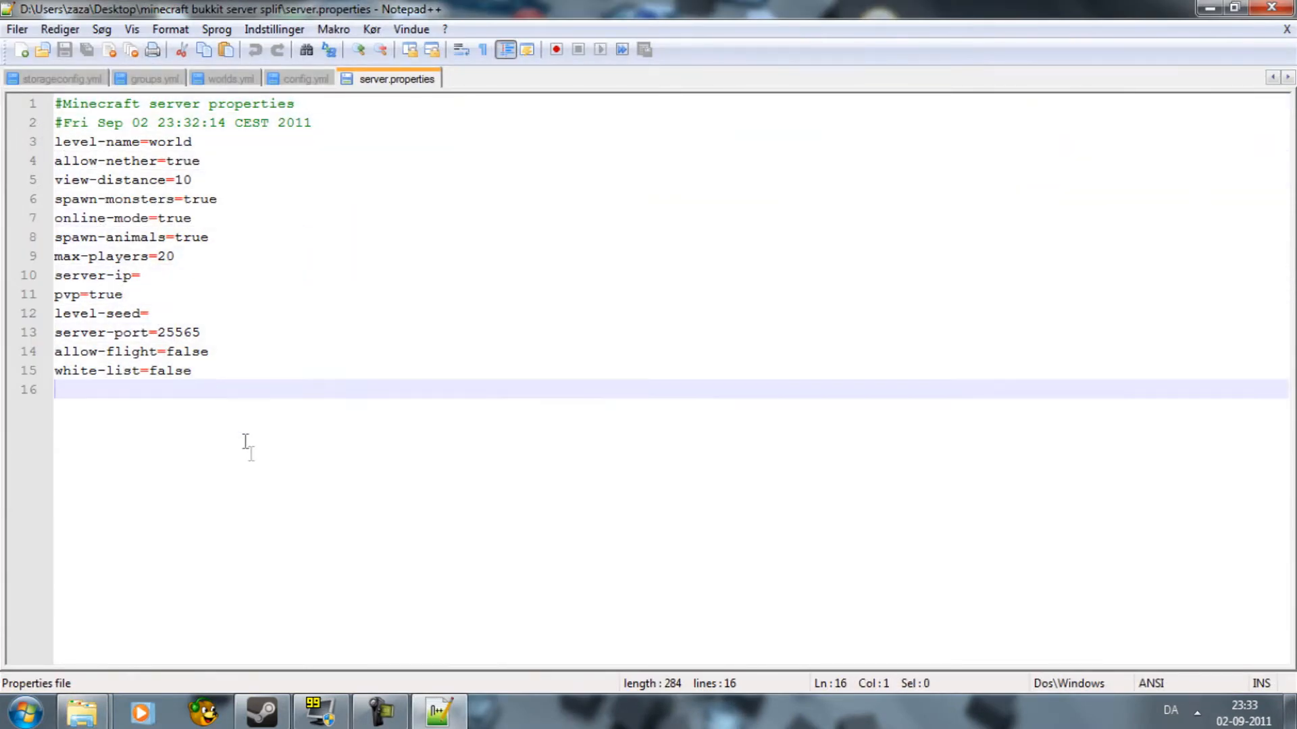
pyautogui.moveTo(193, 142); pyautogui.dragTo(150, 142)
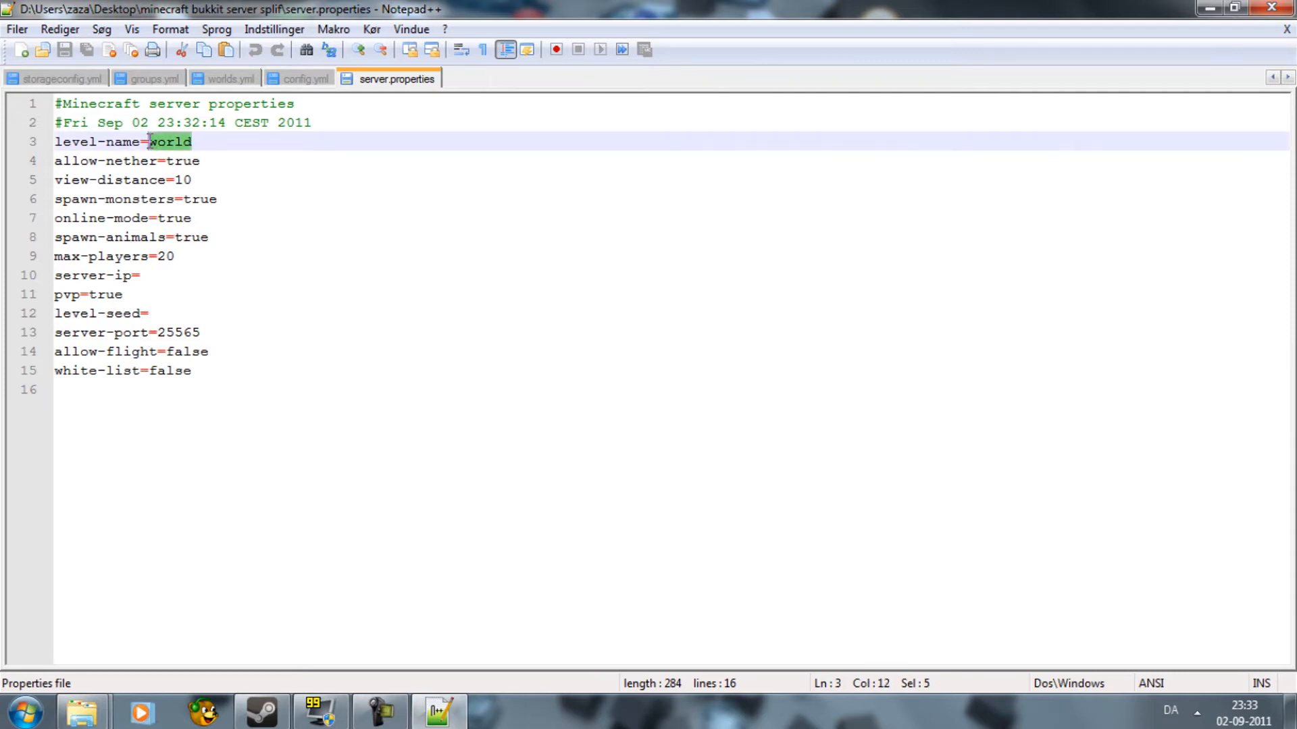
pyautogui.click(213, 143)
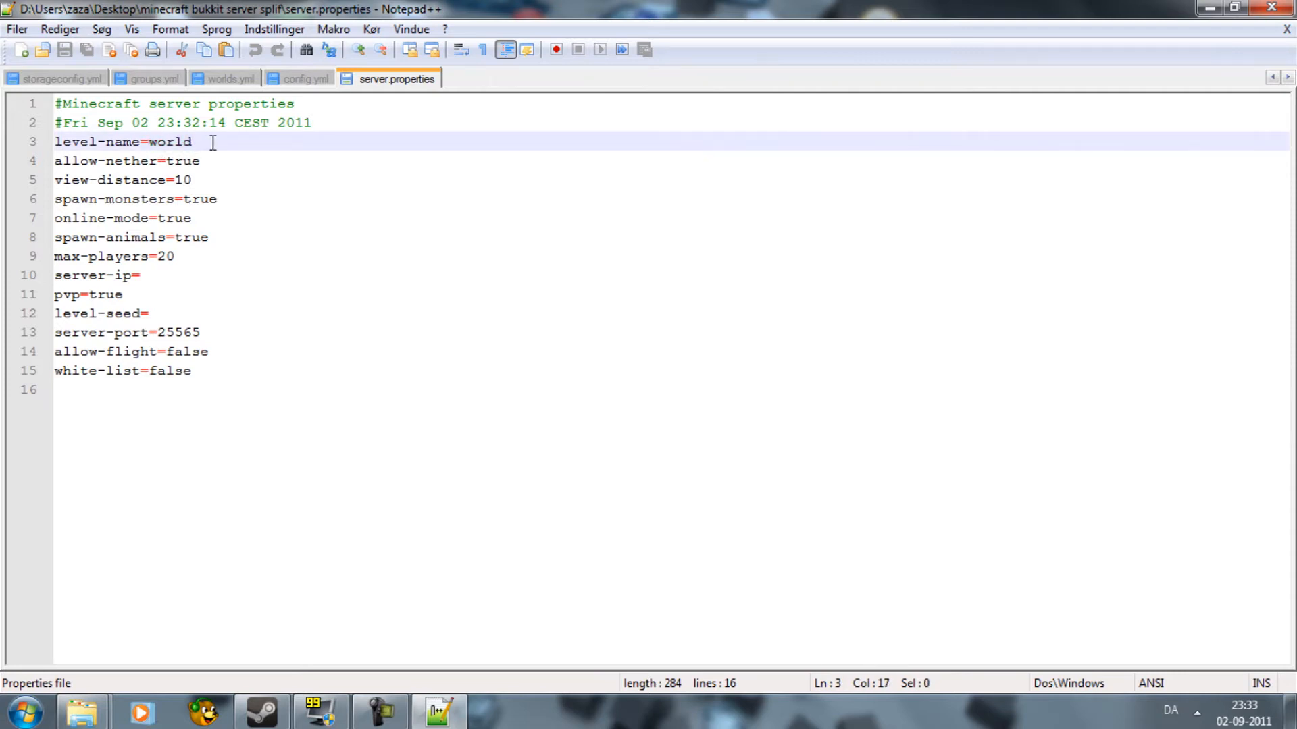
pyautogui.moveTo(199, 143); pyautogui.dragTo(148, 150)
pyautogui.click(300, 448)
# Step: Set spawn-monsters to false in server.properties
pyautogui.moveTo(223, 199); pyautogui.dragTo(185, 203)
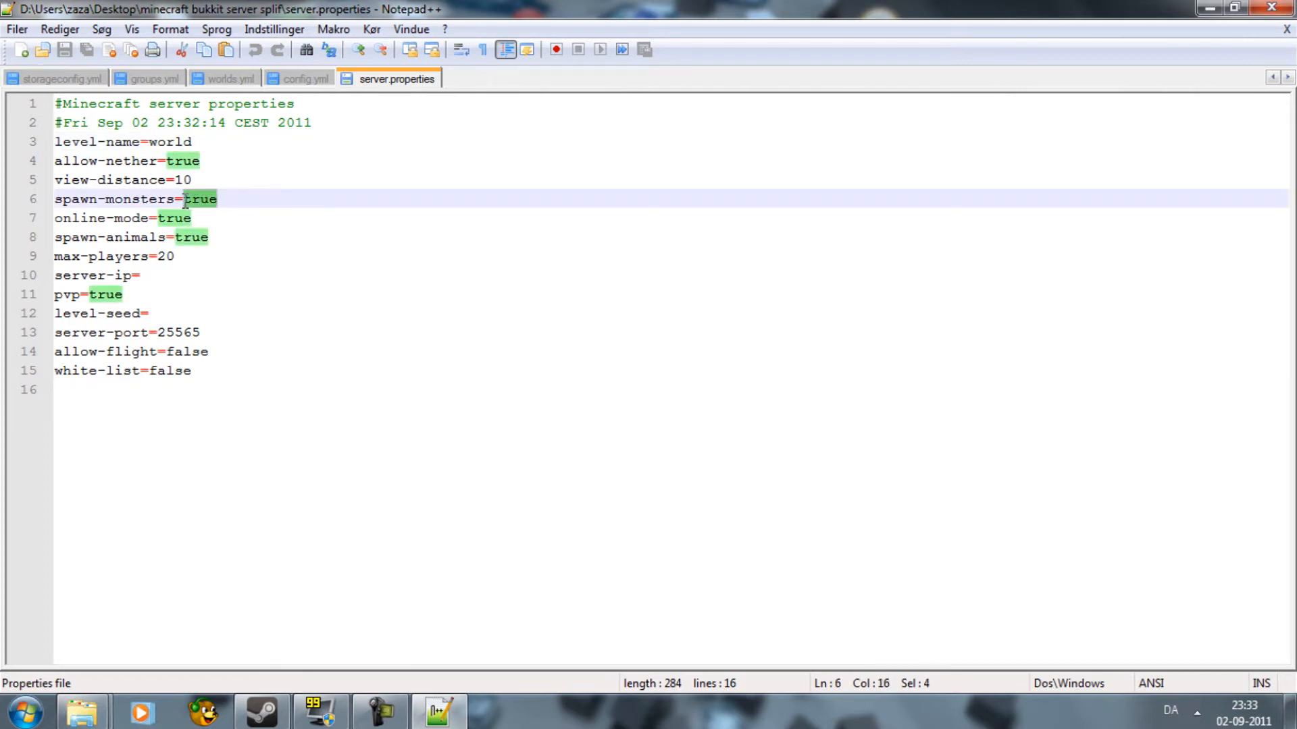
pyautogui.click(263, 201)
pyautogui.moveTo(249, 197); pyautogui.dragTo(184, 205)
pyautogui.click(244, 196)
pyautogui.press('Delete')
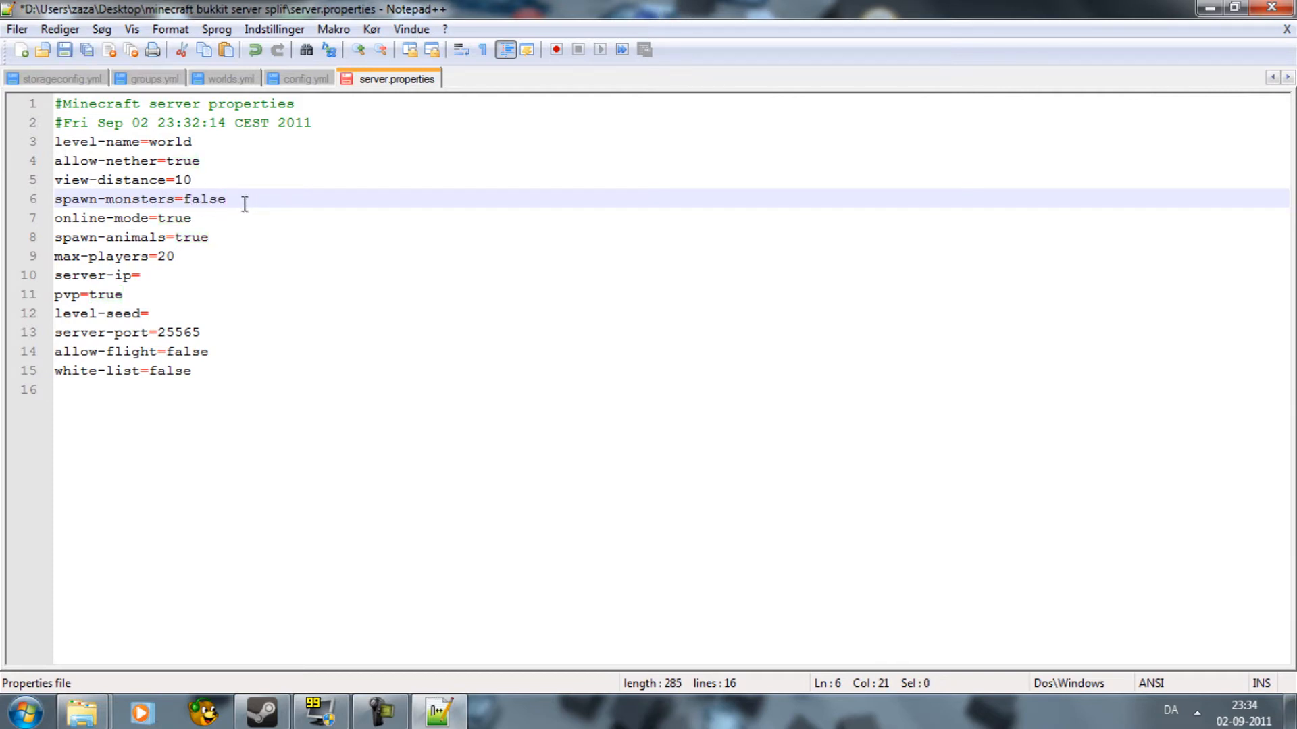
# Step: Check the online-mode setting and set allow-flight to true in server.properties
pyautogui.click(217, 224)
pyautogui.moveTo(203, 218); pyautogui.dragTo(160, 222)
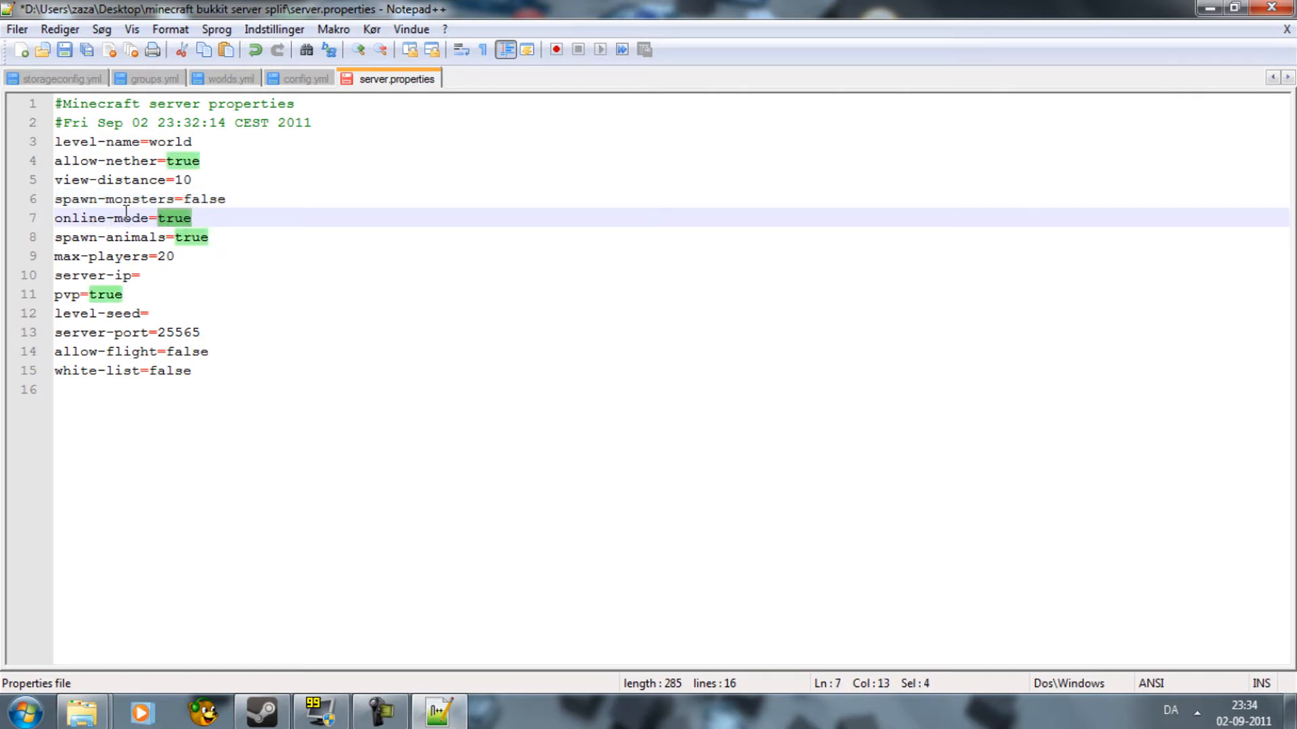
pyautogui.click(265, 308)
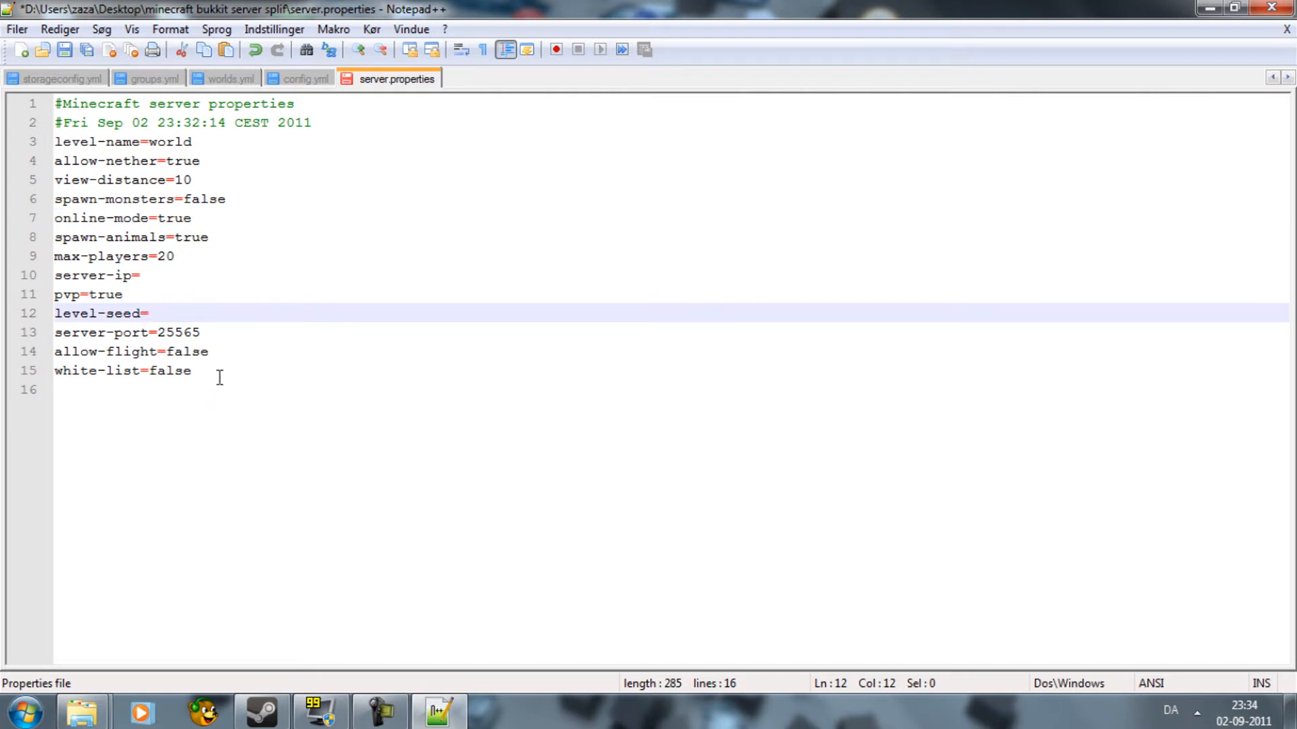
pyautogui.moveTo(219, 353); pyautogui.dragTo(169, 350)
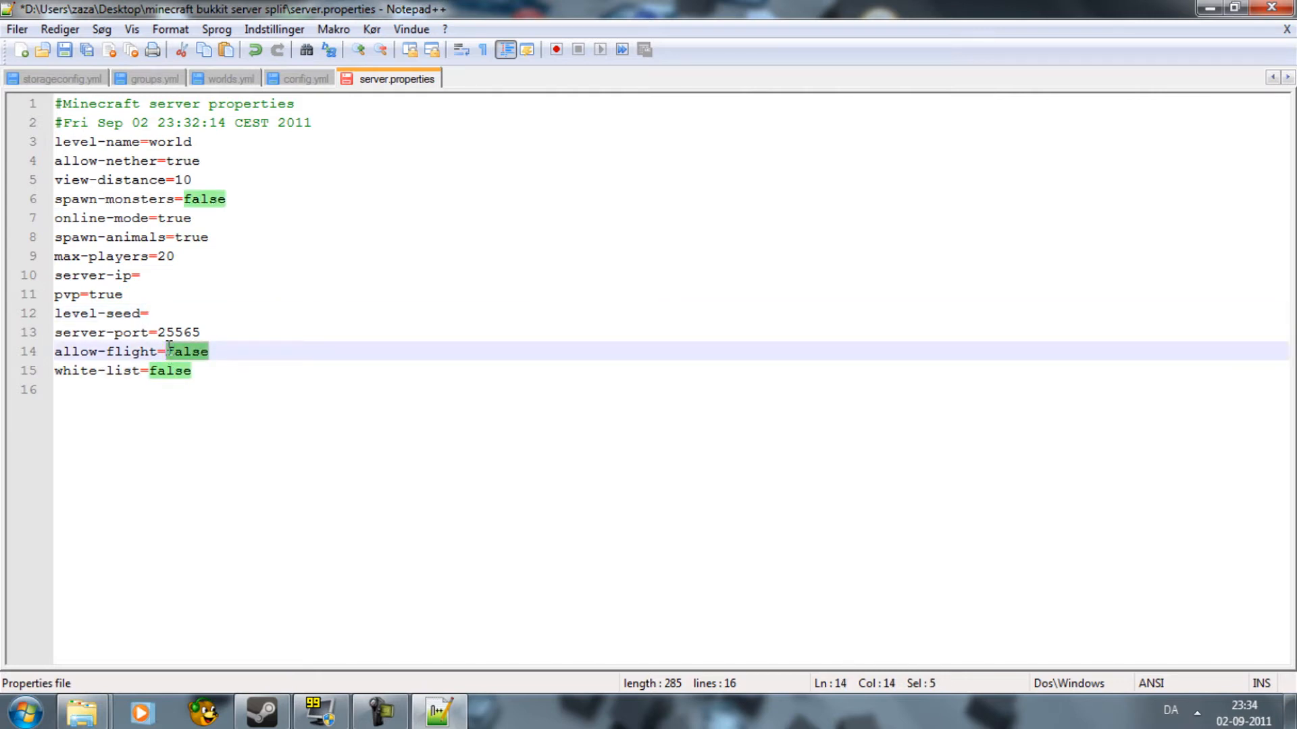
pyautogui.write('tru')
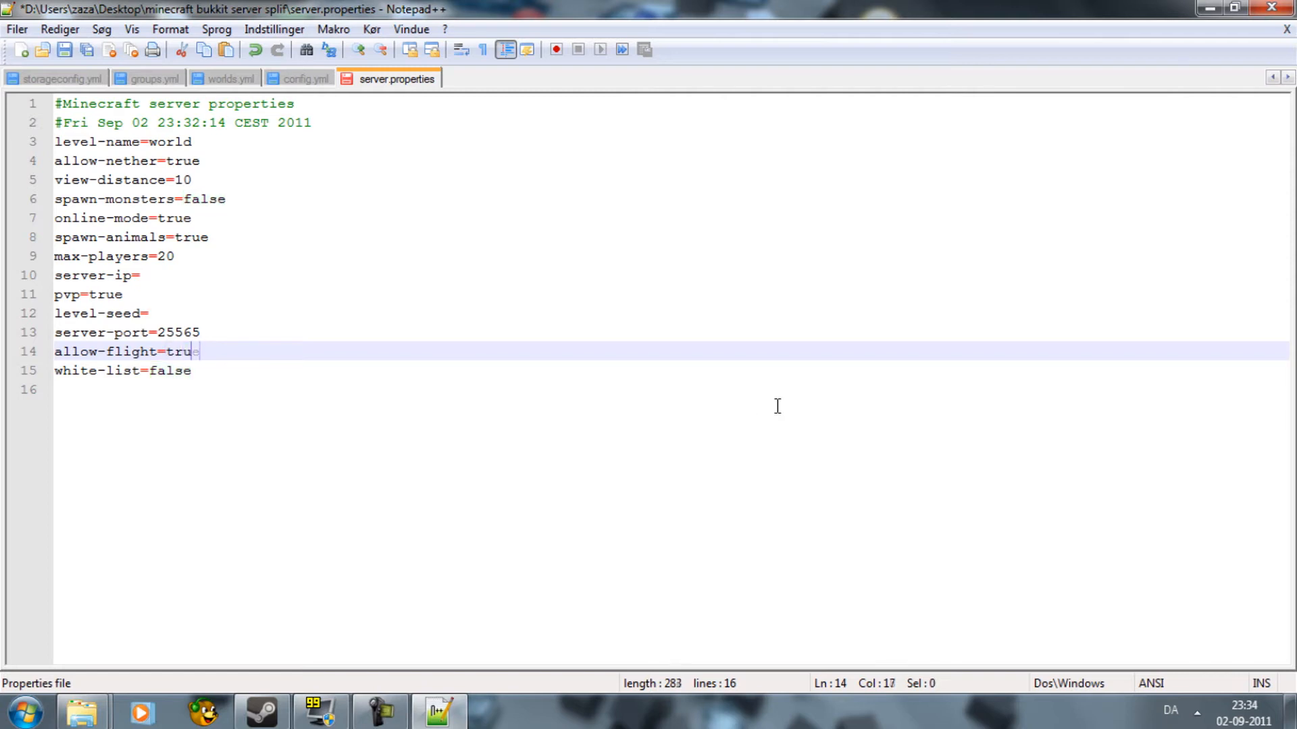
# Step: Check the white-list and server-port settings, then close Notepad++ and save the changes to server.properties
pyautogui.moveTo(201, 368); pyautogui.dragTo(153, 373)
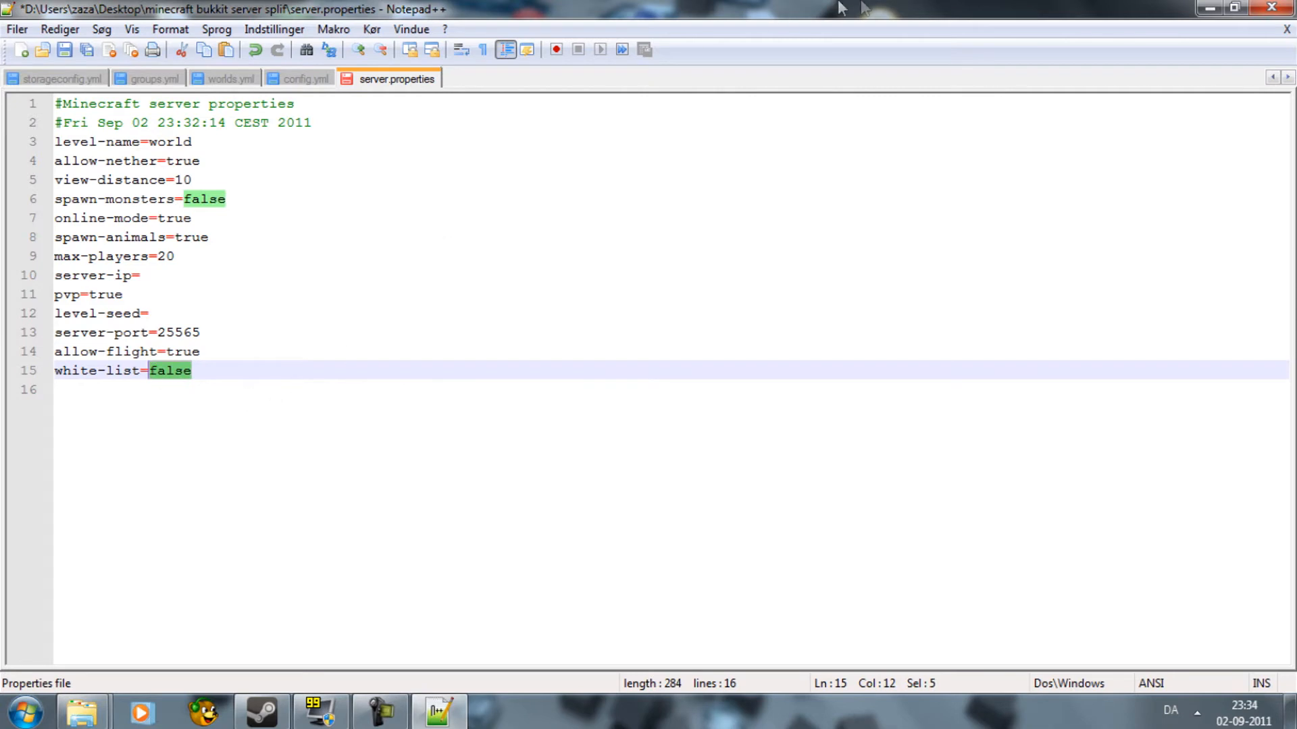
pyautogui.click(112, 410)
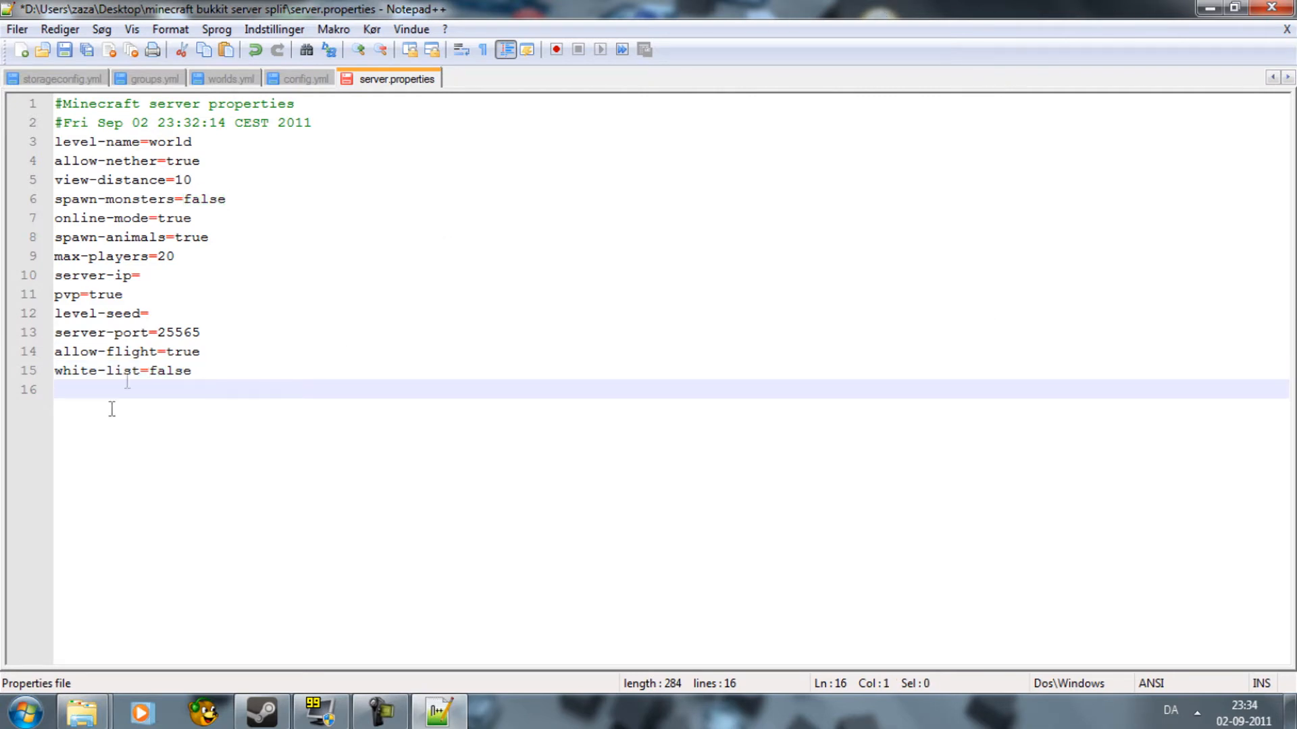
pyautogui.moveTo(235, 384); pyautogui.dragTo(132, 371)
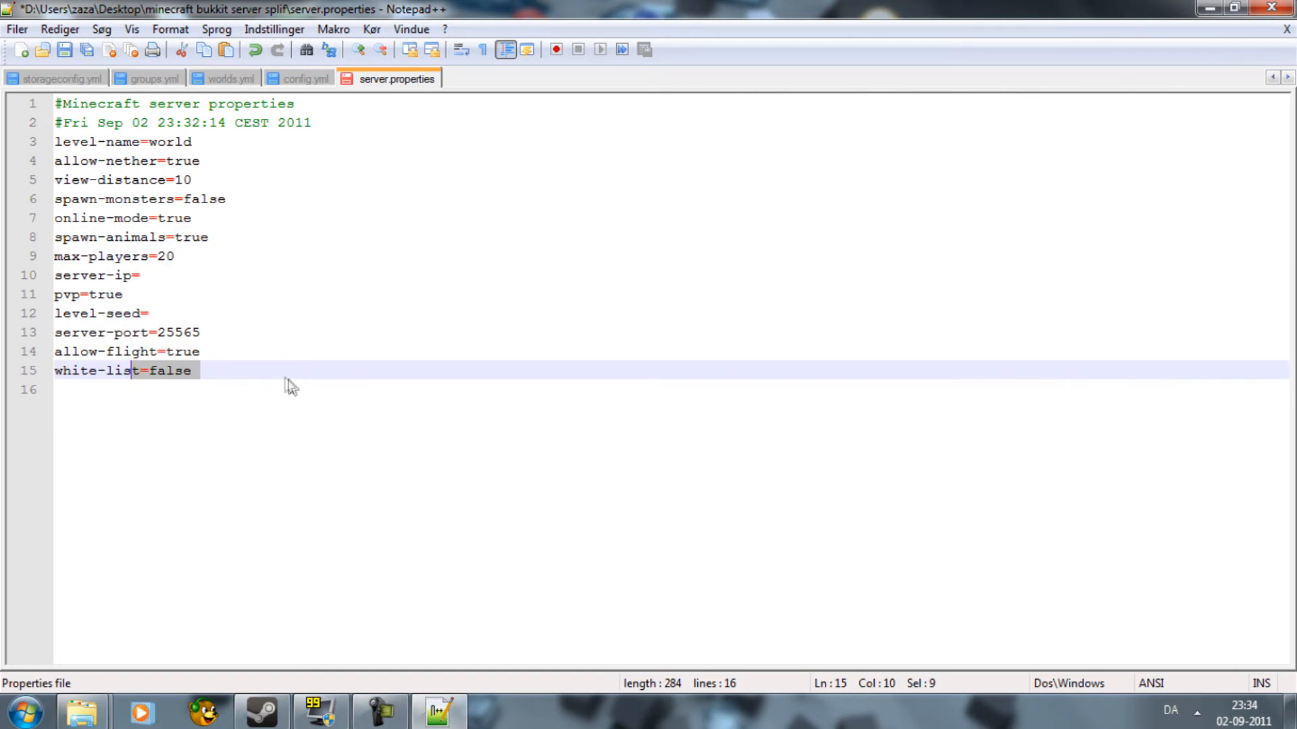
pyautogui.moveTo(204, 333); pyautogui.dragTo(155, 332)
pyautogui.click(240, 324)
pyautogui.moveTo(240, 324); pyautogui.dragTo(157, 333)
pyautogui.click(205, 353)
pyautogui.click(1290, 7)
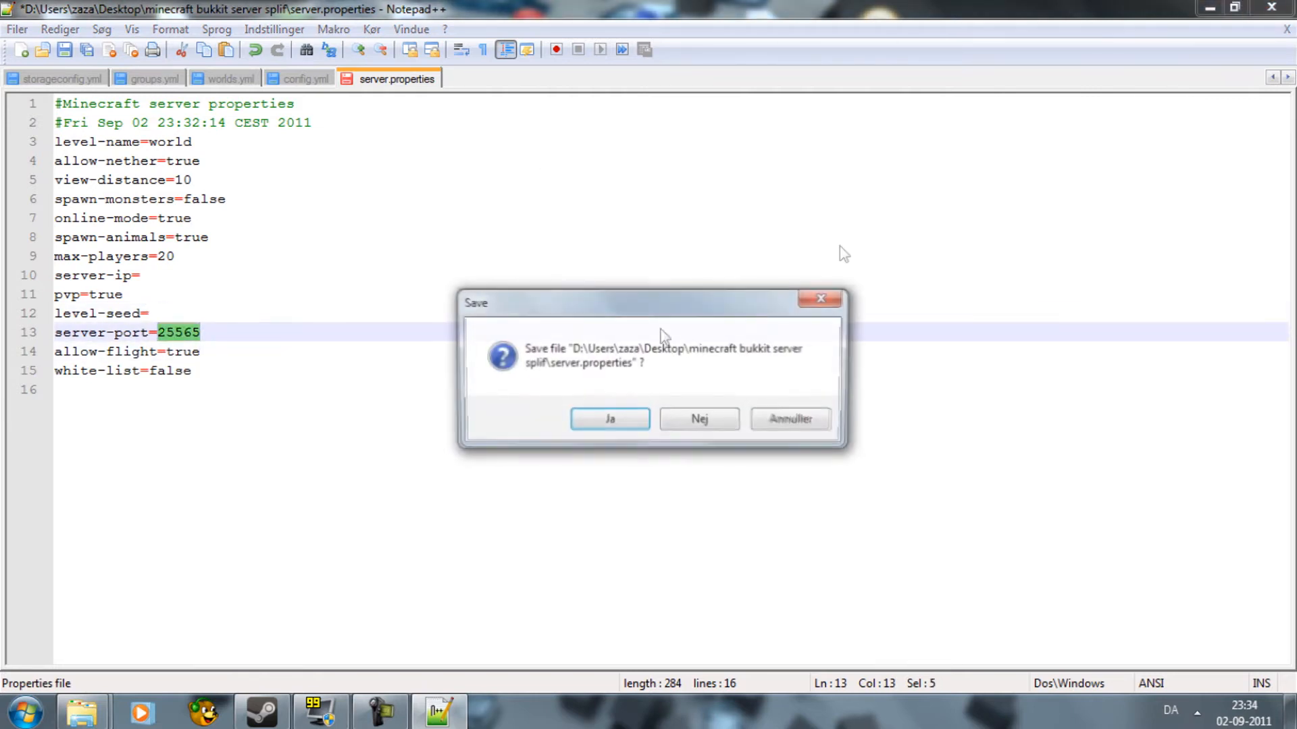
pyautogui.click(613, 422)
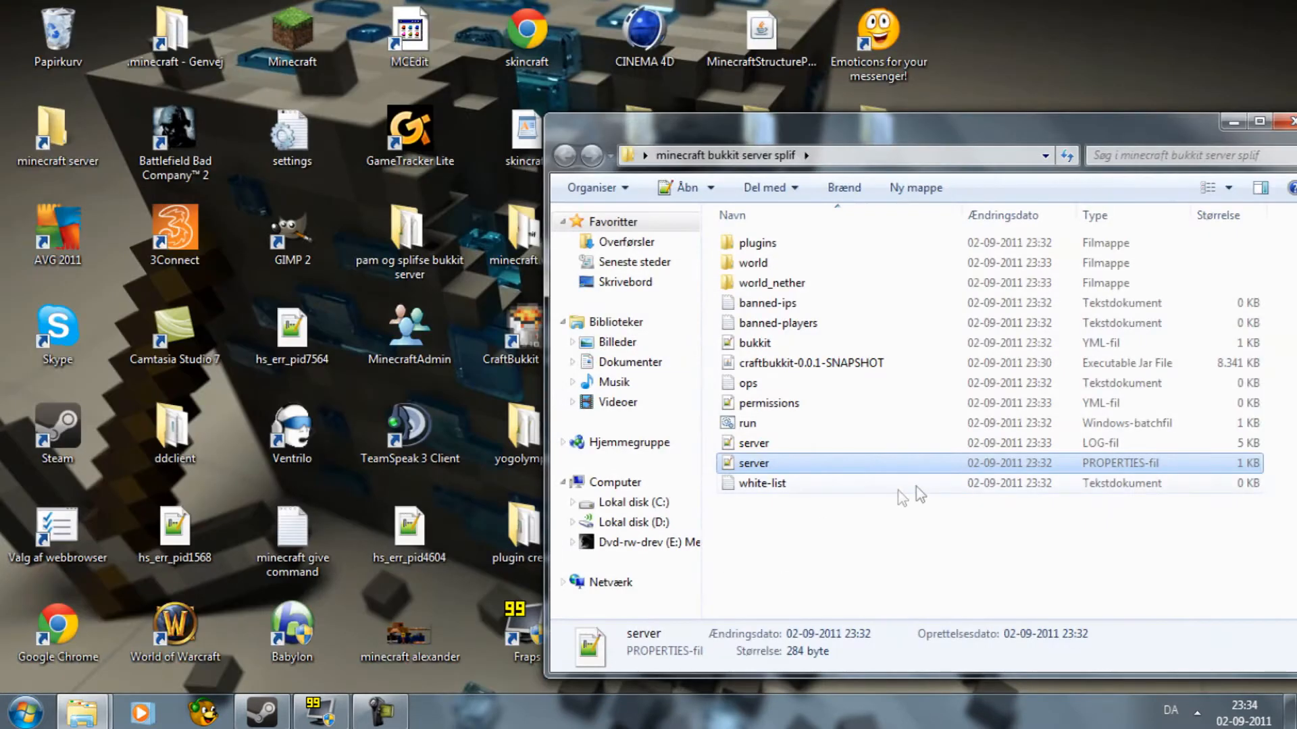
# Step: Enter two example player names on separate lines in the white-list file and close it without saving
pyautogui.moveTo(1052, 519); pyautogui.dragTo(790, 493)
pyautogui.doubleClick(797, 484)
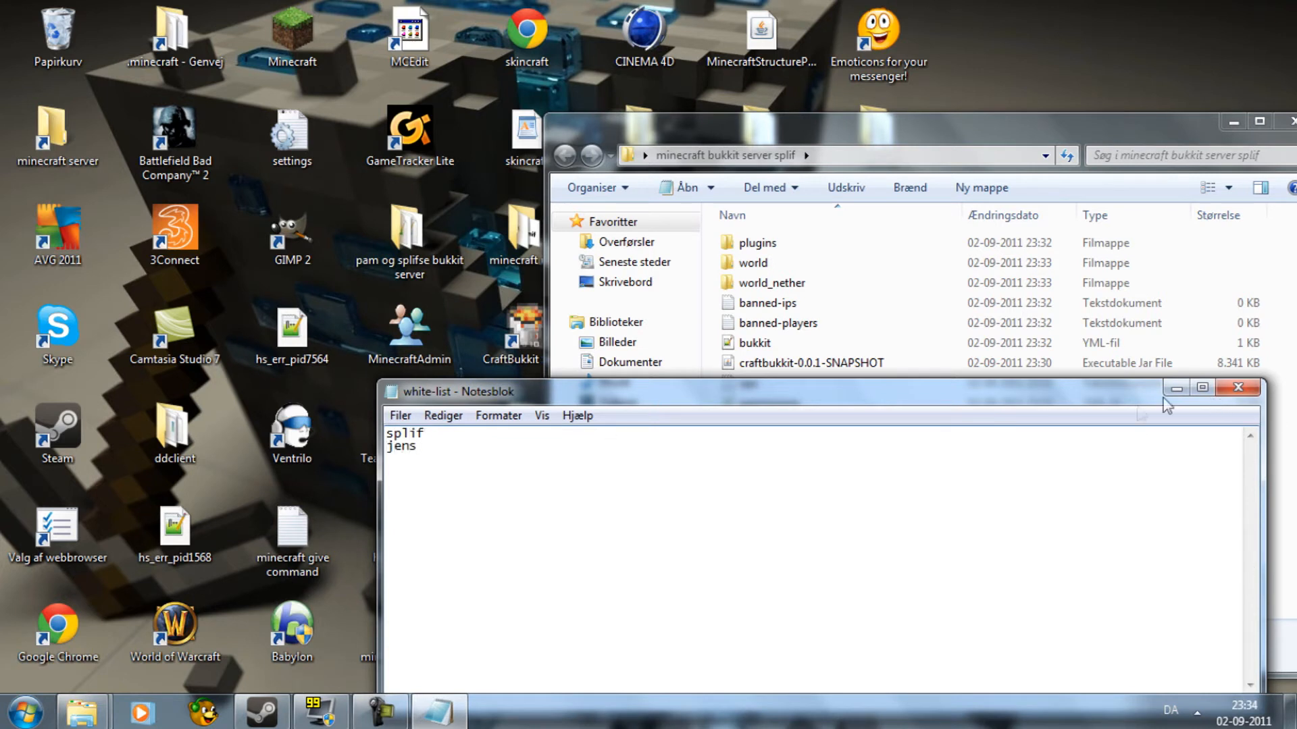
pyautogui.hotkey('ctrl', 'a')
pyautogui.click(752, 597)
pyautogui.click(1236, 387)
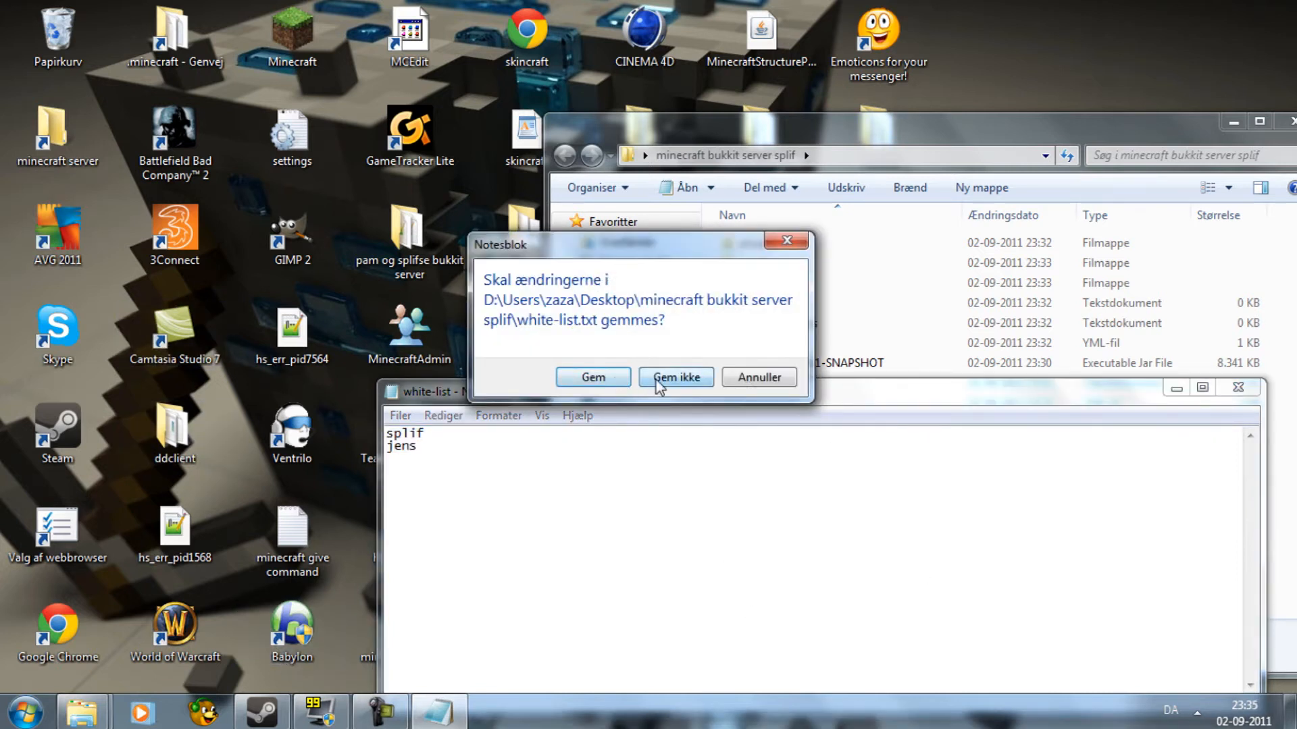
pyautogui.click(672, 382)
# Step: Reopen server.properties to check the allow-flight and white-list settings, close it, and look over the server folder's files
pyautogui.doubleClick(788, 464)
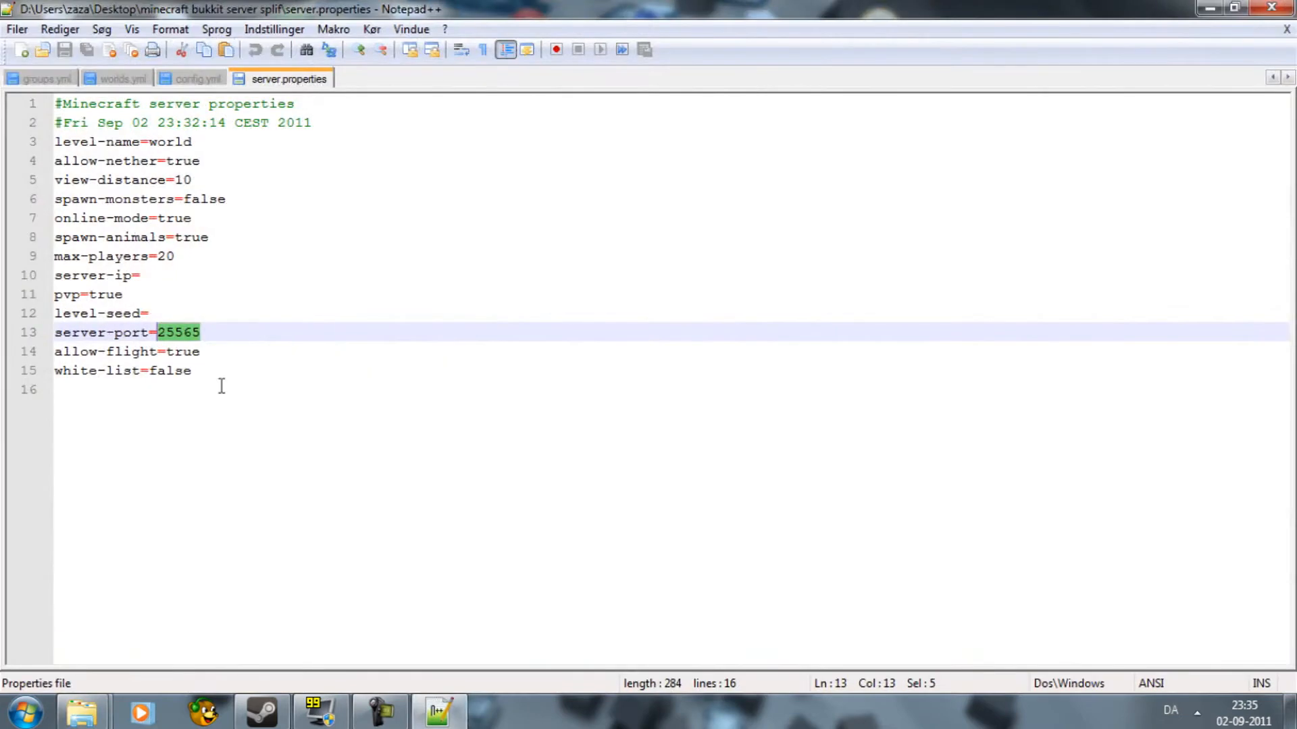
pyautogui.doubleClick(180, 351)
pyautogui.moveTo(192, 371); pyautogui.dragTo(161, 378)
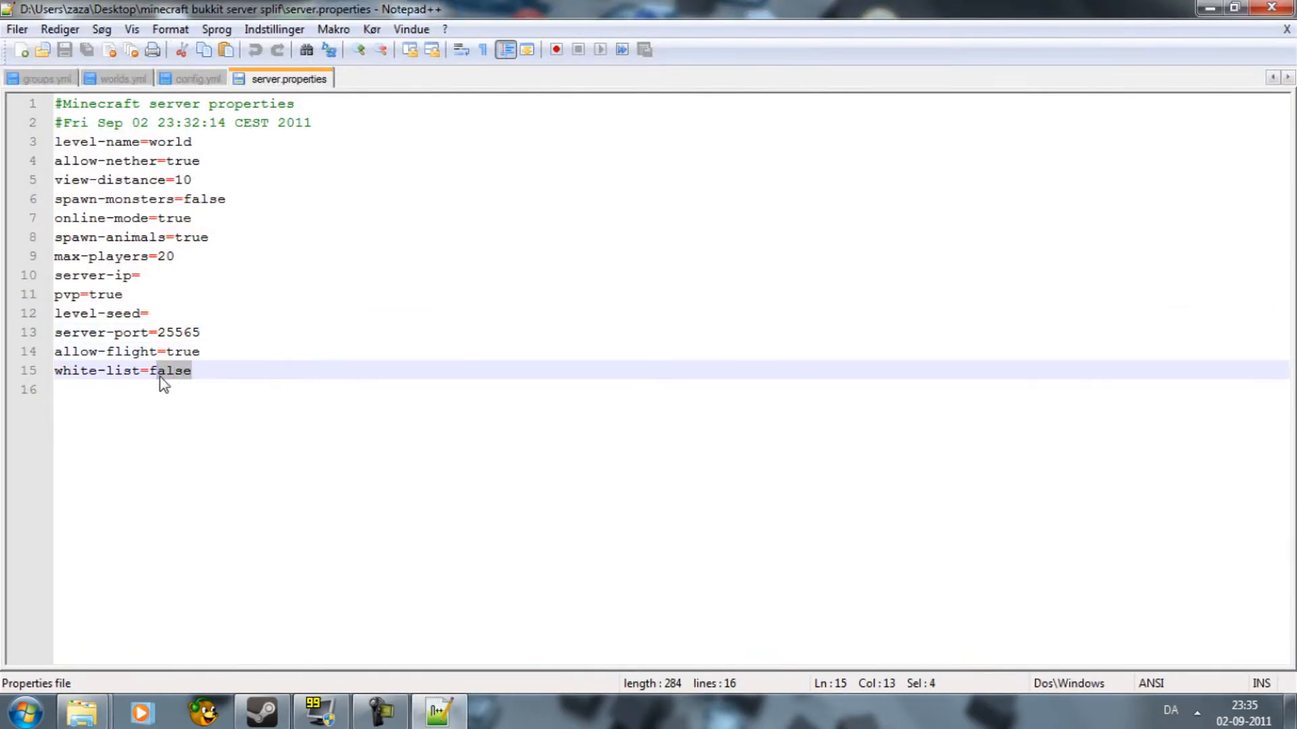
pyautogui.click(1267, 7)
pyautogui.moveTo(865, 550); pyautogui.dragTo(775, 248)
pyautogui.moveTo(967, 590); pyautogui.dragTo(789, 239)
pyautogui.click(841, 545)
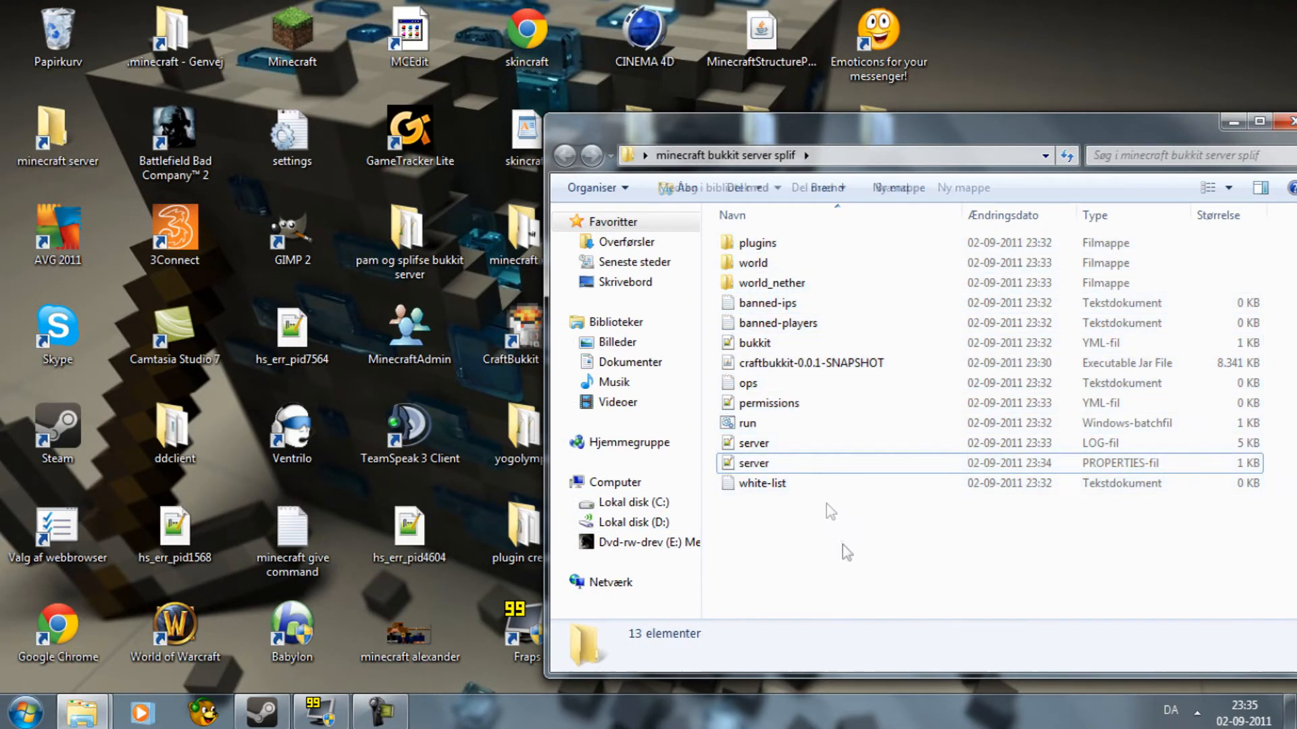
# Step: Enter the operator's player name in the ops text file, then save and close it
pyautogui.doubleClick(784, 385)
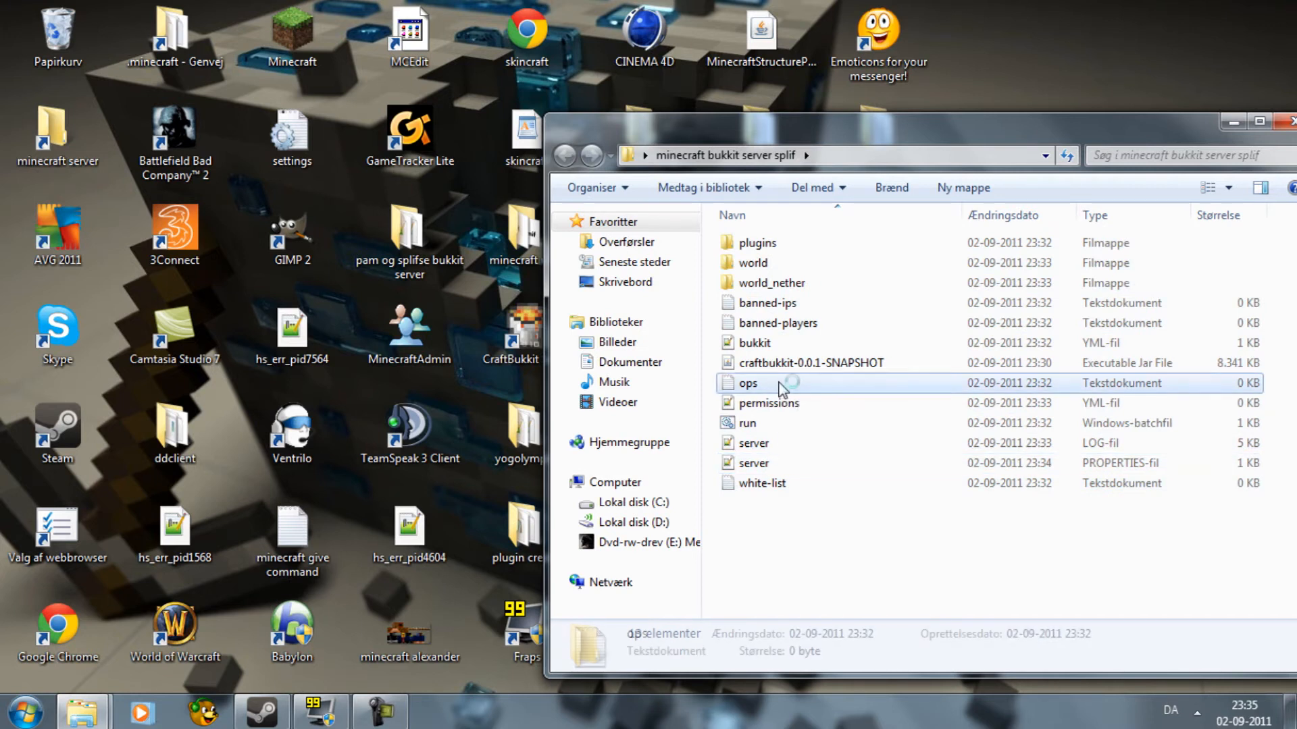
pyautogui.moveTo(496, 397); pyautogui.dragTo(532, 416)
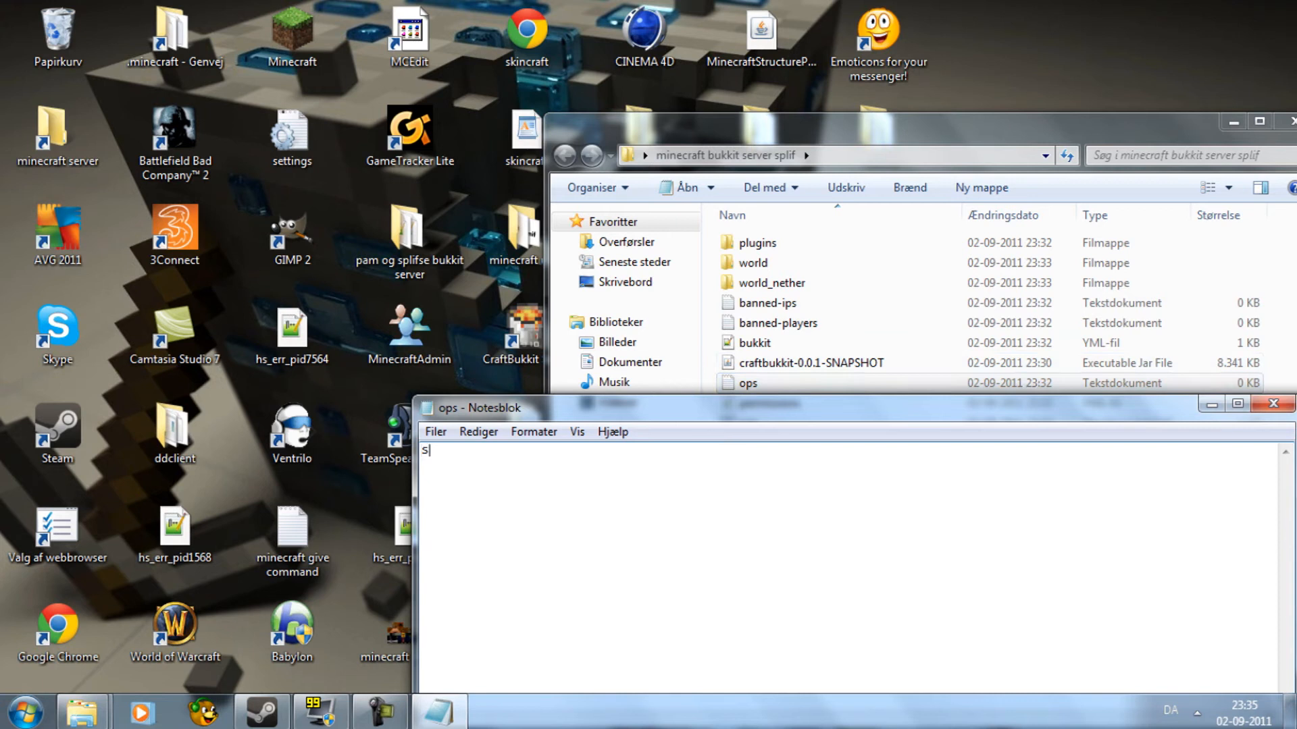
pyautogui.click(1273, 403)
pyautogui.click(593, 377)
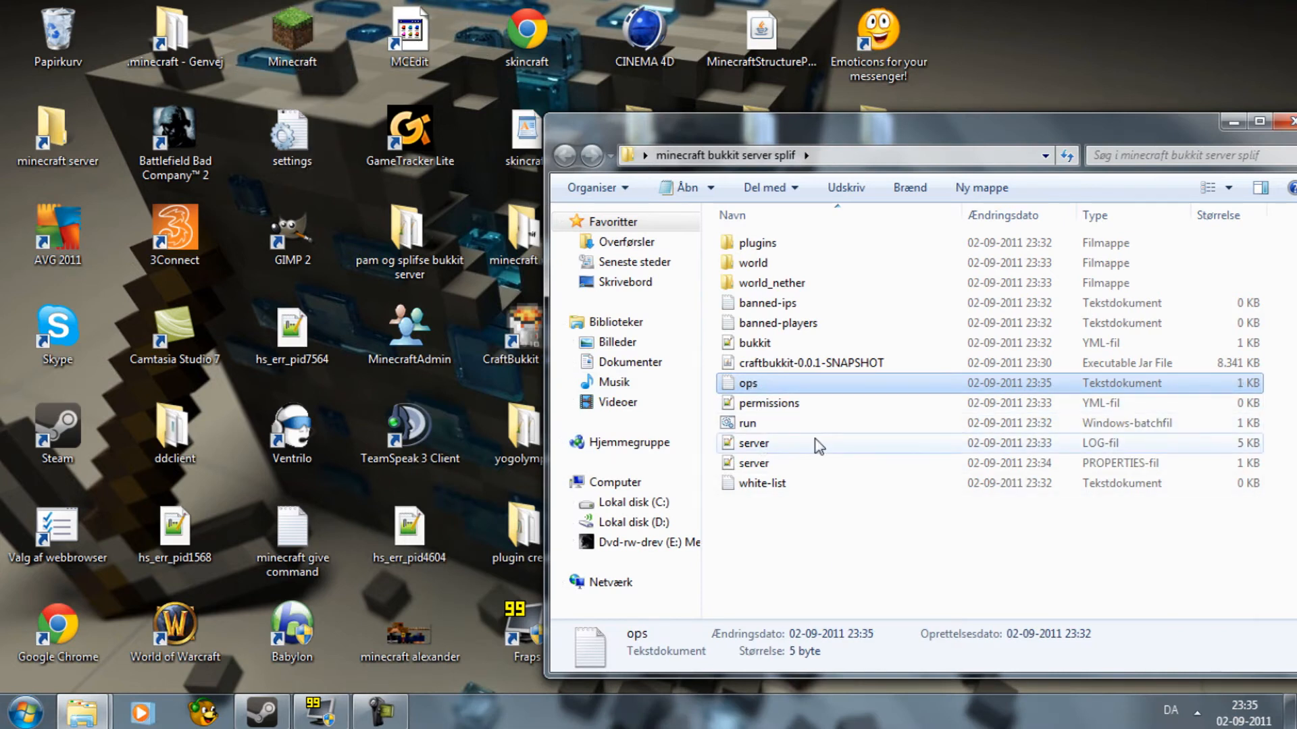
# Step: Start the server again from the run batch file and move its console clear of the folder's file list
pyautogui.doubleClick(824, 423)
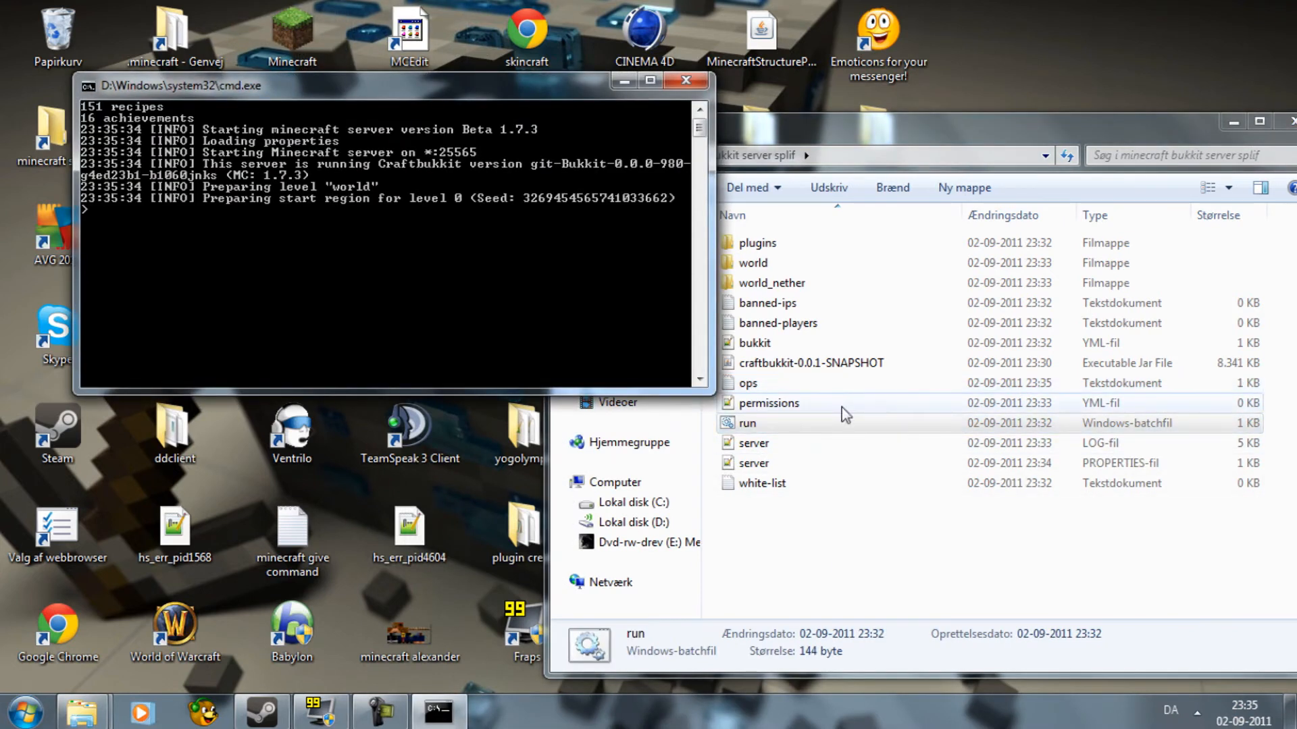
pyautogui.moveTo(258, 85); pyautogui.dragTo(241, 171)
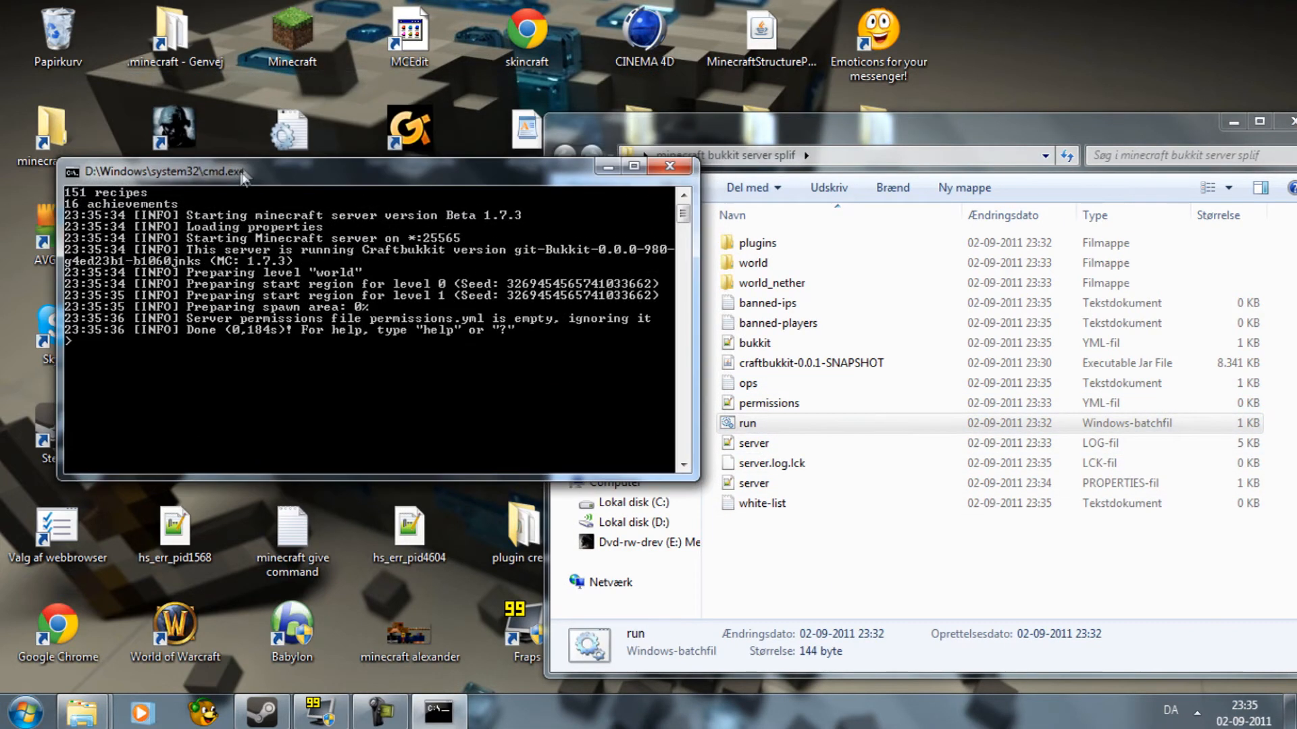
# Step: Launch Minecraft, log in with the saved account, and bring up the multiplayer connection screen
pyautogui.doubleClick(249, 35)
pyautogui.click(750, 365)
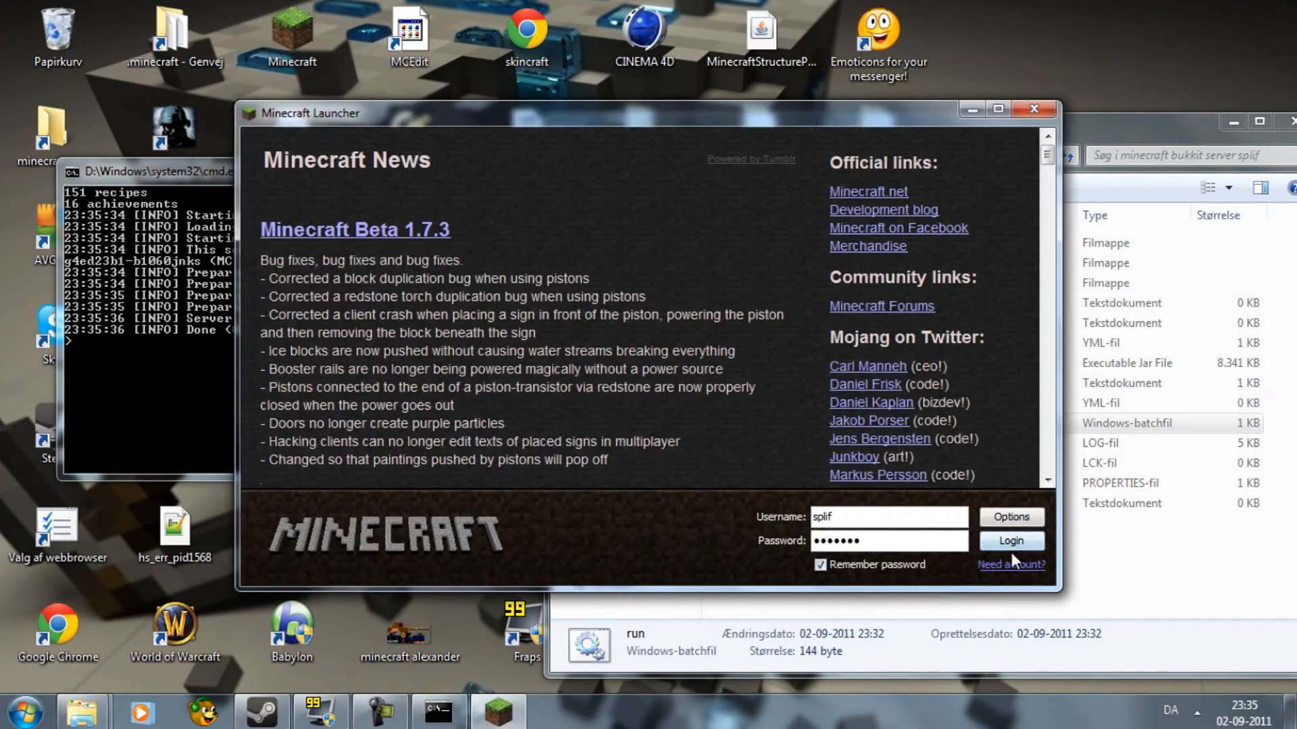
pyautogui.click(1012, 545)
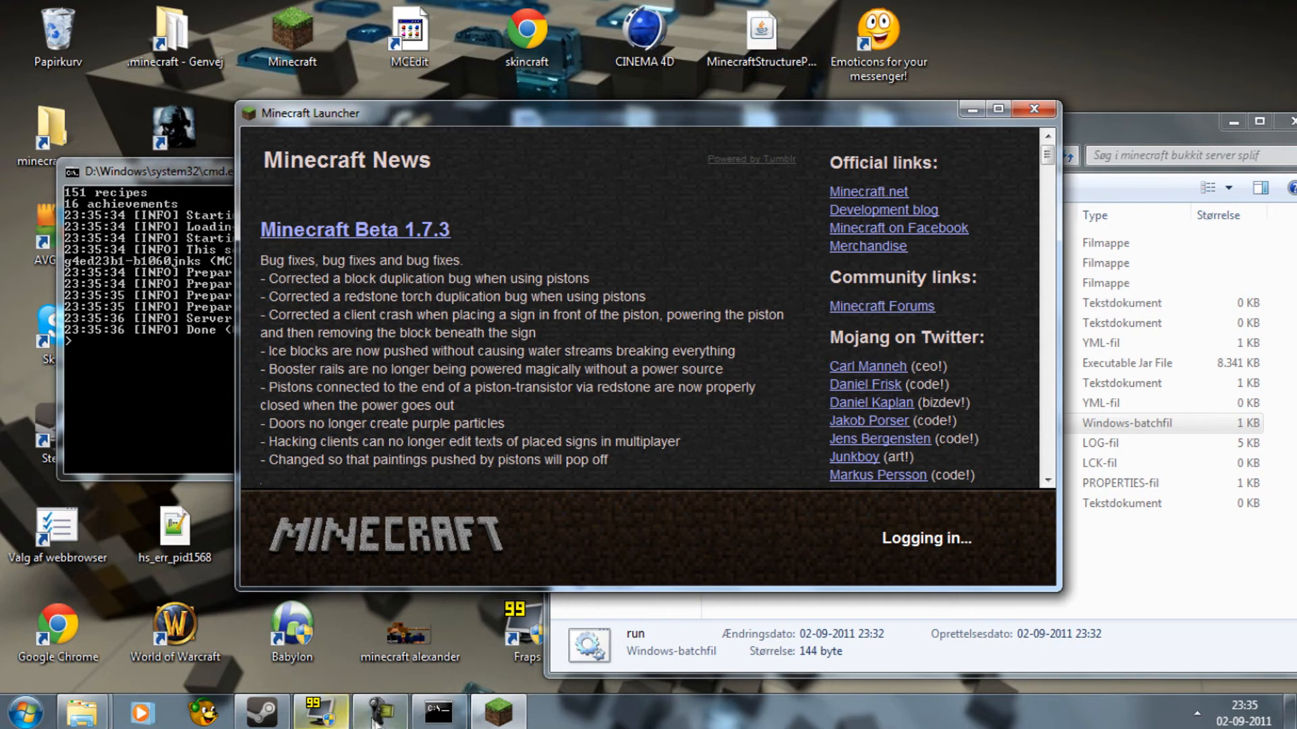
pyautogui.click(386, 714)
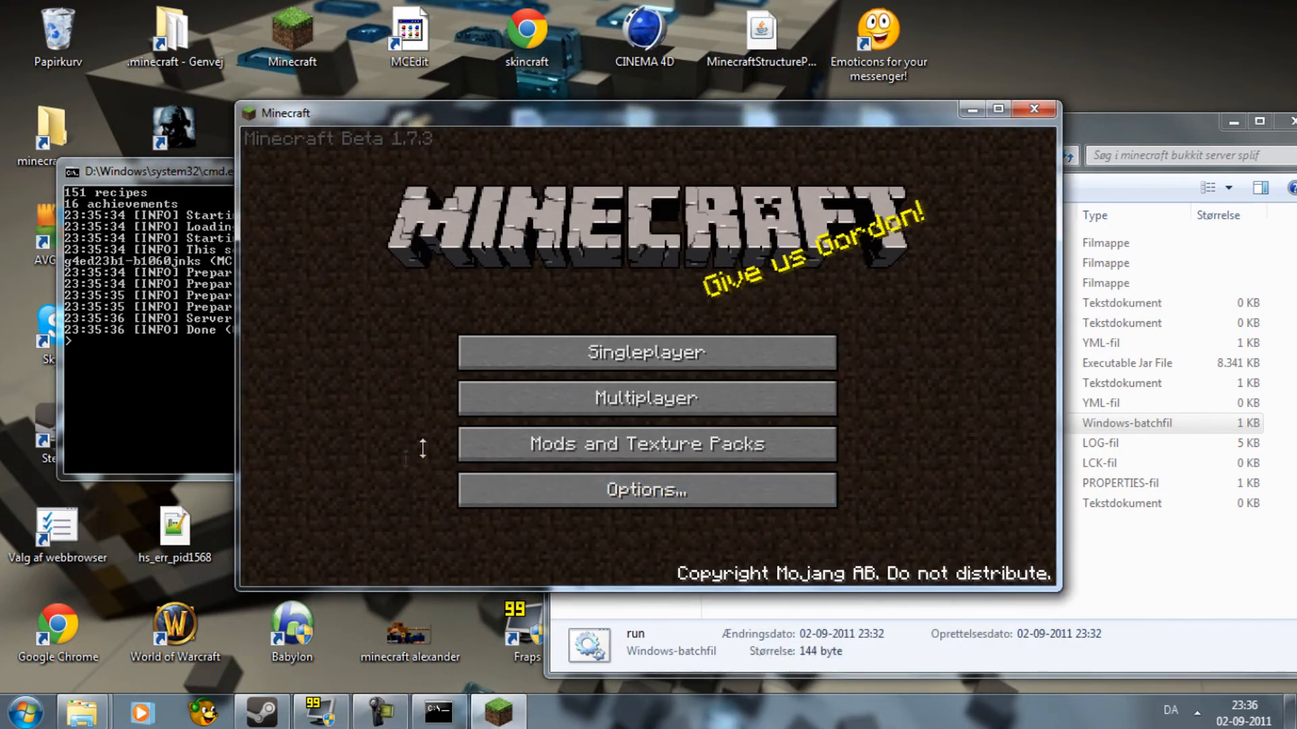
pyautogui.click(536, 388)
pyautogui.click(608, 466)
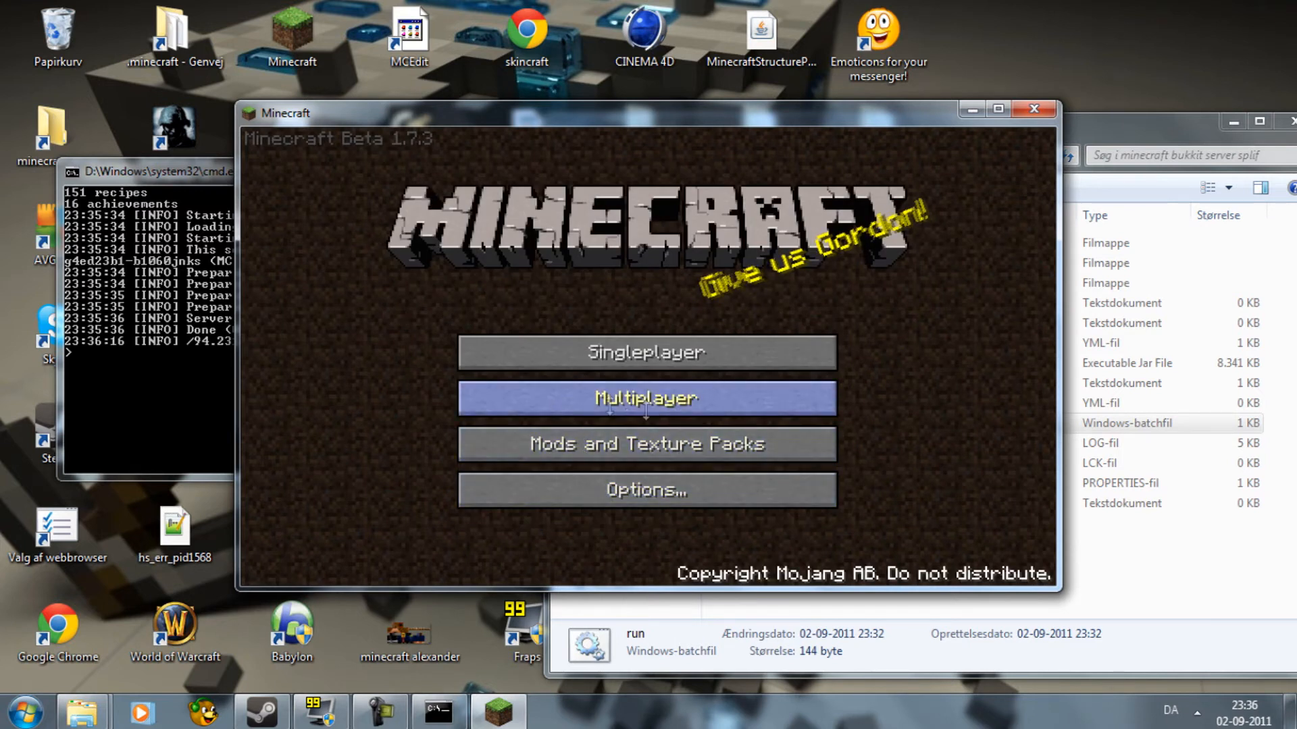
pyautogui.click(708, 401)
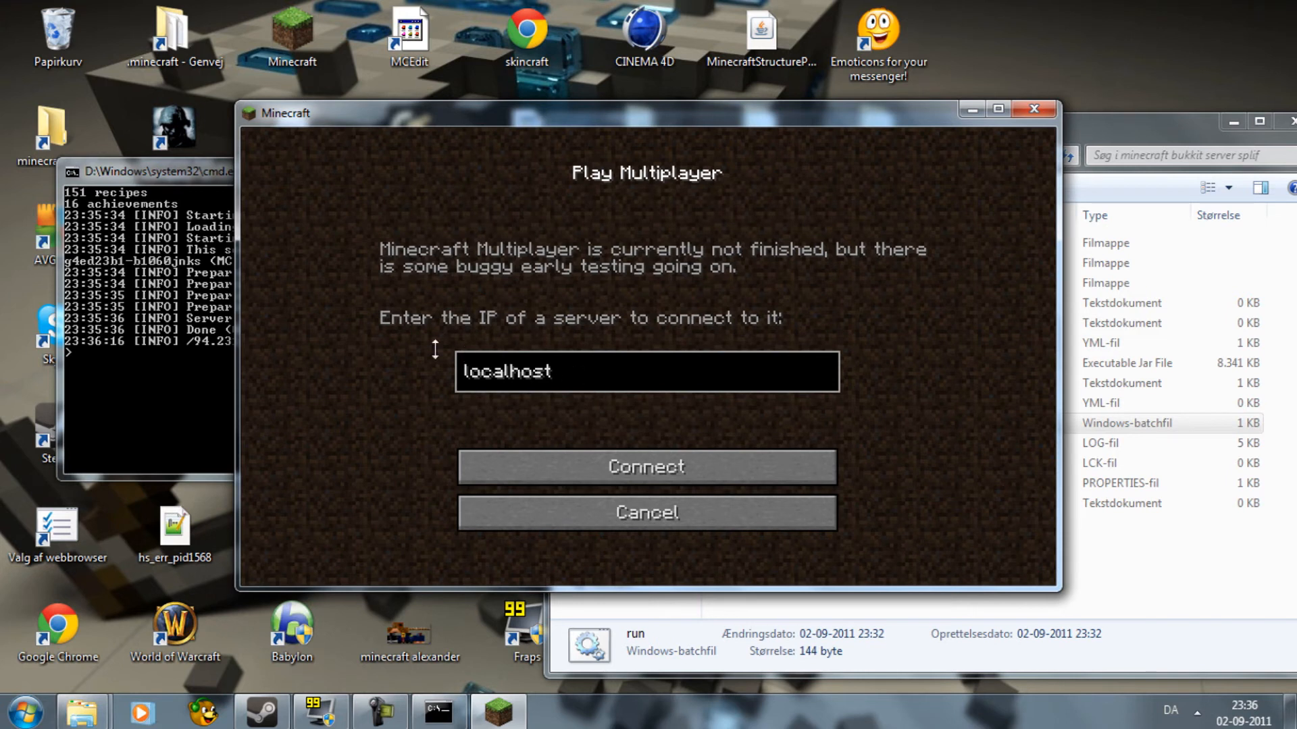
# Step: Run ipconfig in a new command prompt to look up the computer's IPv4 address, and place it side by side with Minecraft
pyautogui.click(26, 713)
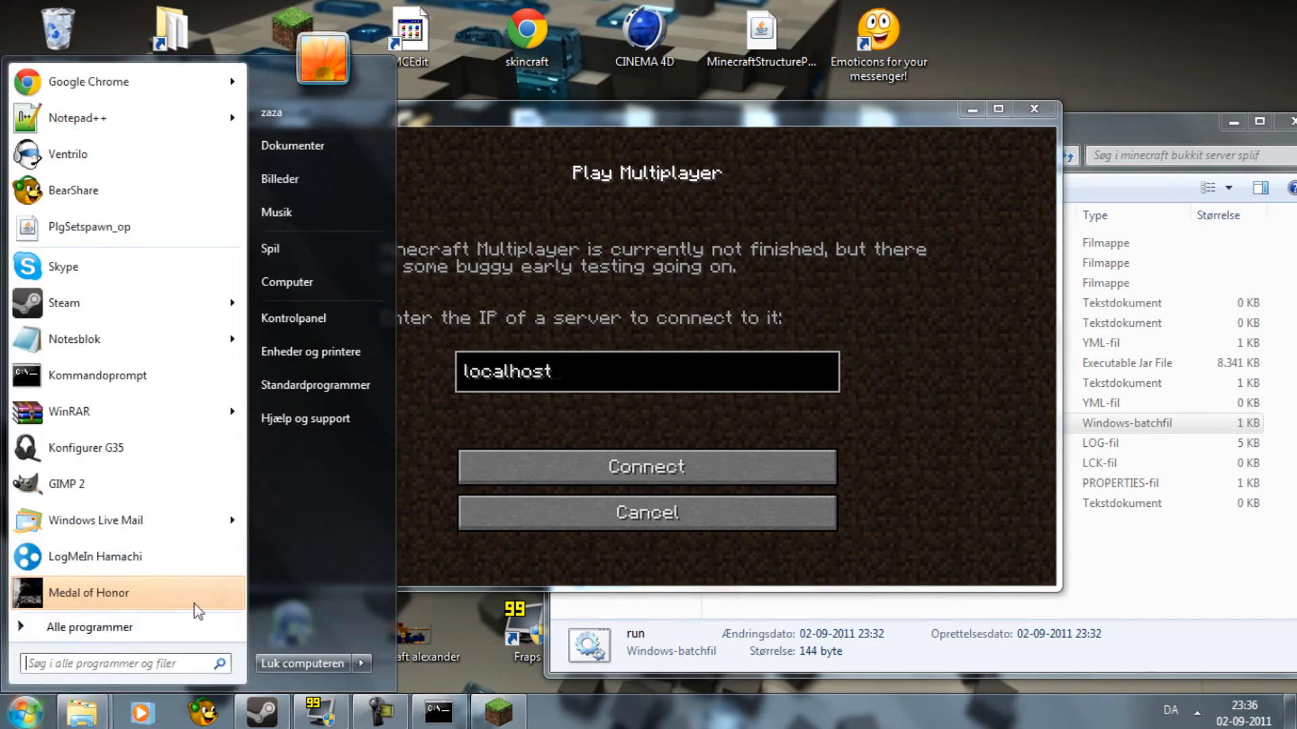
pyautogui.write('c')
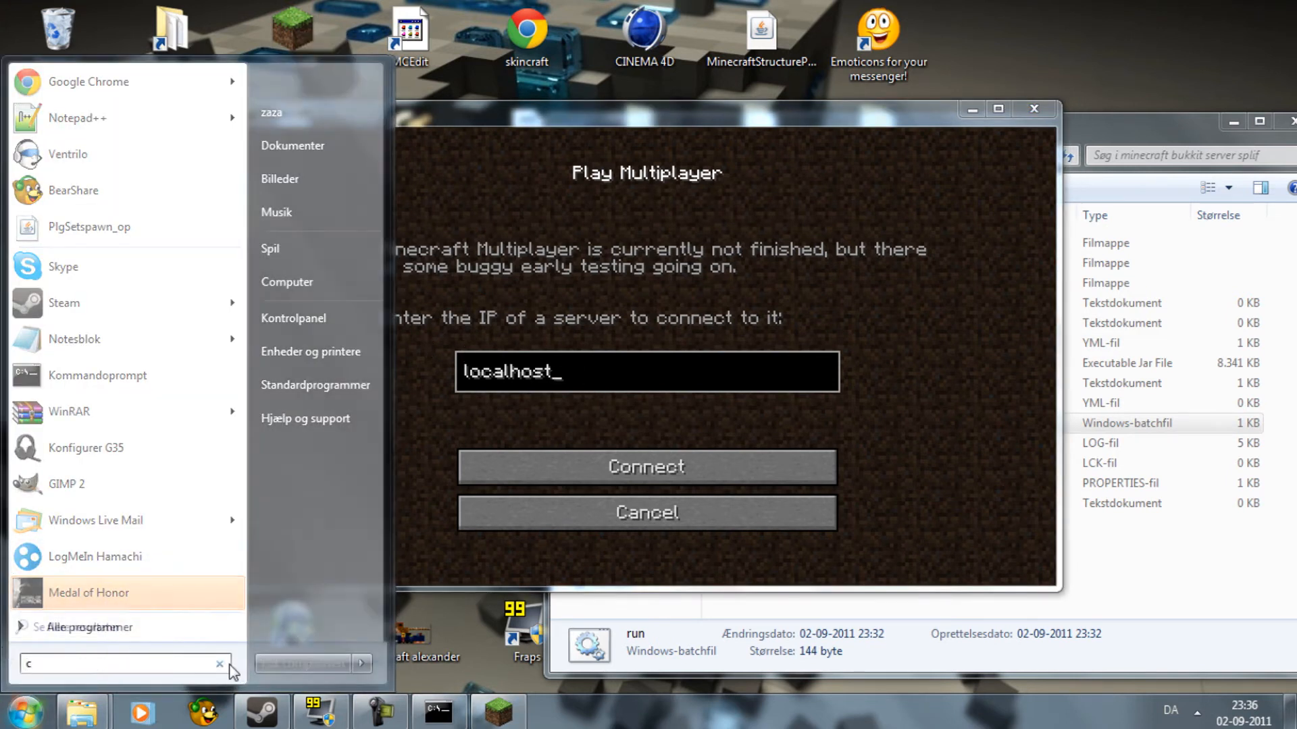
pyautogui.write('md')
pyautogui.press('Return')
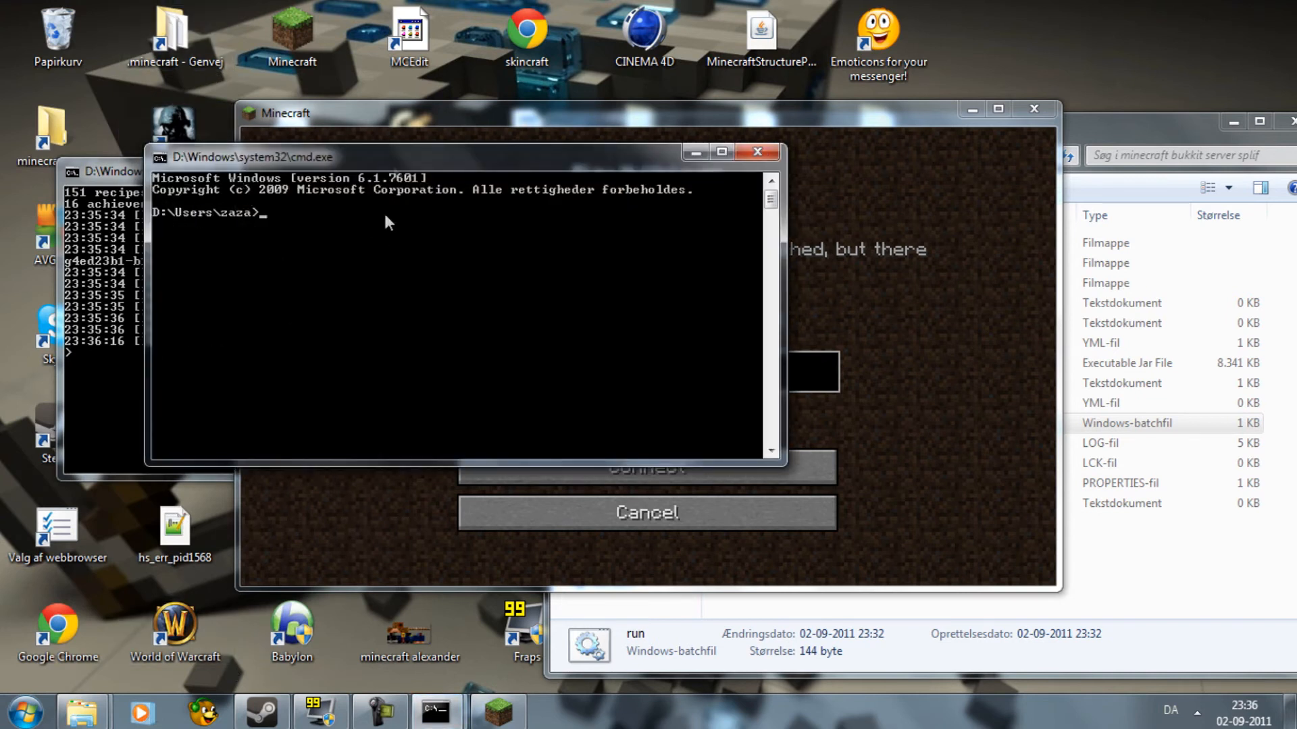
pyautogui.moveTo(401, 157); pyautogui.dragTo(606, 250)
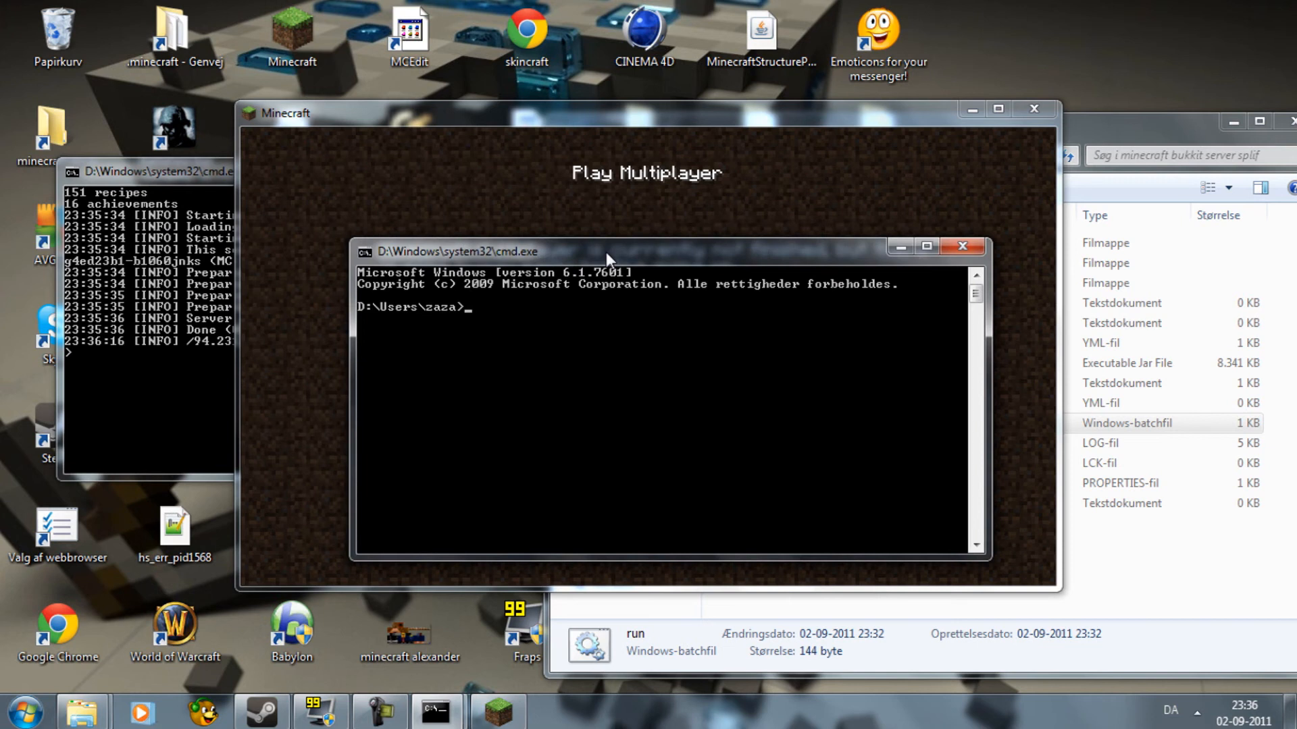
pyautogui.write('ipconfig')
pyautogui.press('Return')
pyautogui.scroll(4, 905, 358)
pyautogui.scroll(5, 905, 362)
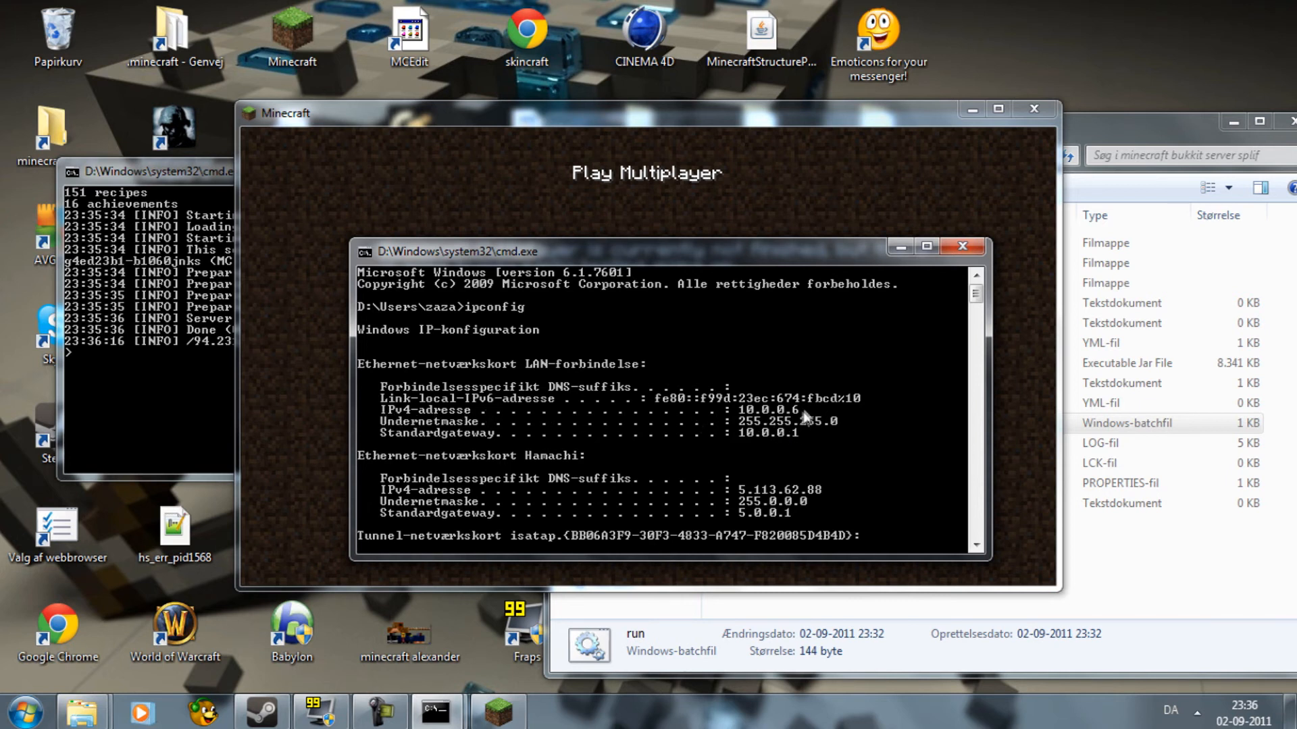
pyautogui.click(745, 190)
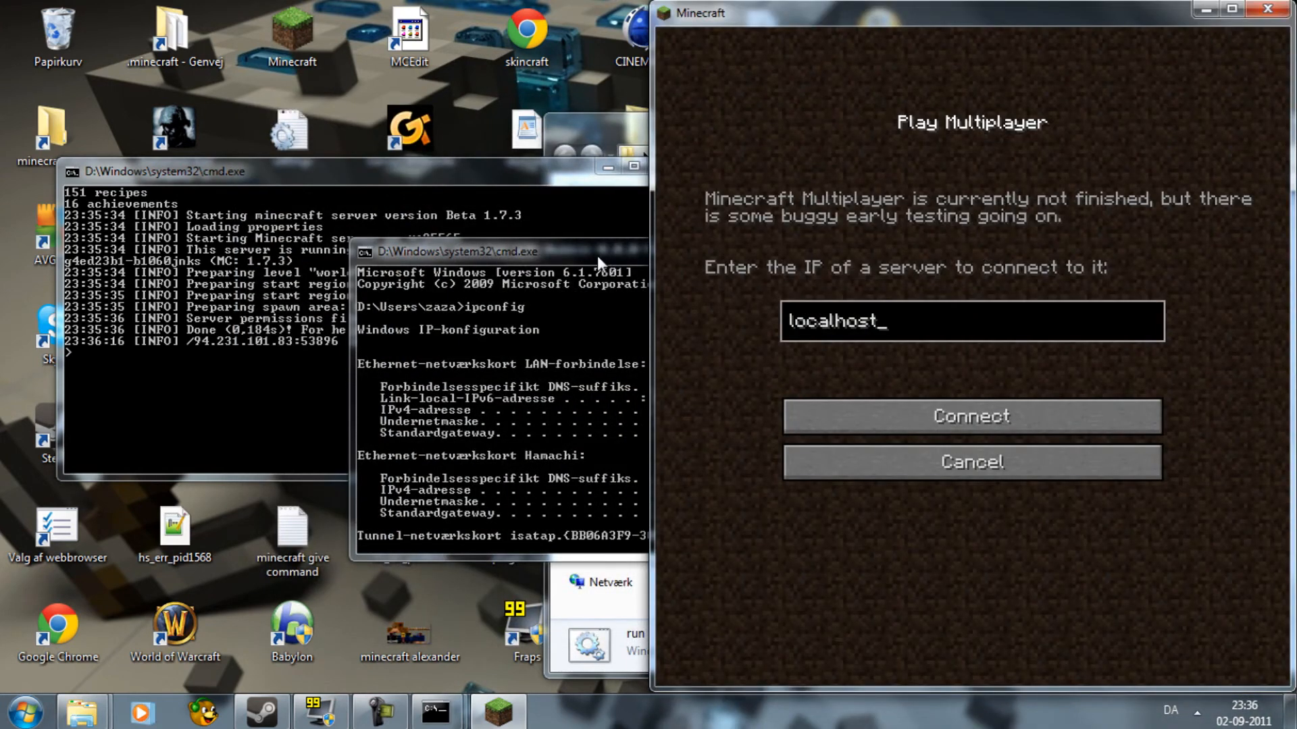
pyautogui.moveTo(597, 255); pyautogui.dragTo(0, 236)
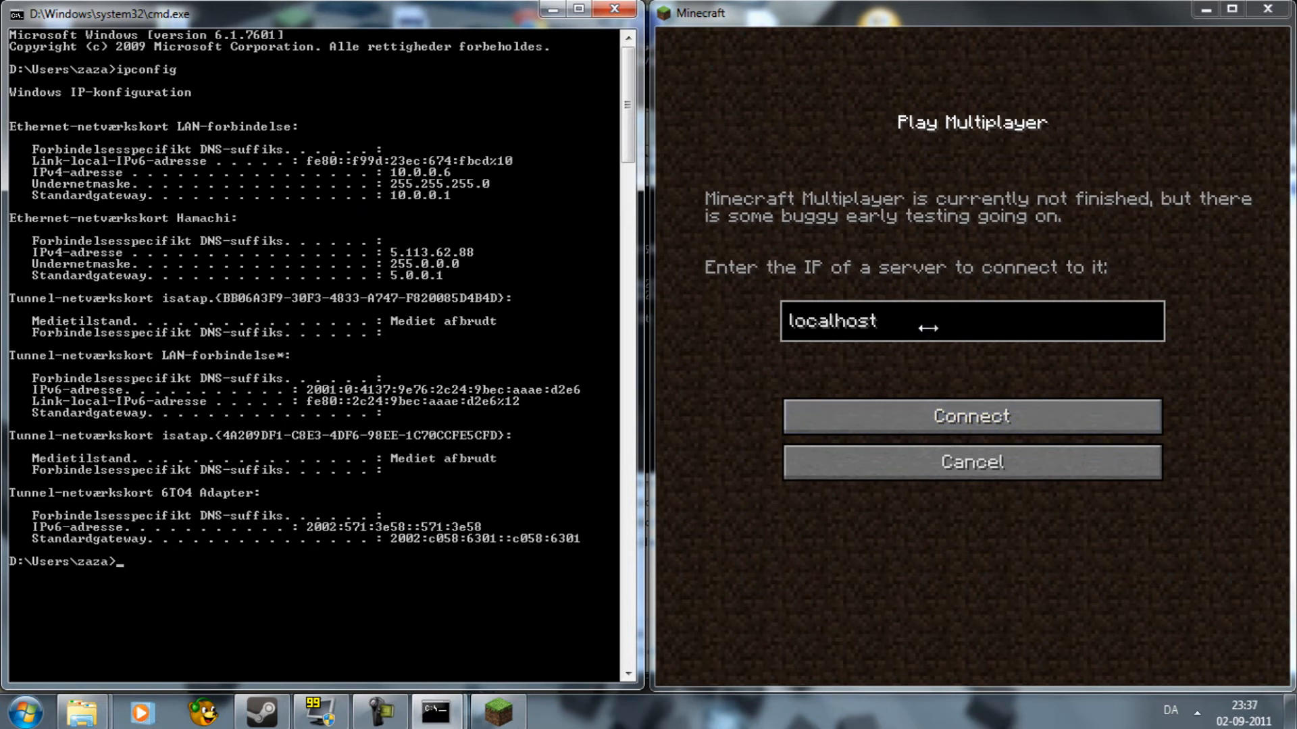
# Step: Replace the server address with 10.0.0.6:25565, connect to the server, and close the ipconfig command prompt
pyautogui.press('BackSpace')
pyautogui.press('BackSpace')
pyautogui.press('BackSpace')
pyautogui.press('BackSpace')
pyautogui.press('BackSpace')
pyautogui.press('BackSpace')
pyautogui.press('BackSpace')
pyautogui.press('BackSpace')
pyautogui.press('BackSpace')
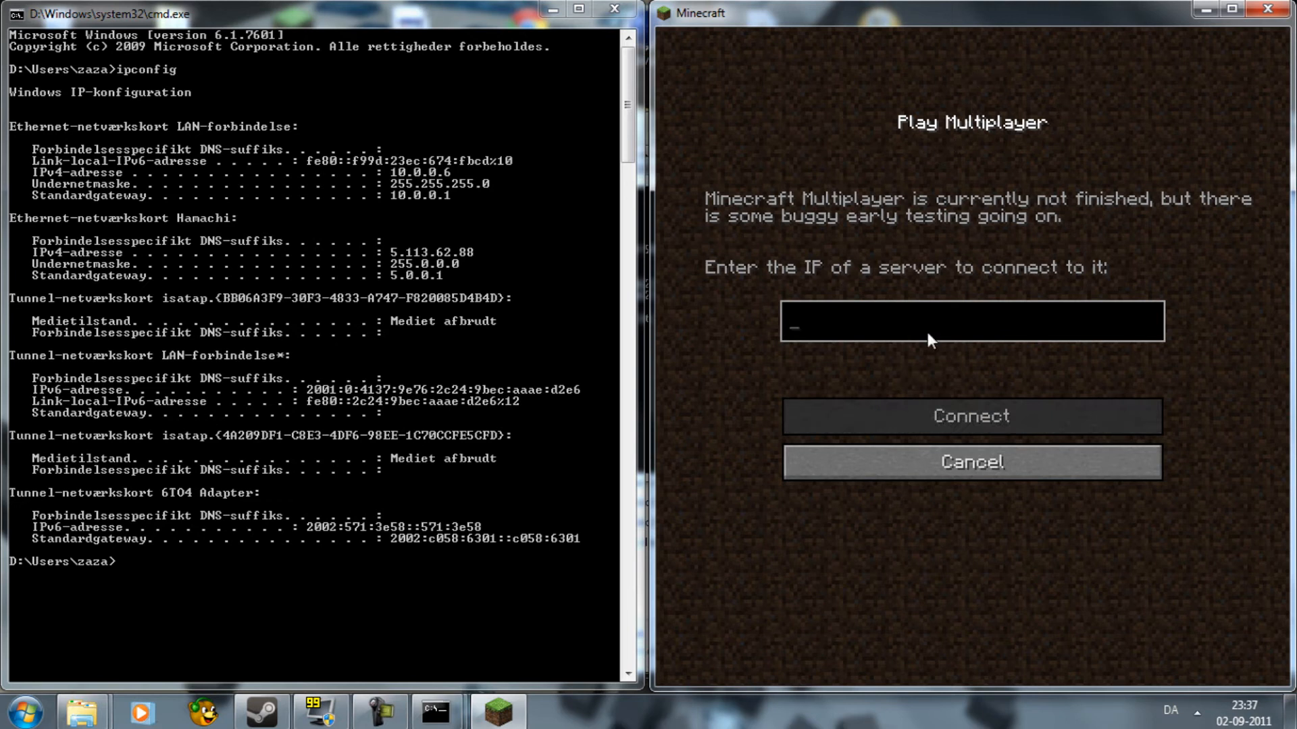
pyautogui.write('10.0.0.6:')
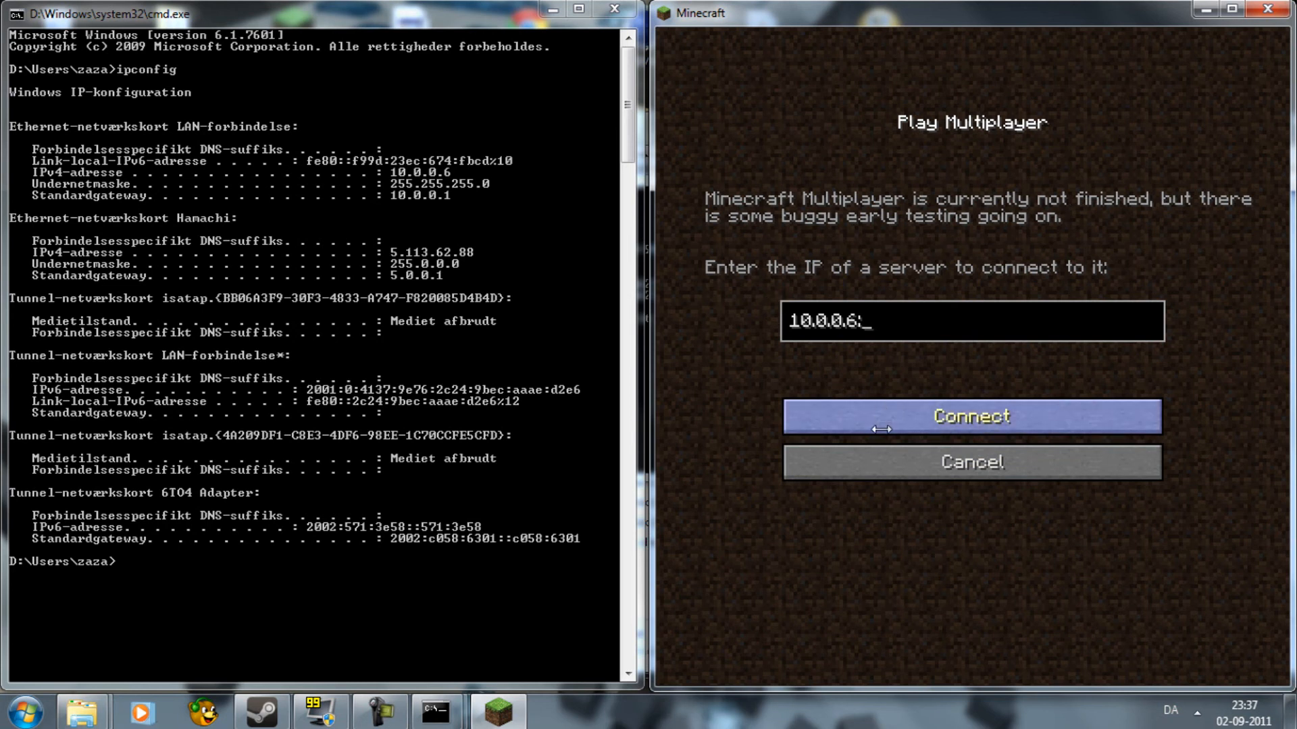
pyautogui.write('5565')
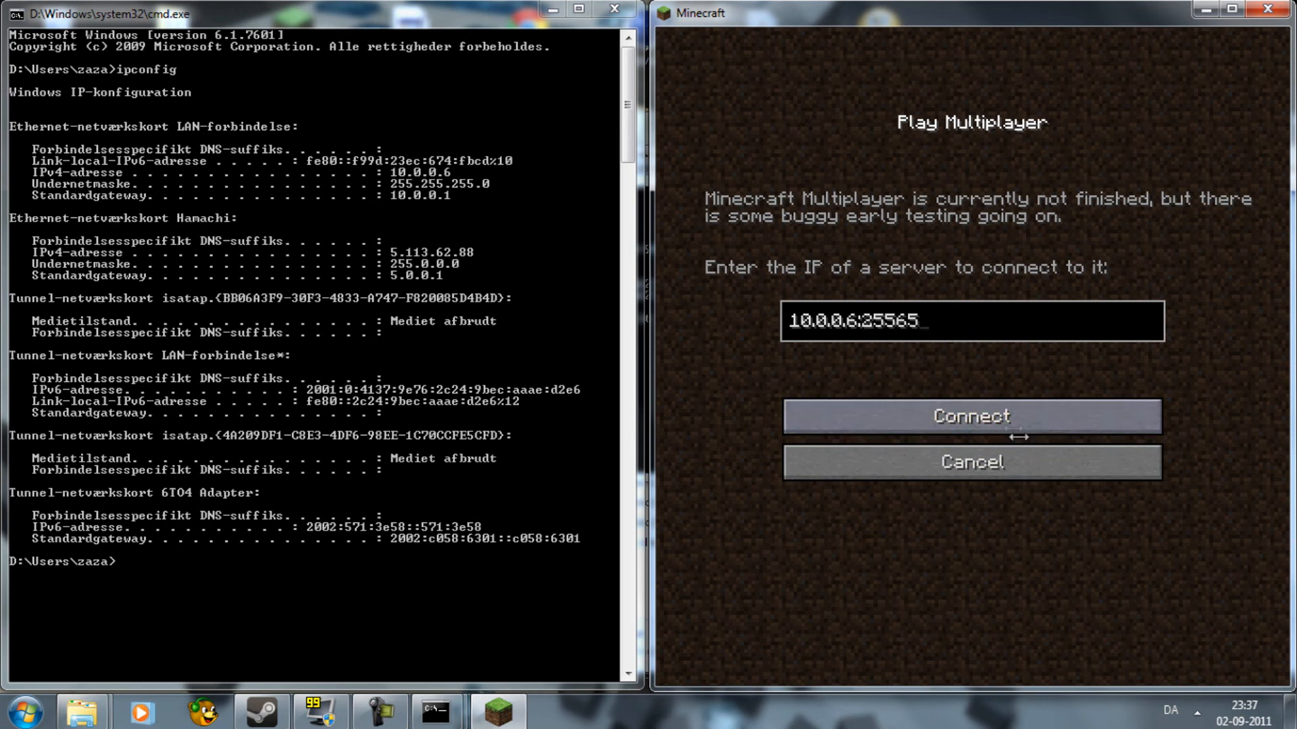
pyautogui.click(1007, 421)
pyautogui.click(614, 8)
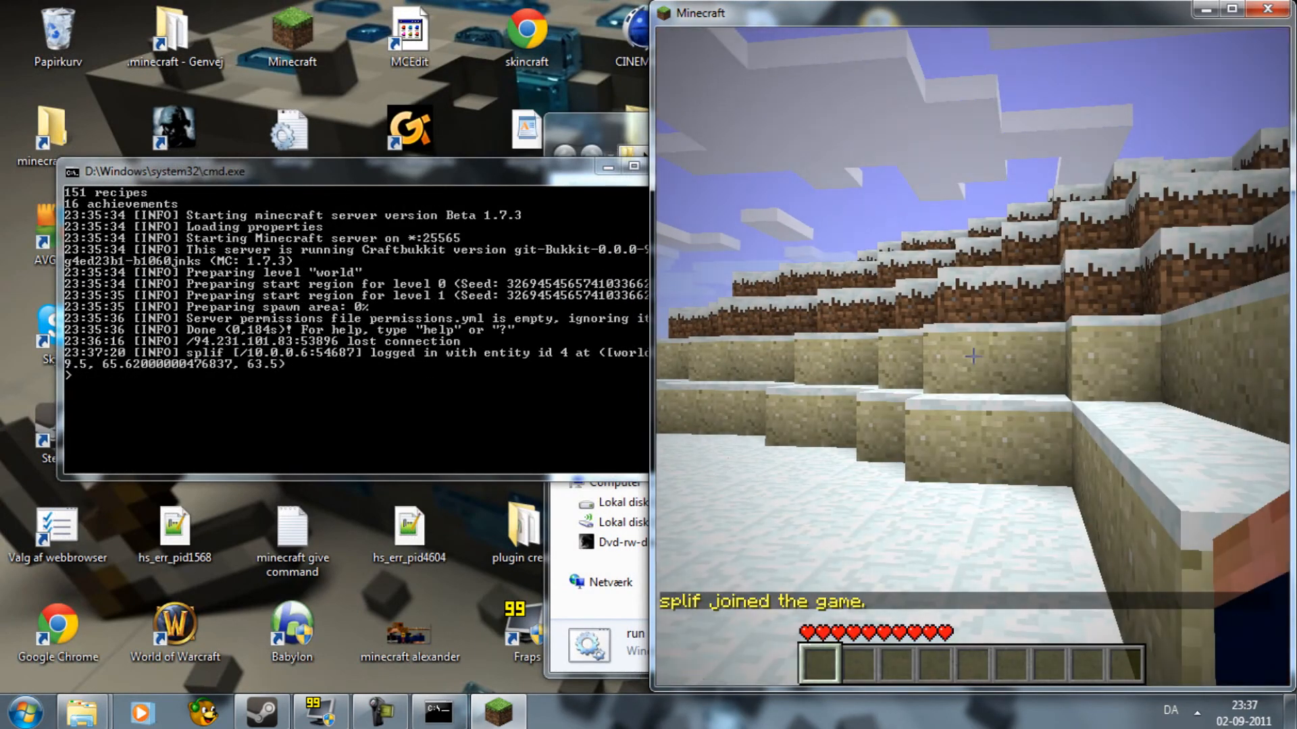
# Step: Maximize the Minecraft window and return to the game from the game menu
pyautogui.press('Escape')
pyautogui.click(1232, 8)
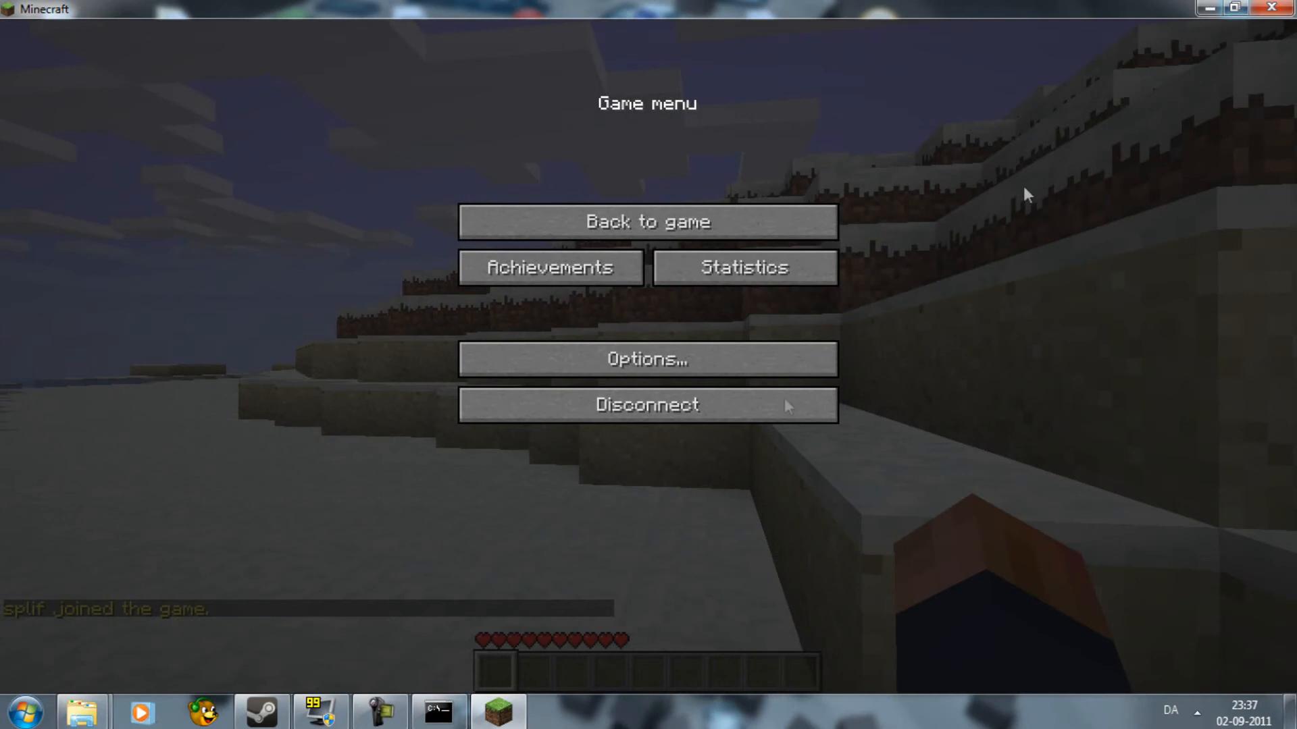
pyautogui.moveTo(383, 720)
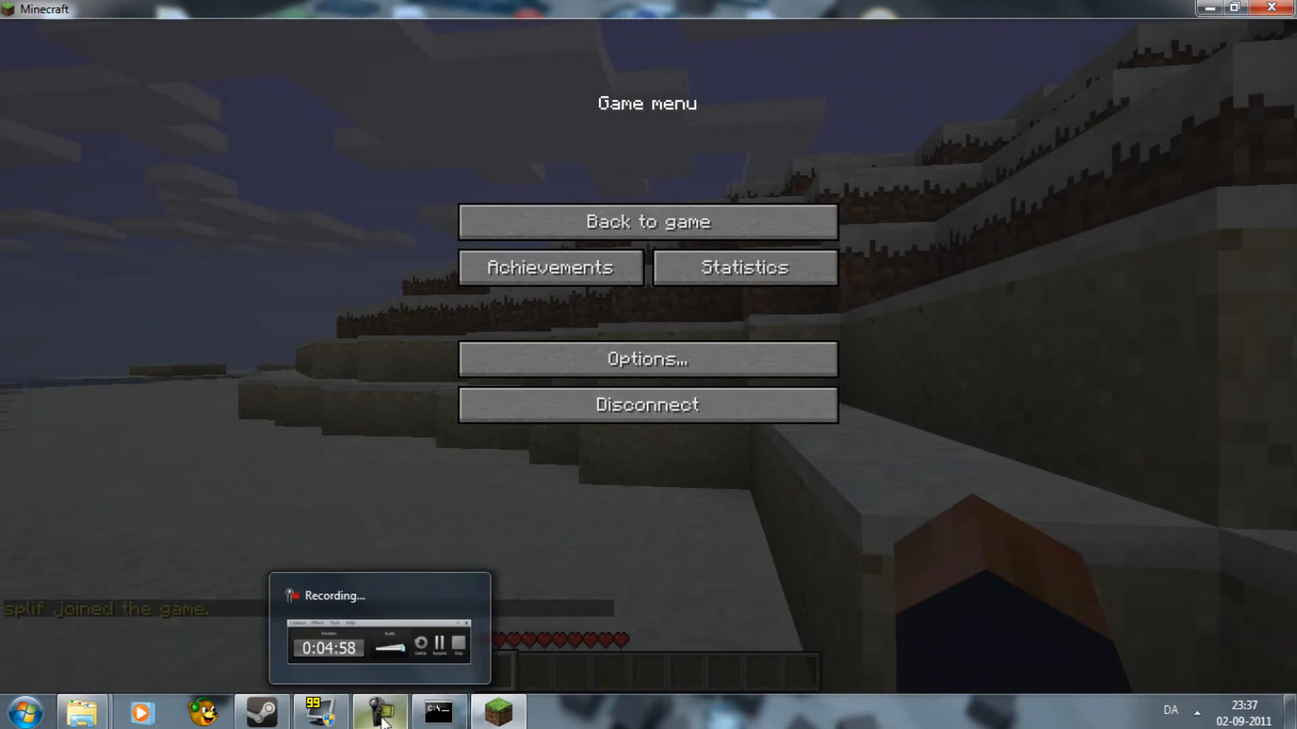
pyautogui.click(568, 221)
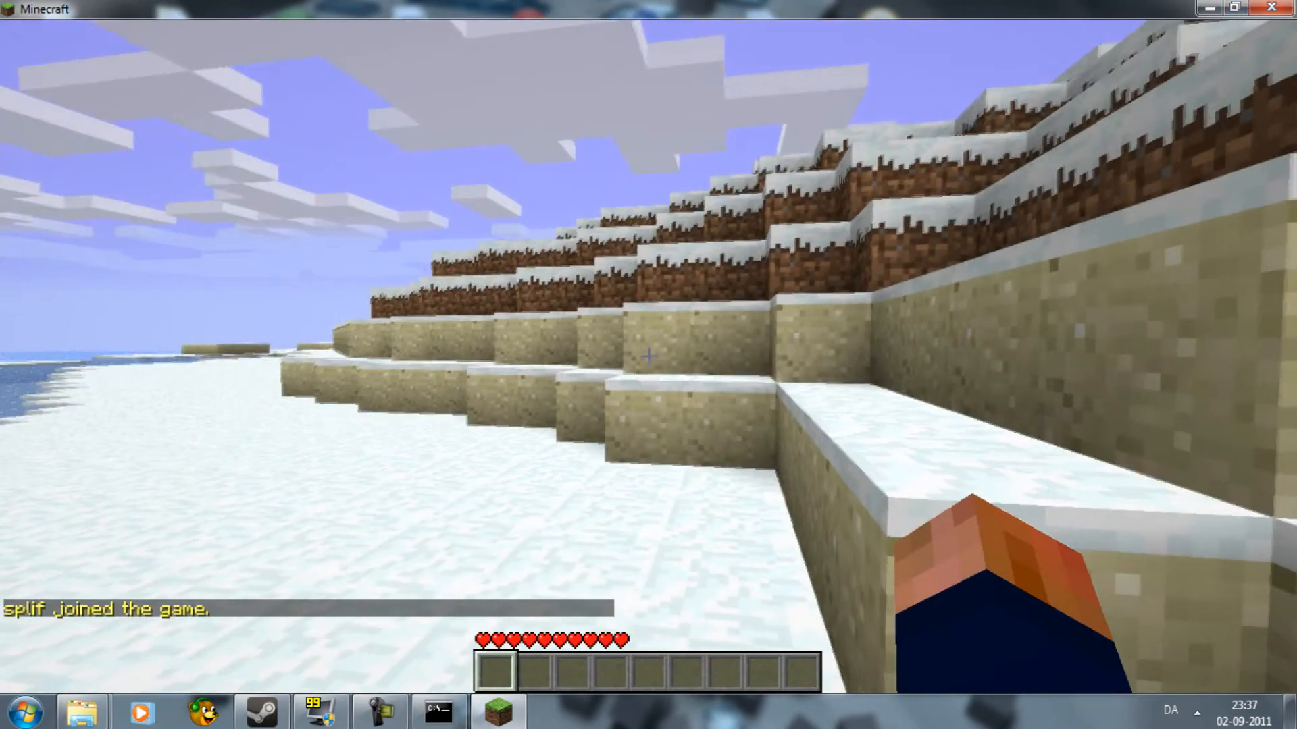
# Step: Walk up the snowy slope, dig out a dirt block and collect it
pyautogui.press('w')
pyautogui.press('space')
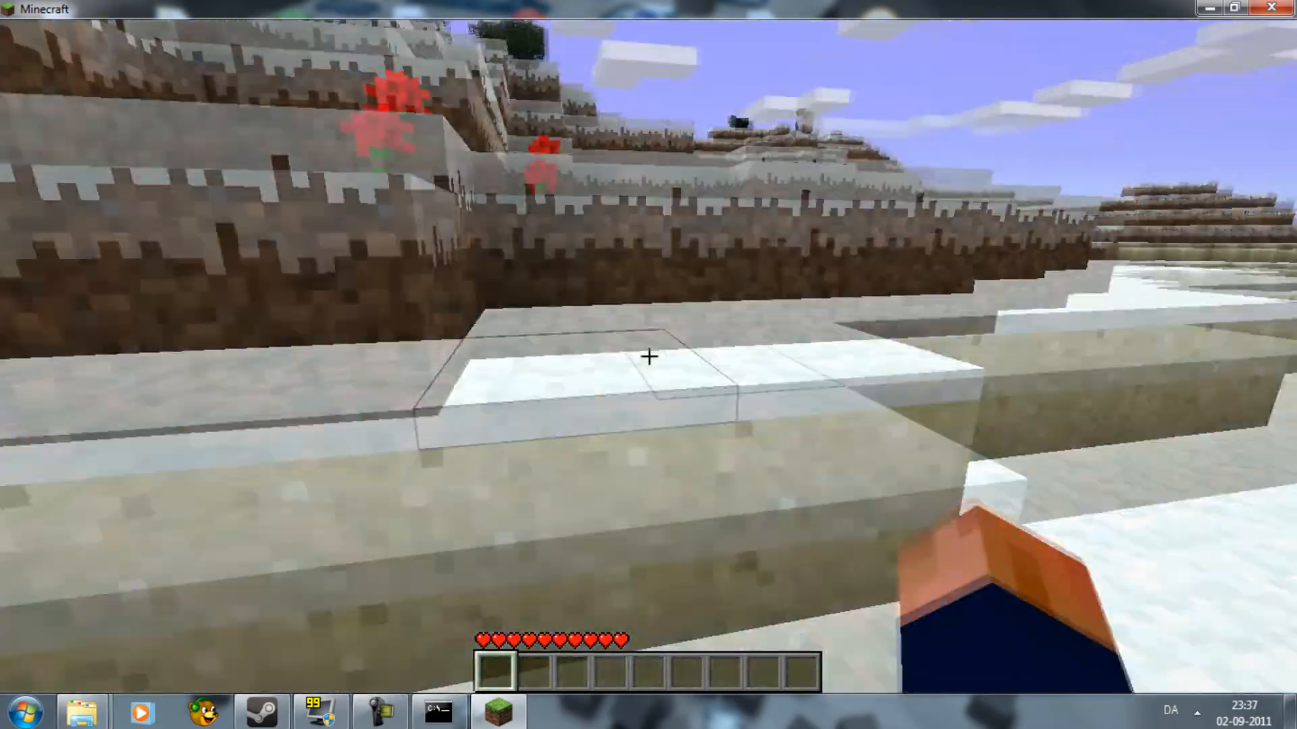
pyautogui.press('w')
pyautogui.press('space')
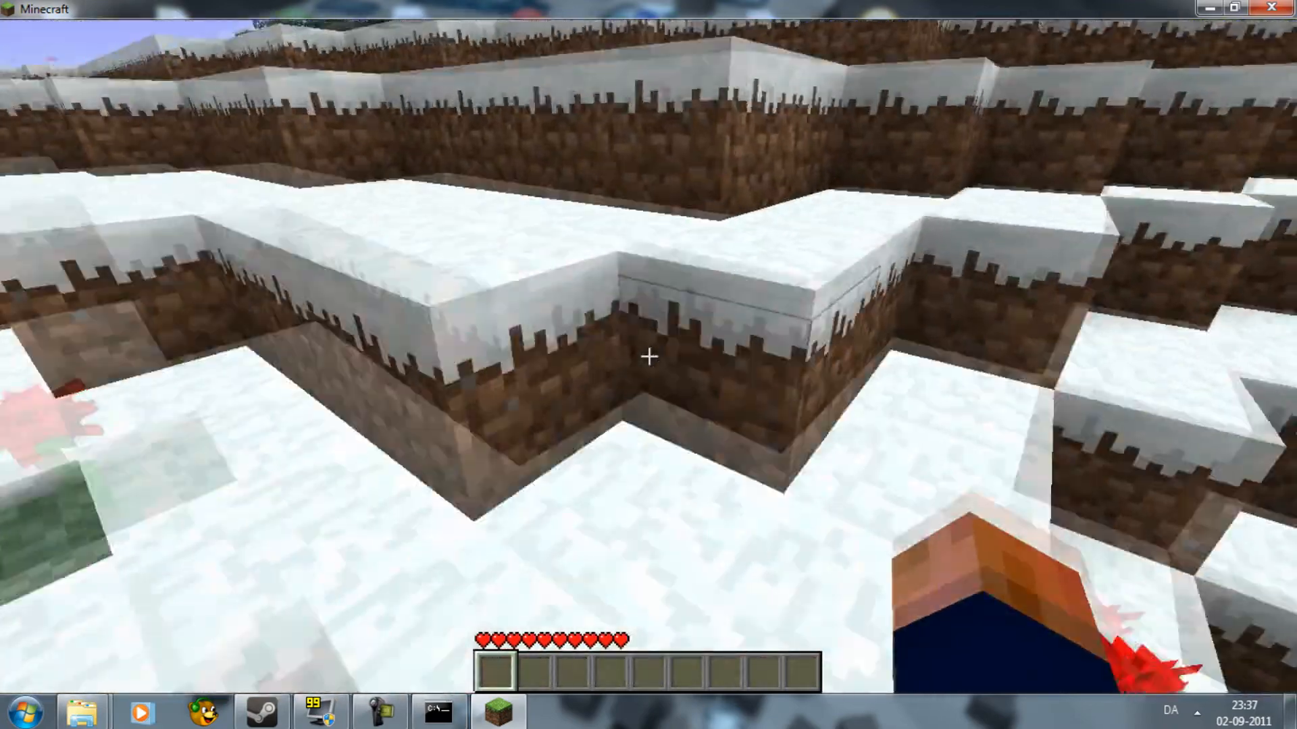
pyautogui.click(649, 356)
pyautogui.press('w')
pyautogui.press('space')
pyautogui.click(649, 356)
pyautogui.click(648, 356)
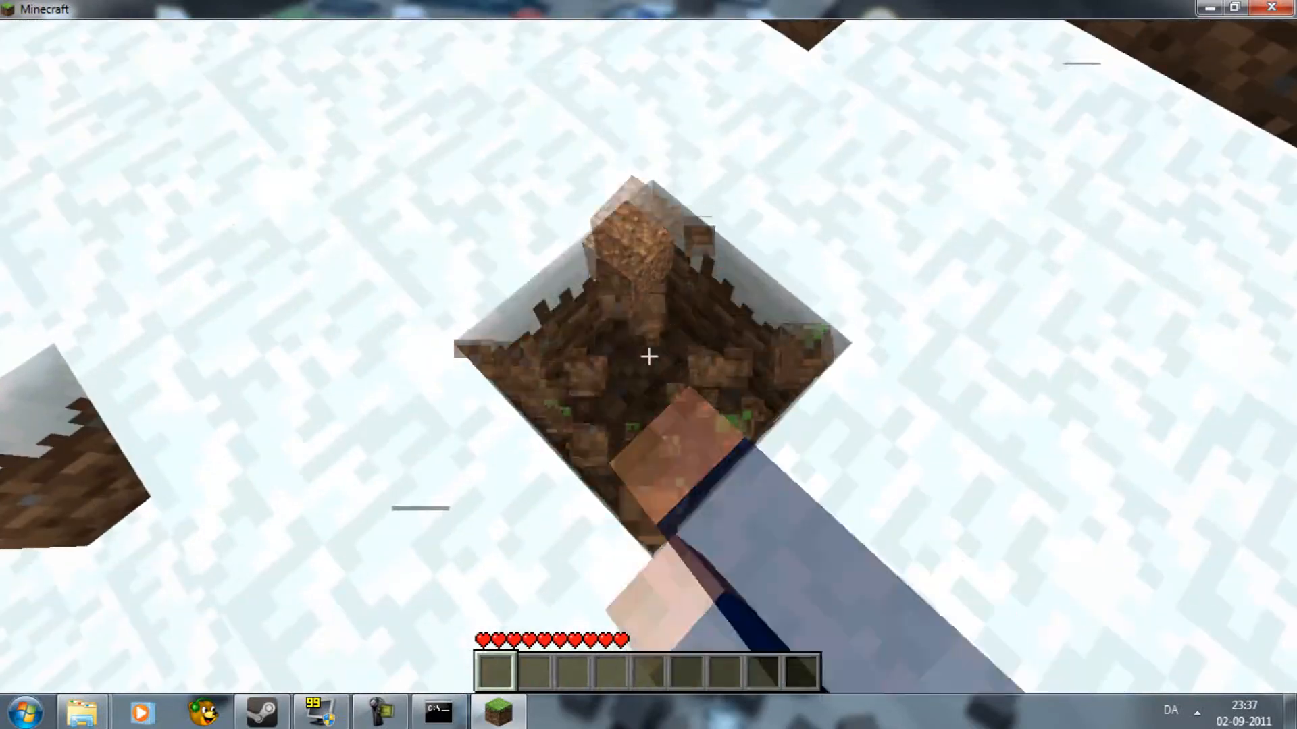
pyautogui.press('w')
pyautogui.press('space')
# Step: Give the operator's own player 64 wooden planks (item ID 5) with the /give chat command
pyautogui.press('t')
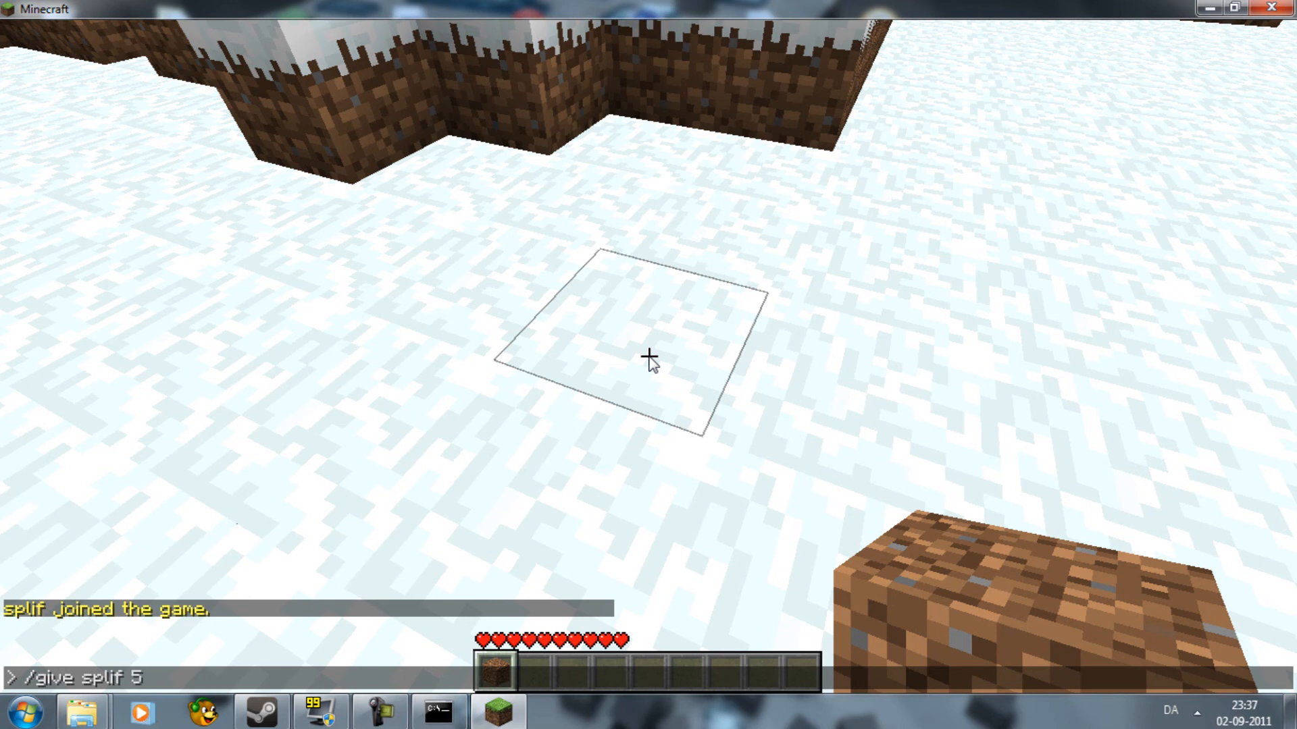
pyautogui.write('/give splif 5 64')
pyautogui.press('Return')
# Step: Build a small wooden plank platform with an open gap on the snow, and break one of its plank blocks
pyautogui.press('4')
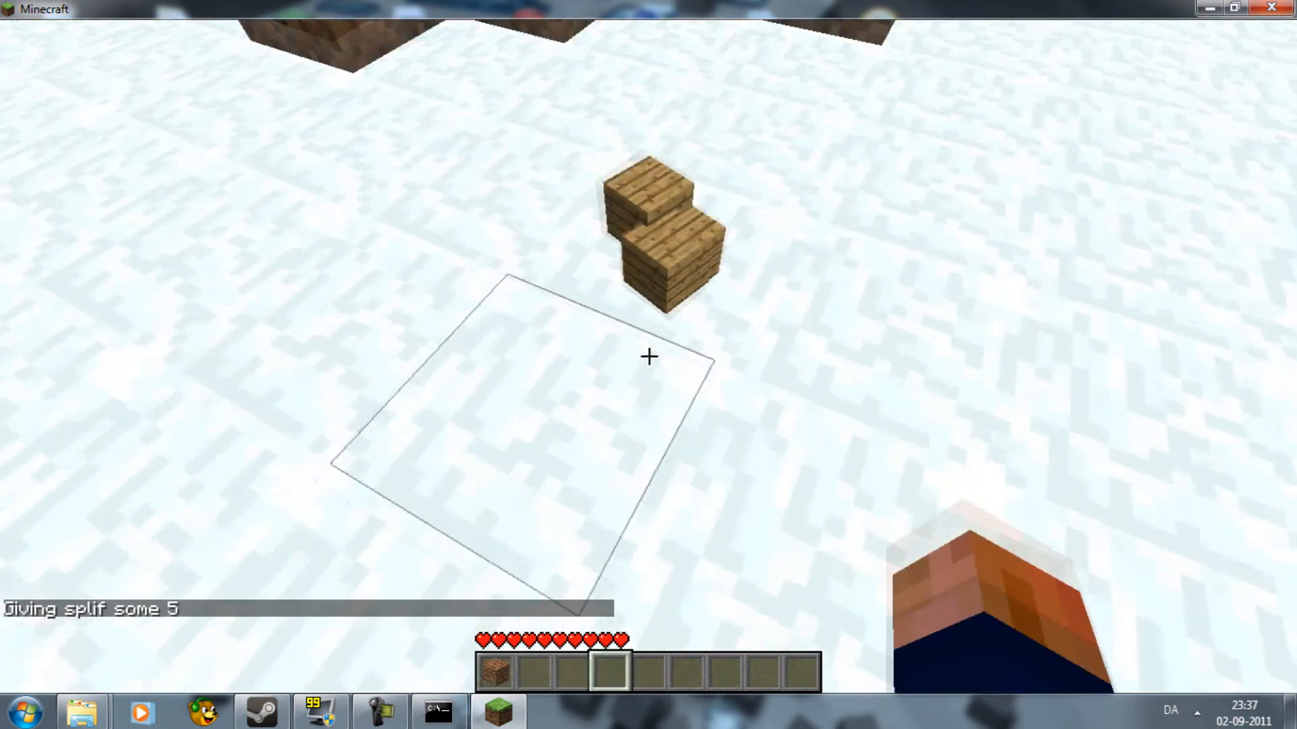
pyautogui.press('3')
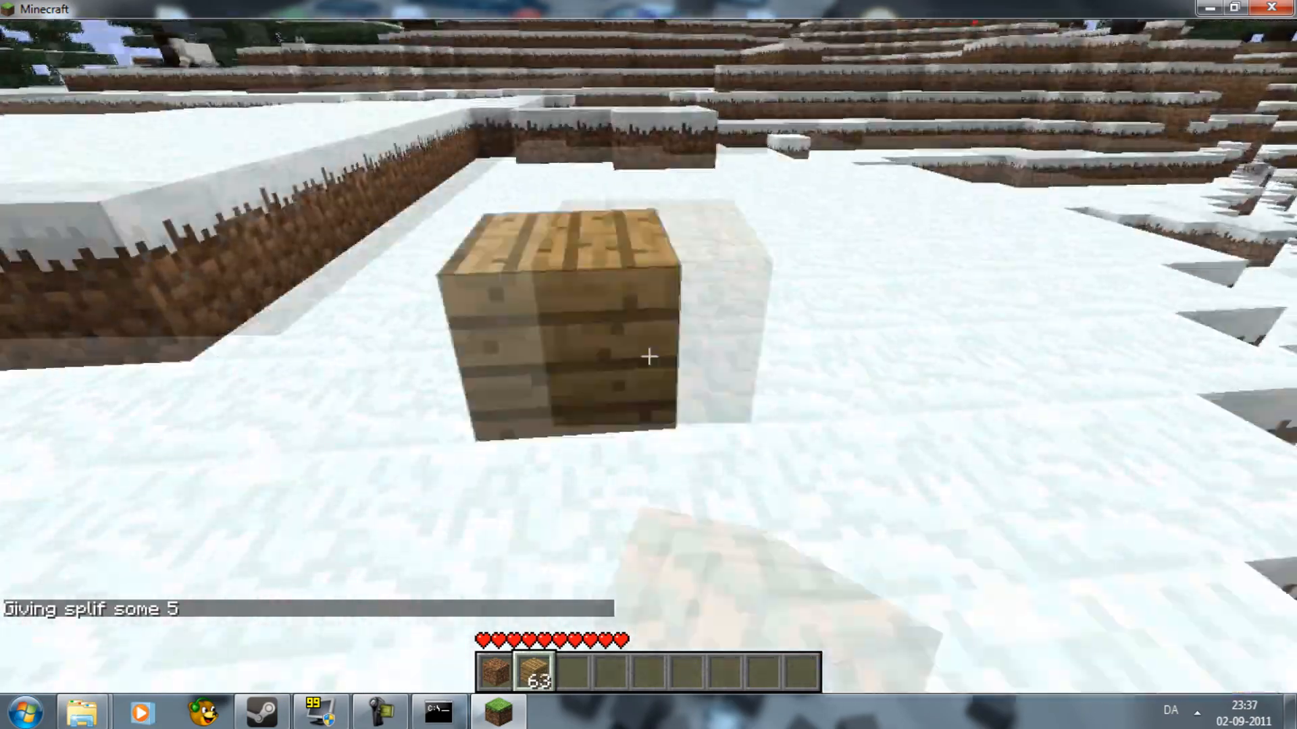
pyautogui.rightClick(649, 356)
pyautogui.rightClick(649, 356)
pyautogui.rightClick(649, 356)
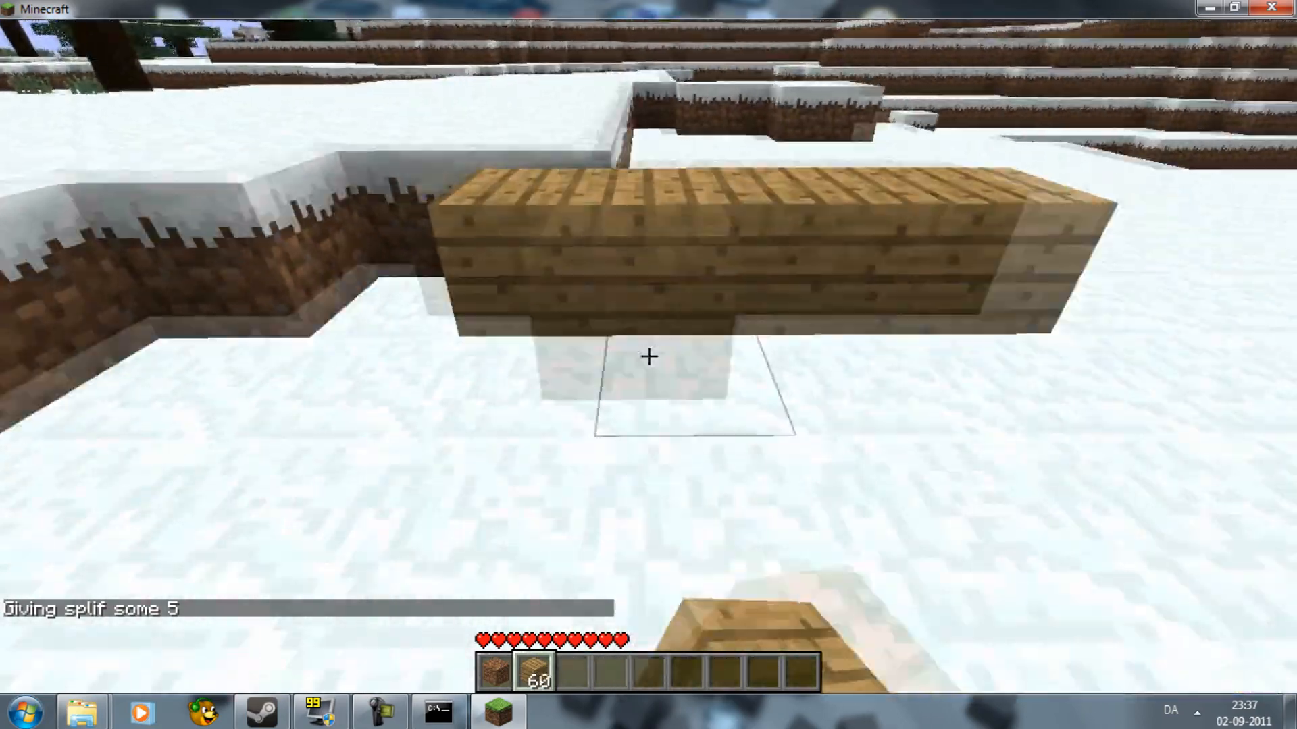
pyautogui.rightClick(649, 356)
pyautogui.rightClick(649, 356)
pyautogui.rightClick(649, 356)
pyautogui.rightClick(649, 356)
pyautogui.rightClick(649, 356)
pyautogui.rightClick(649, 356)
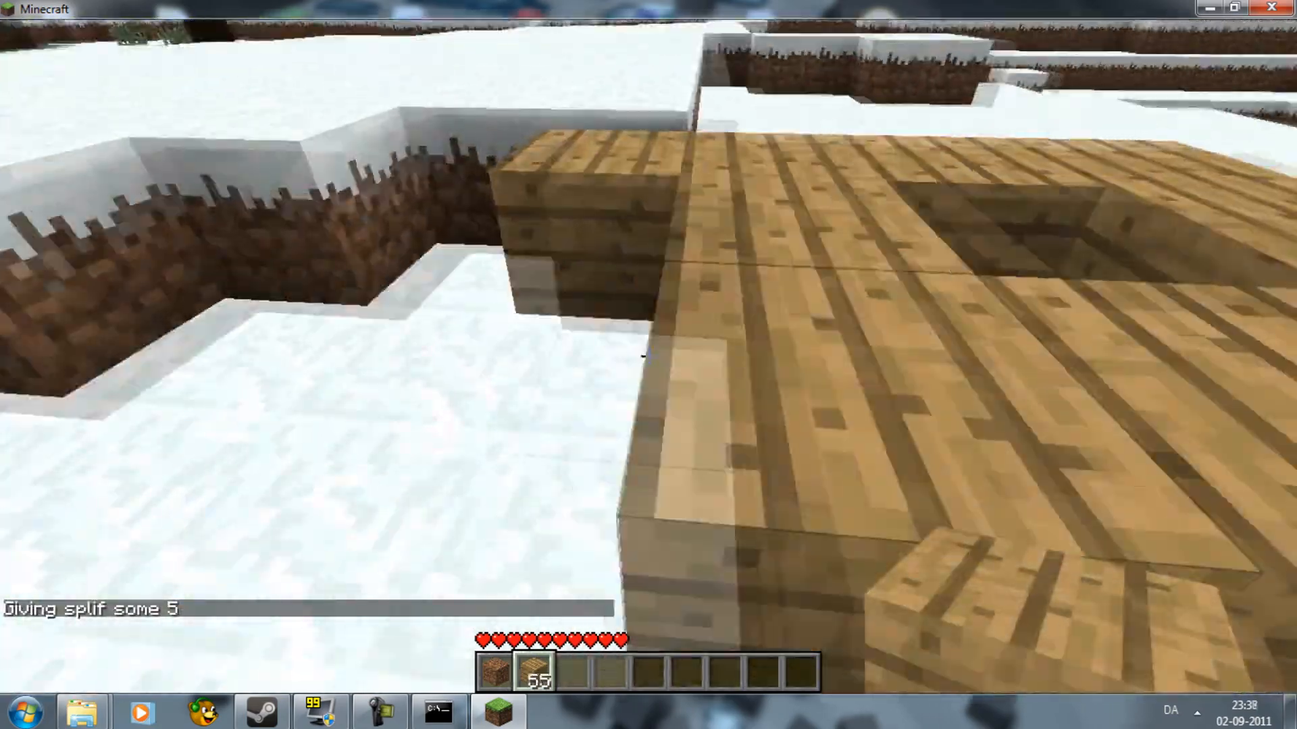
pyautogui.rightClick(650, 356)
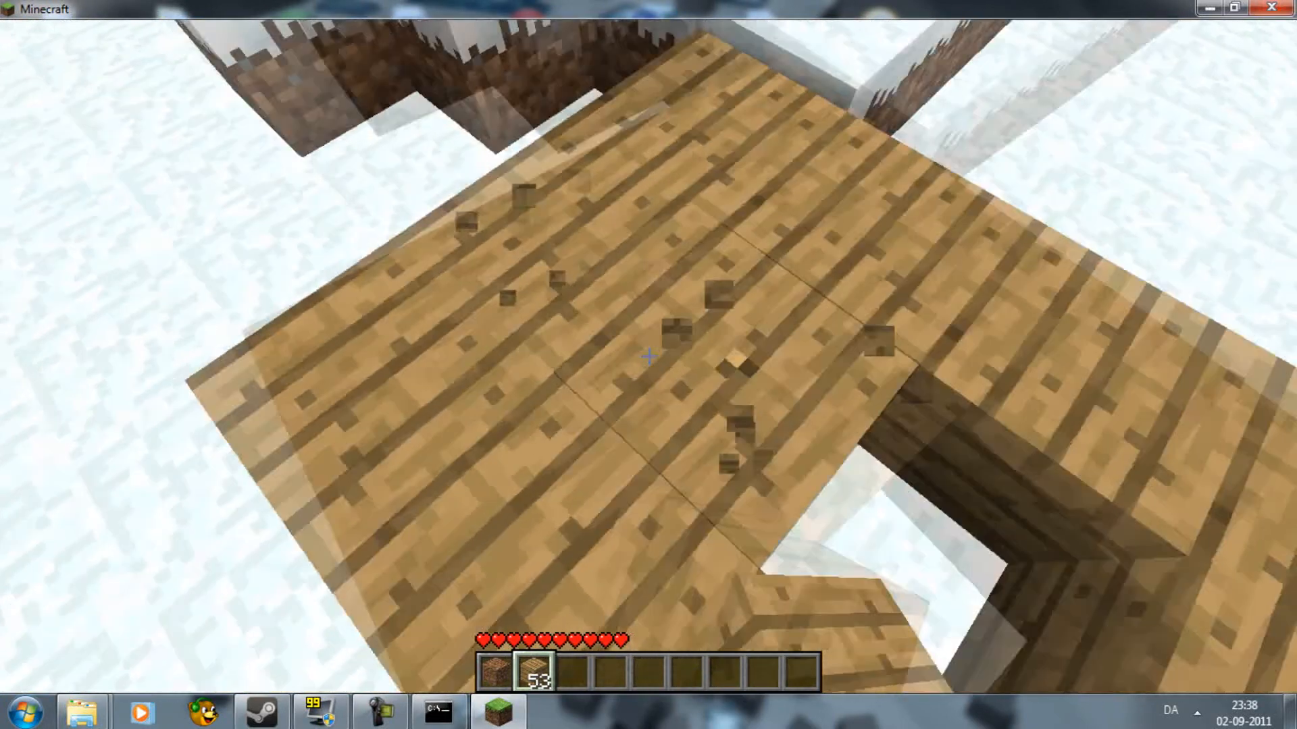
pyautogui.click(649, 356)
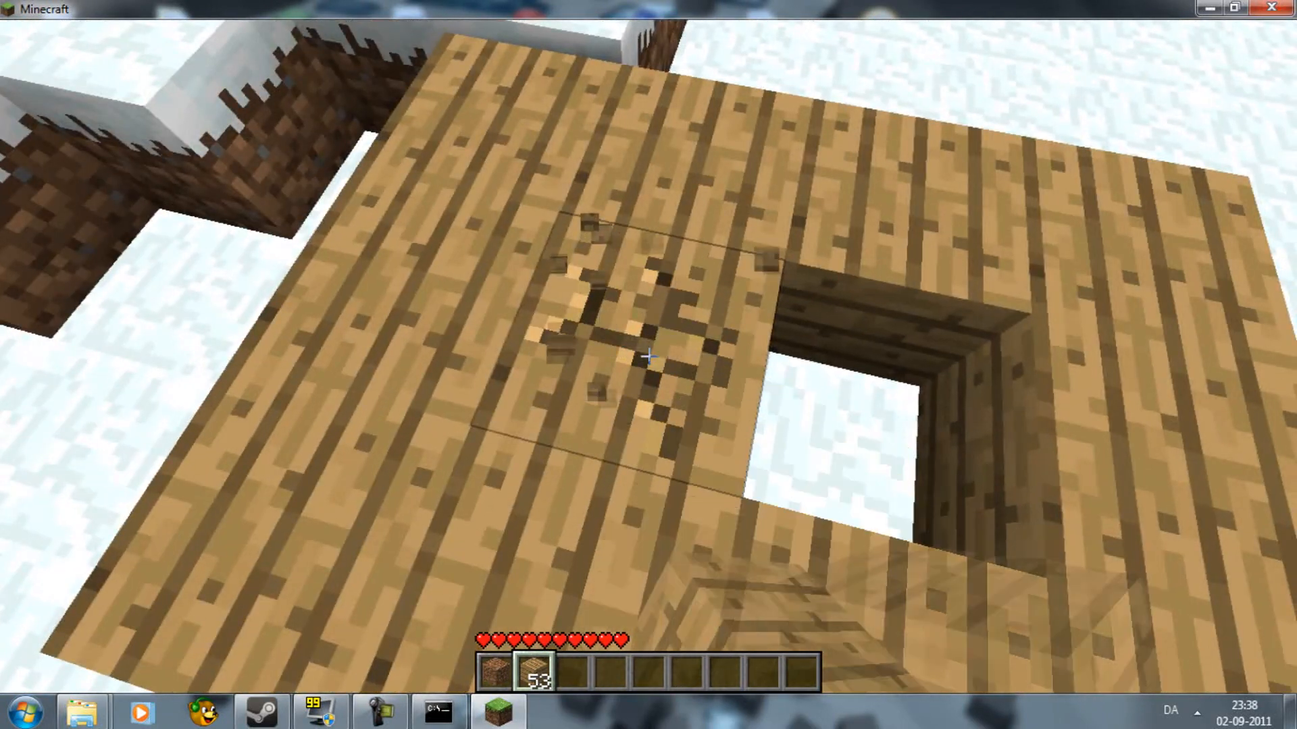
pyautogui.click(649, 356)
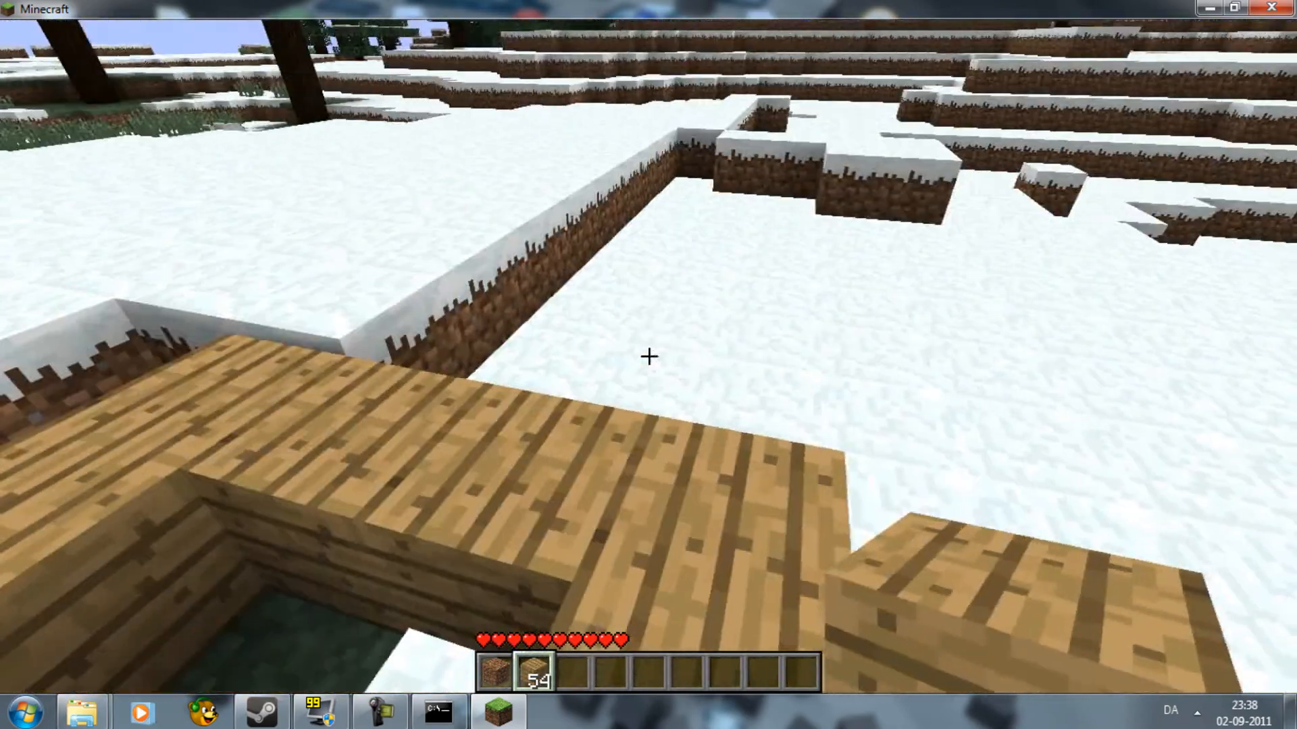
# Step: Pause the game, restore its window to the smaller size and bring the server console to the front
pyautogui.press('Escape')
pyautogui.click(1230, 8)
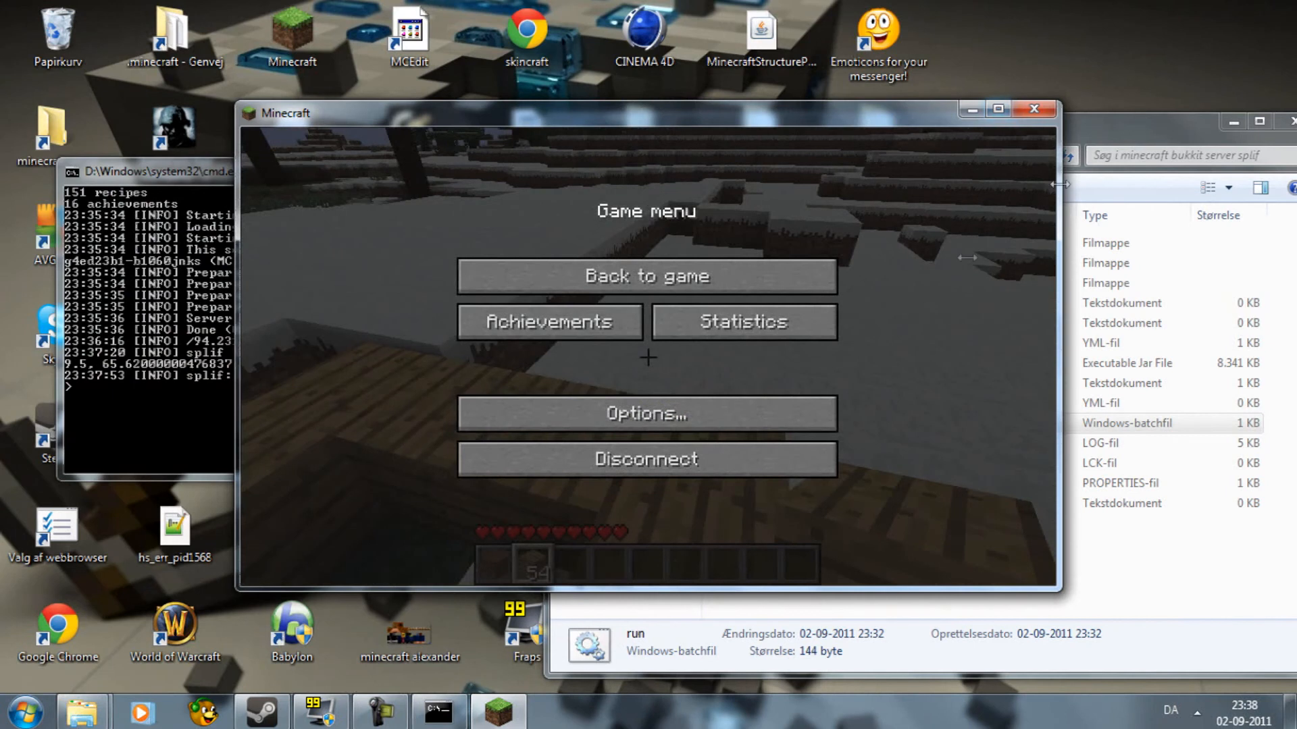
pyautogui.click(190, 384)
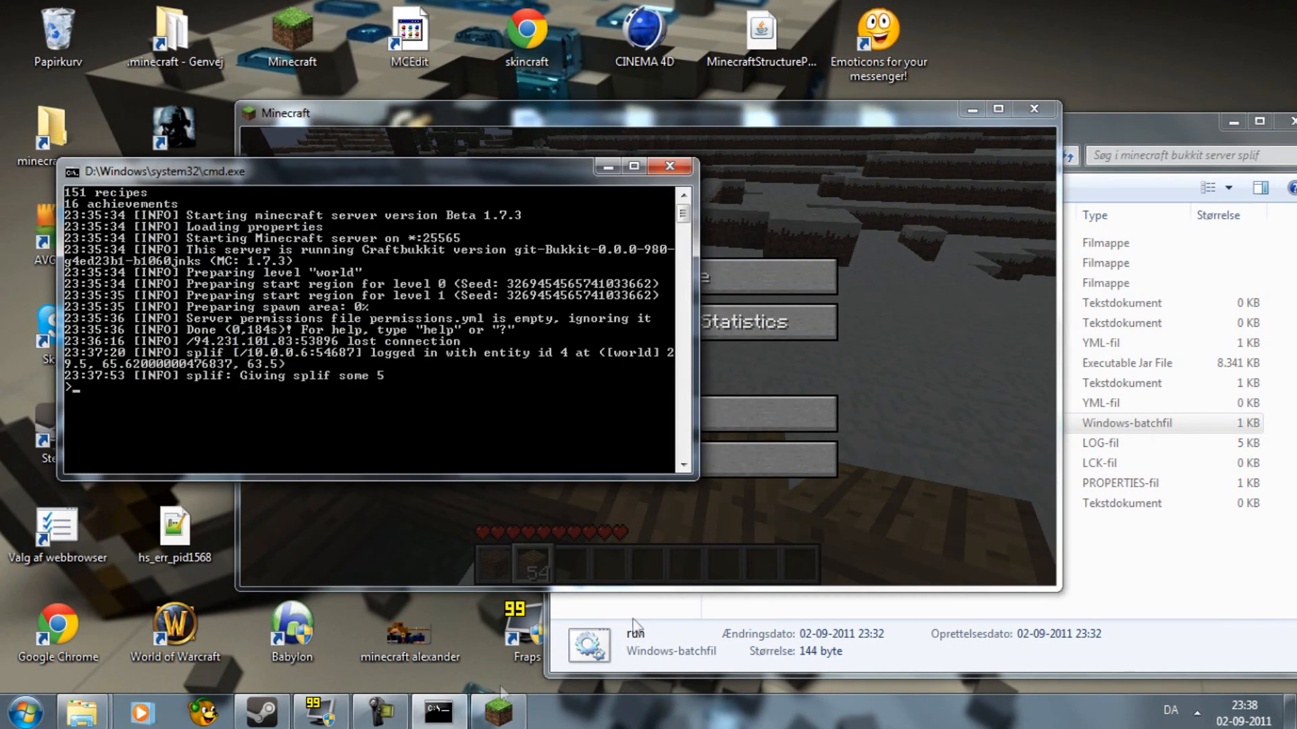